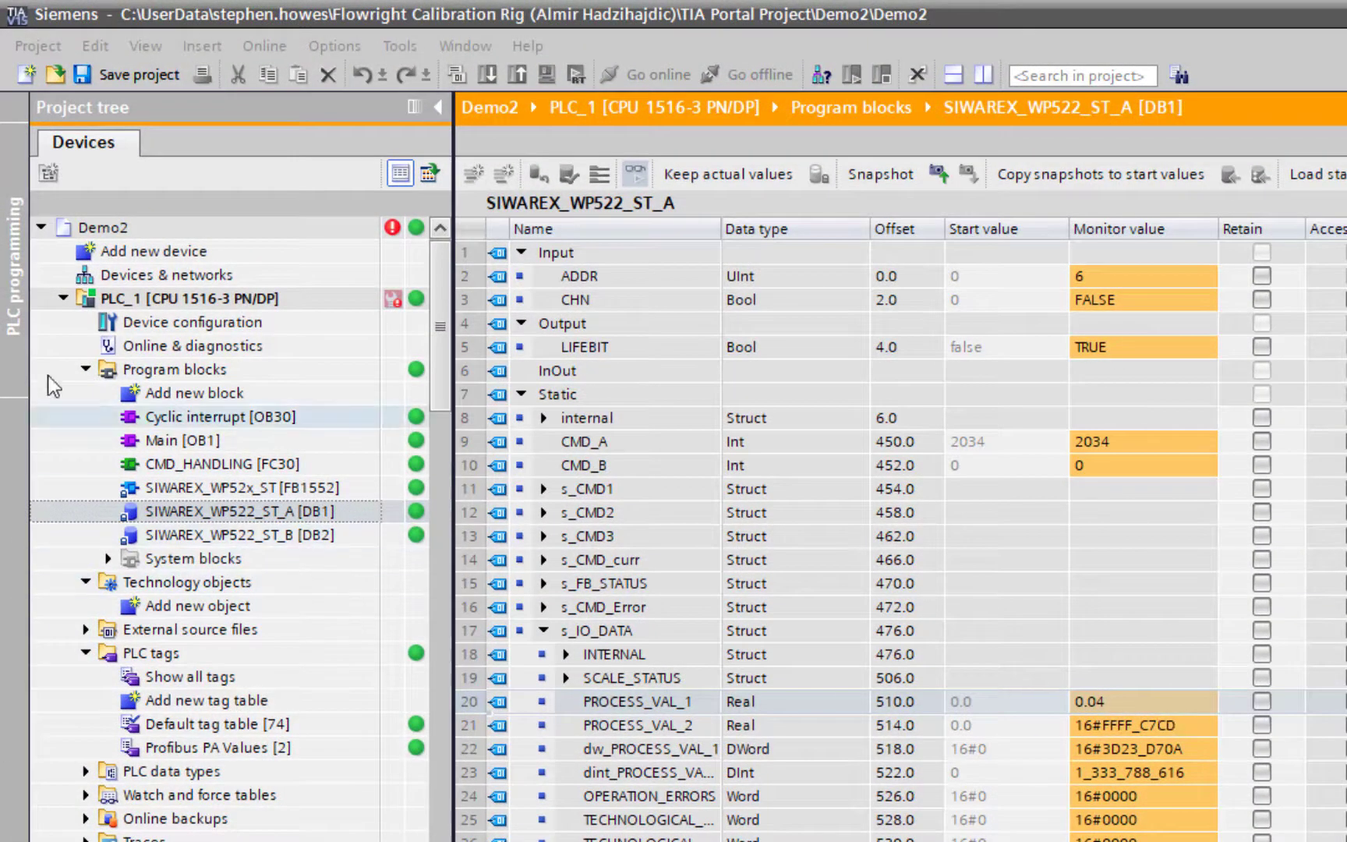
Step: Go offline from PLC_1, collapse its tree, and scroll down to the SIWAREX WP522 reference project
click(86, 370)
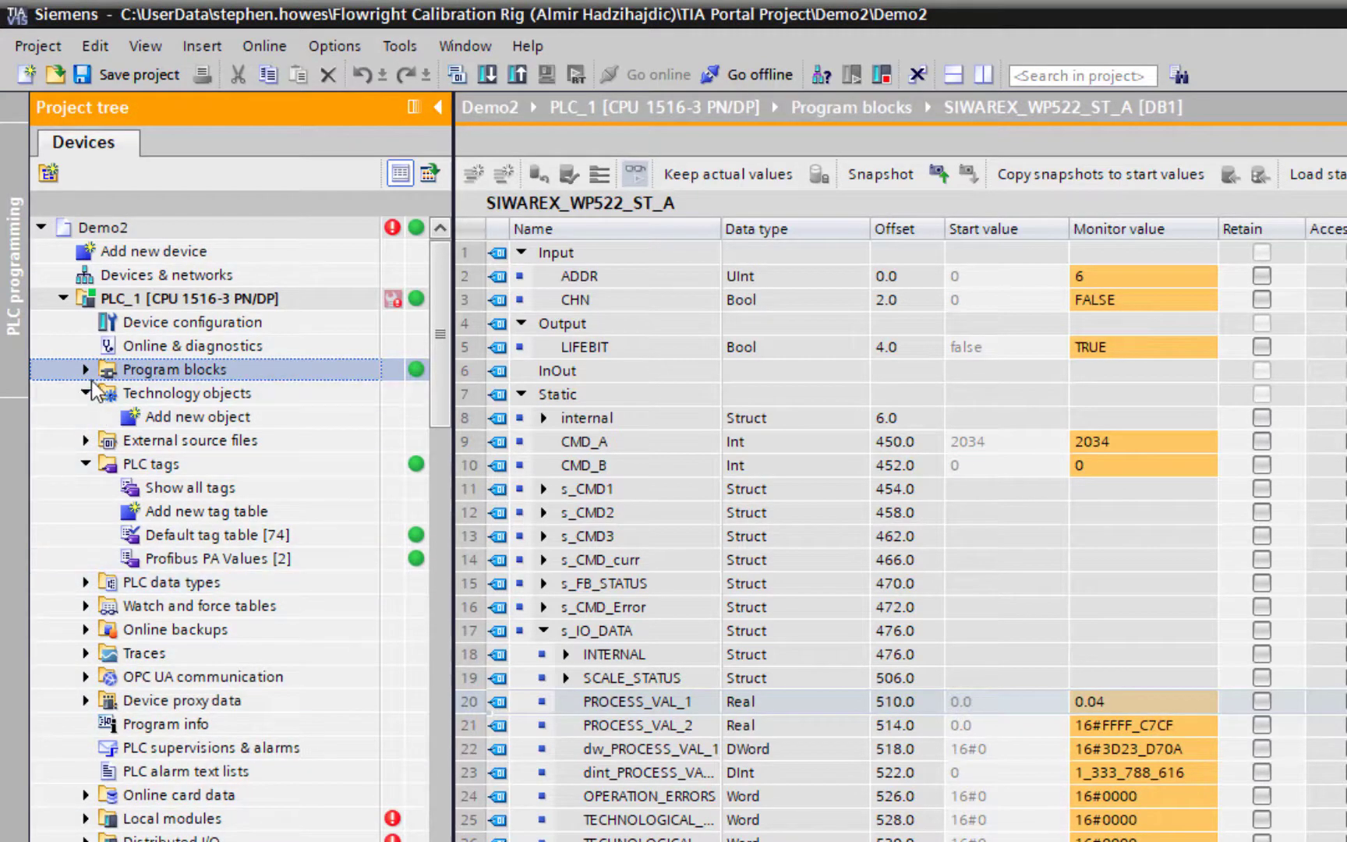
click(755, 74)
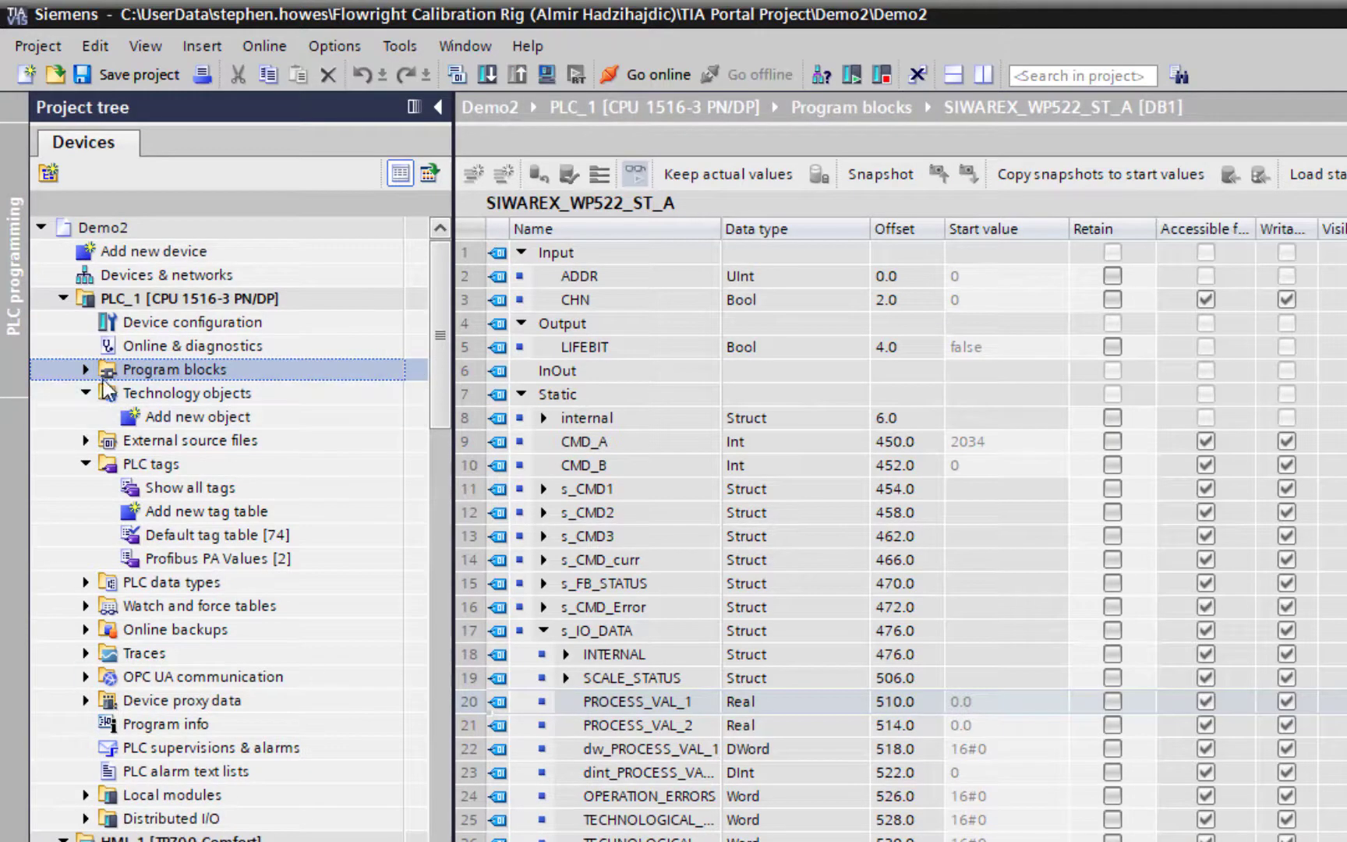
click(63, 299)
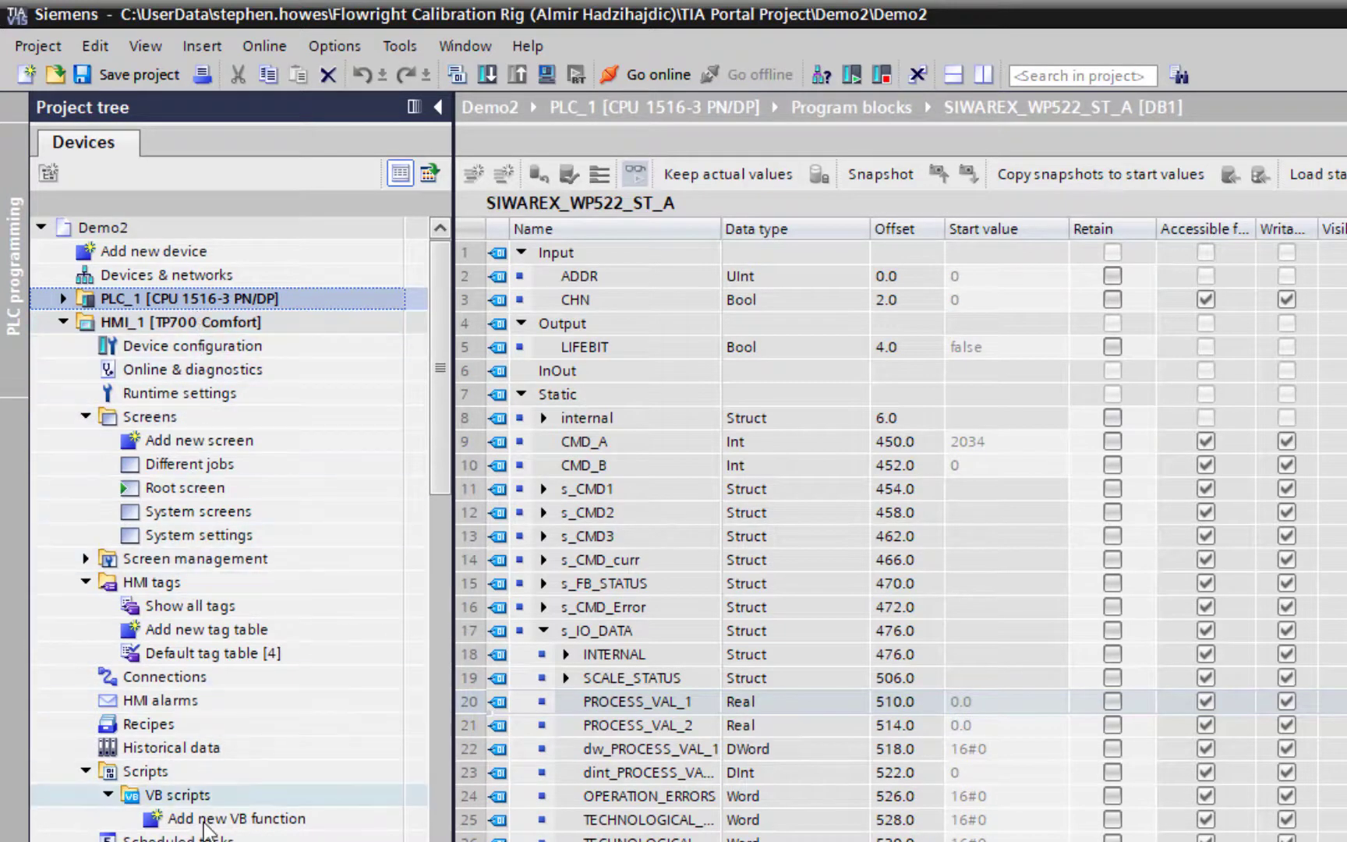
scroll(441, 413, down, 1)
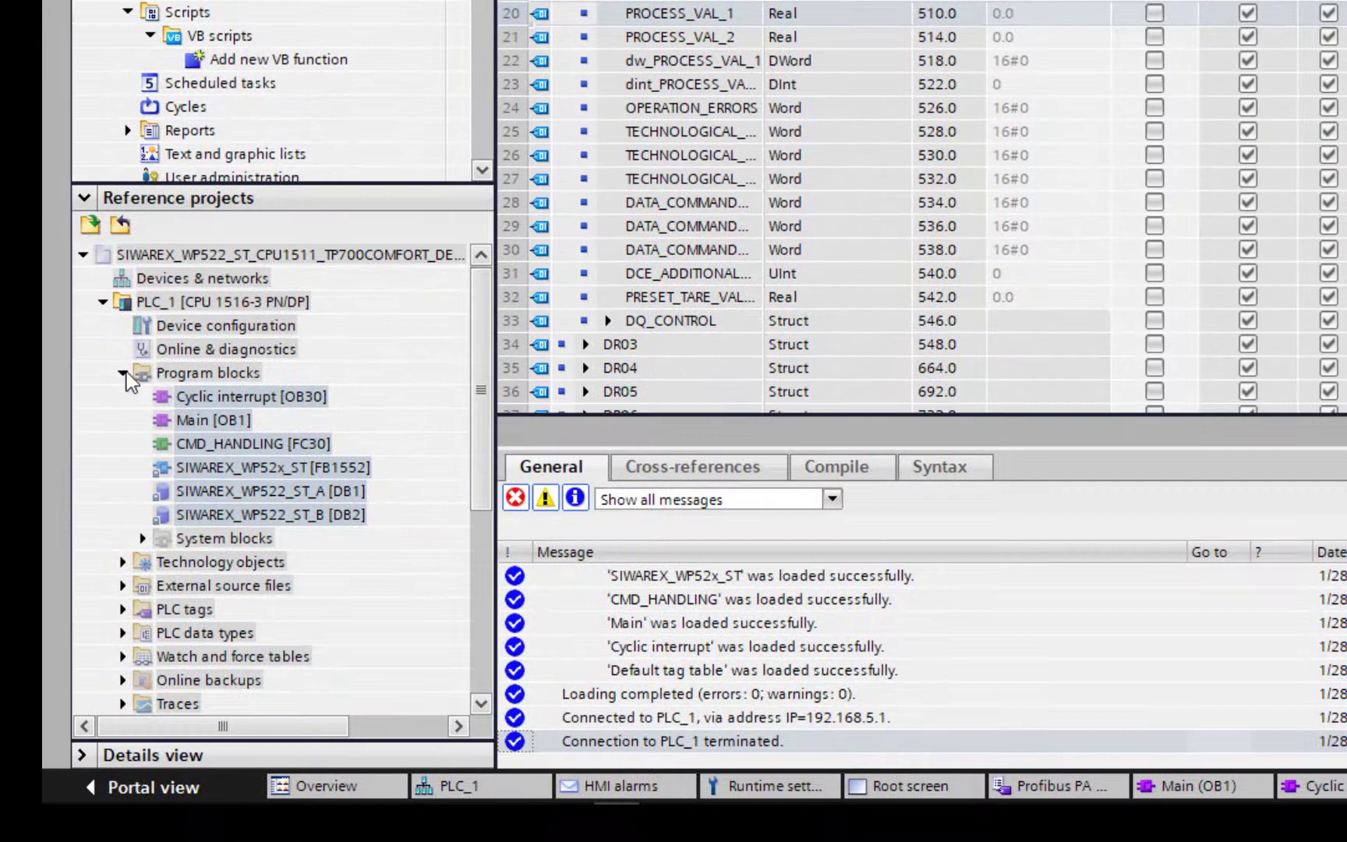
Step: Expand the reference HMI_1 [TP700 Comfort] Screens list and select 0.0.0_Overview_A_B
click(124, 373)
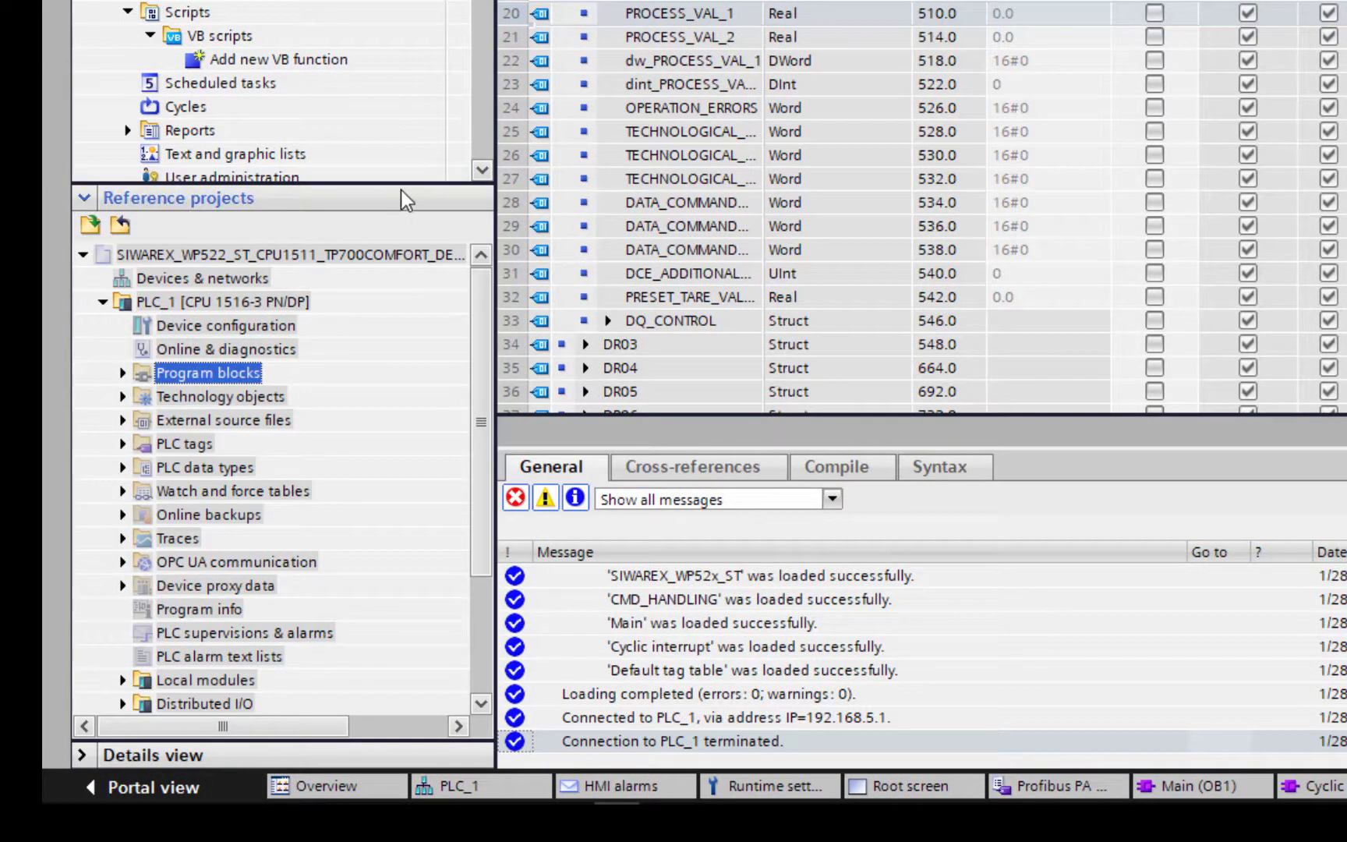
drag(281, 184, 280, 0)
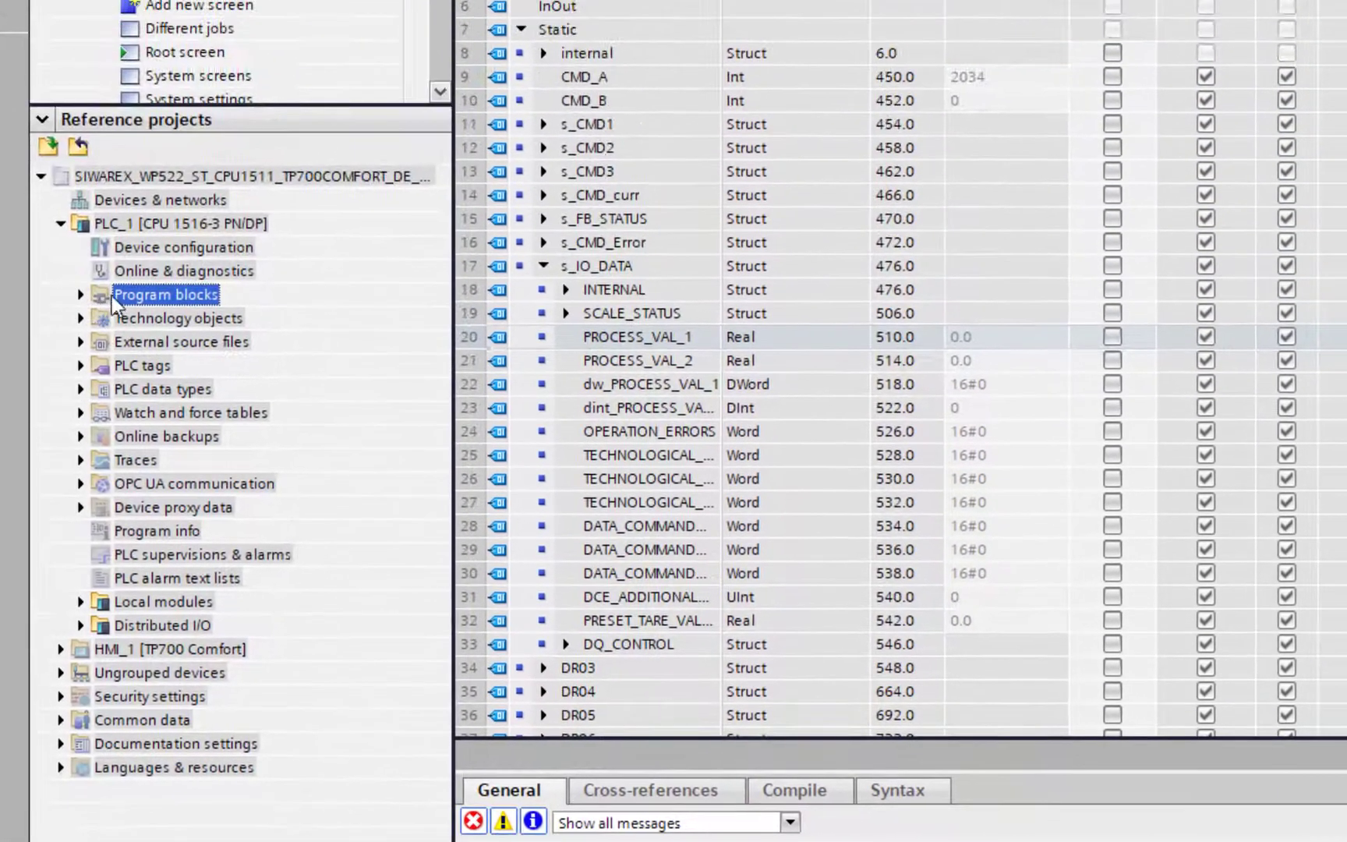
click(60, 221)
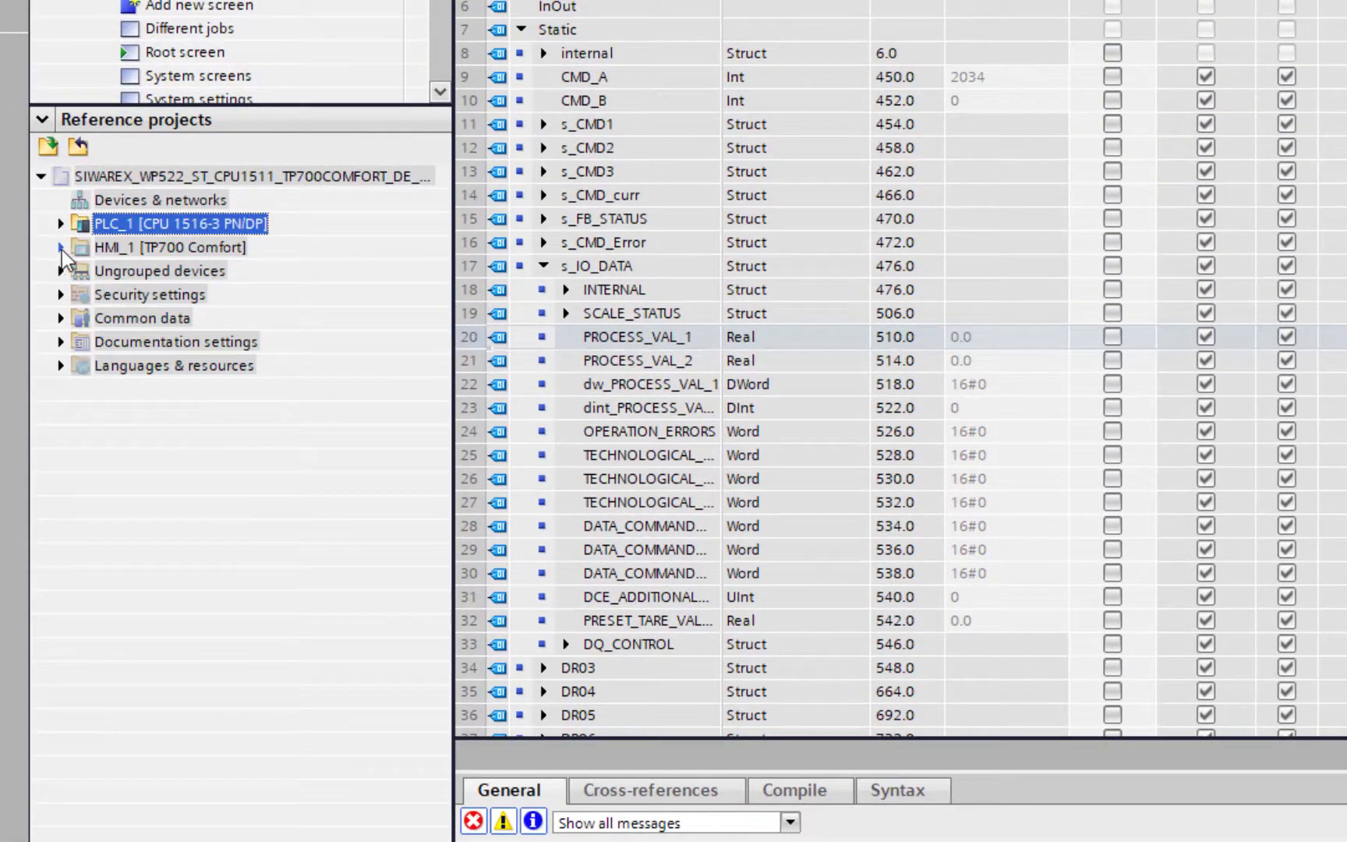
click(61, 248)
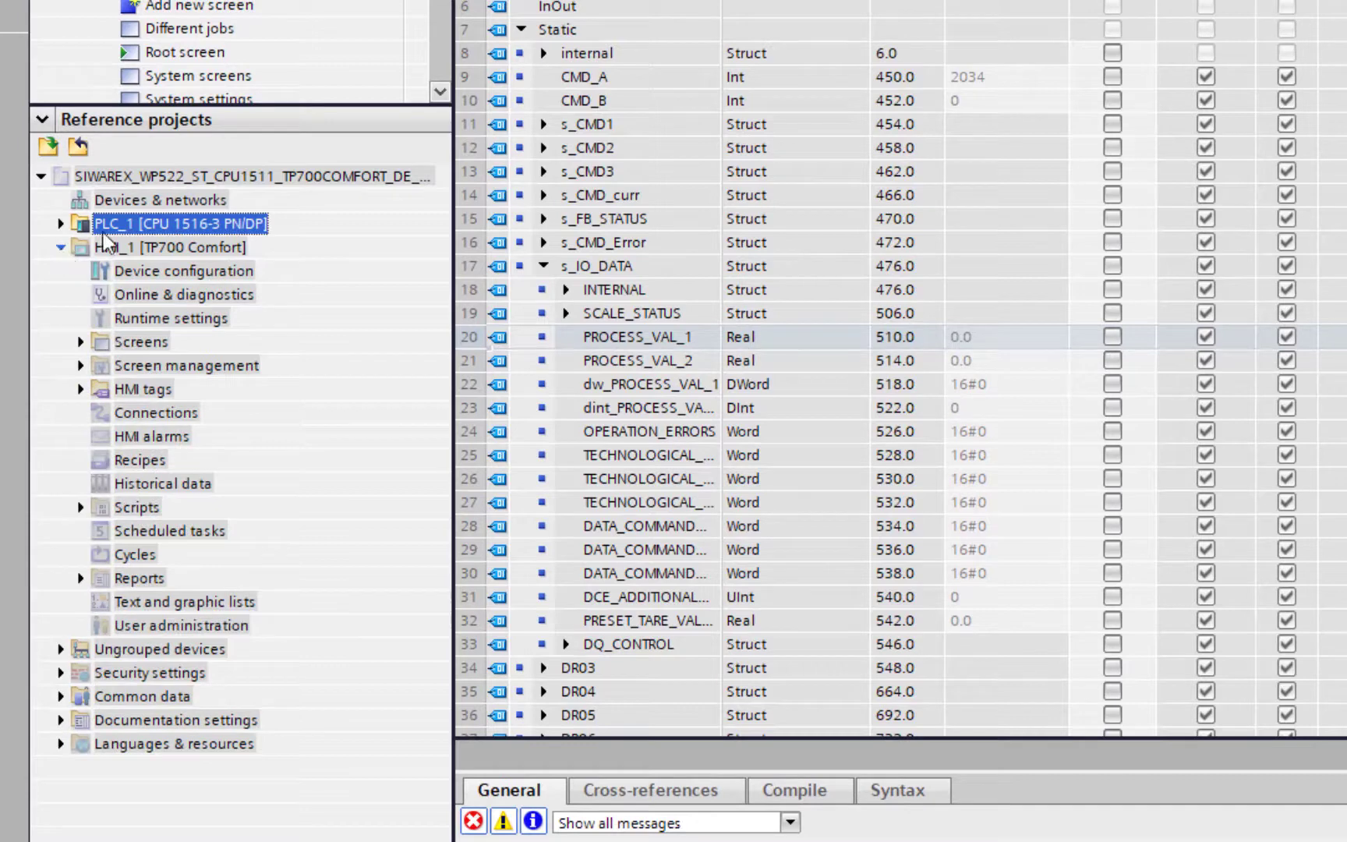
click(81, 342)
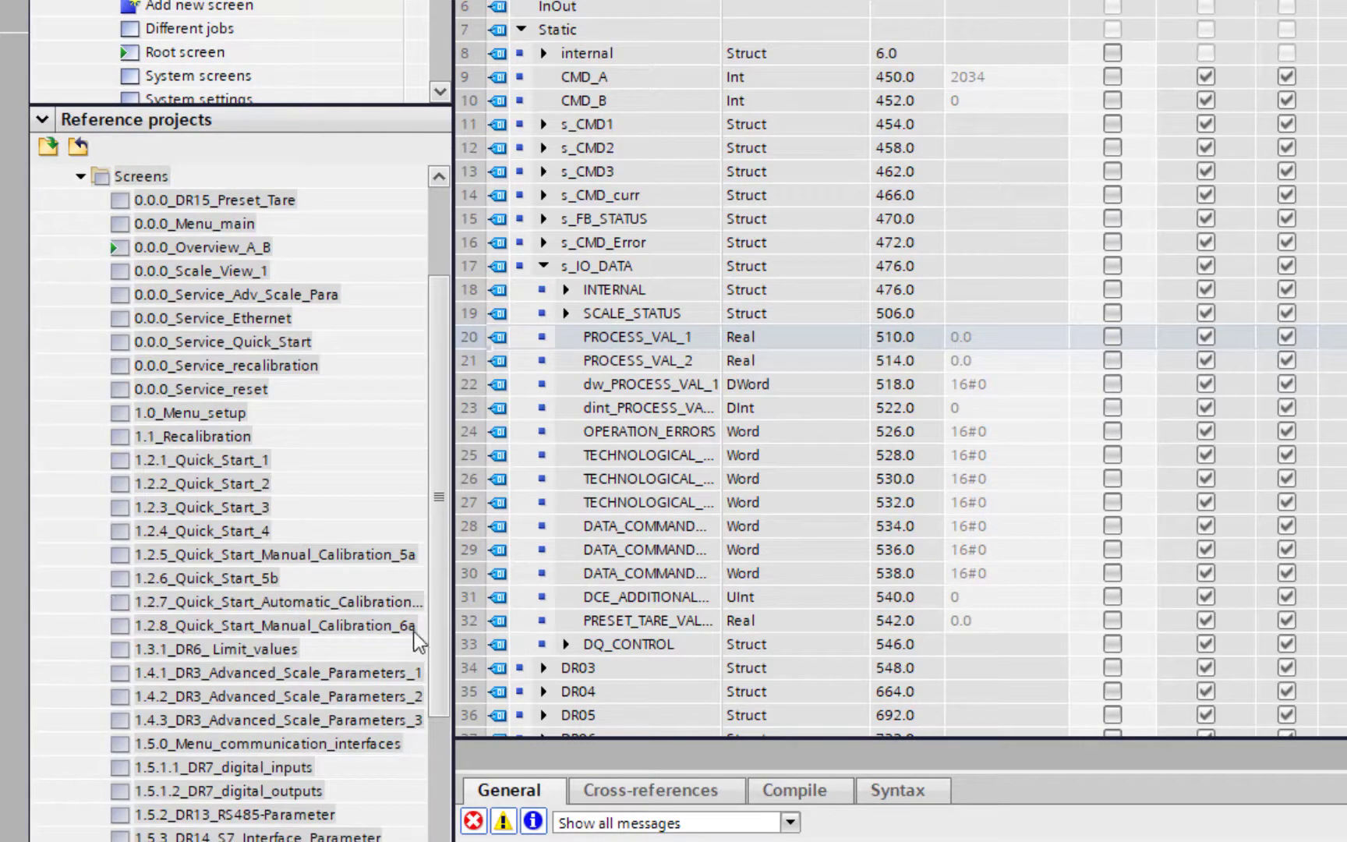
scroll(422, 680, down, 8)
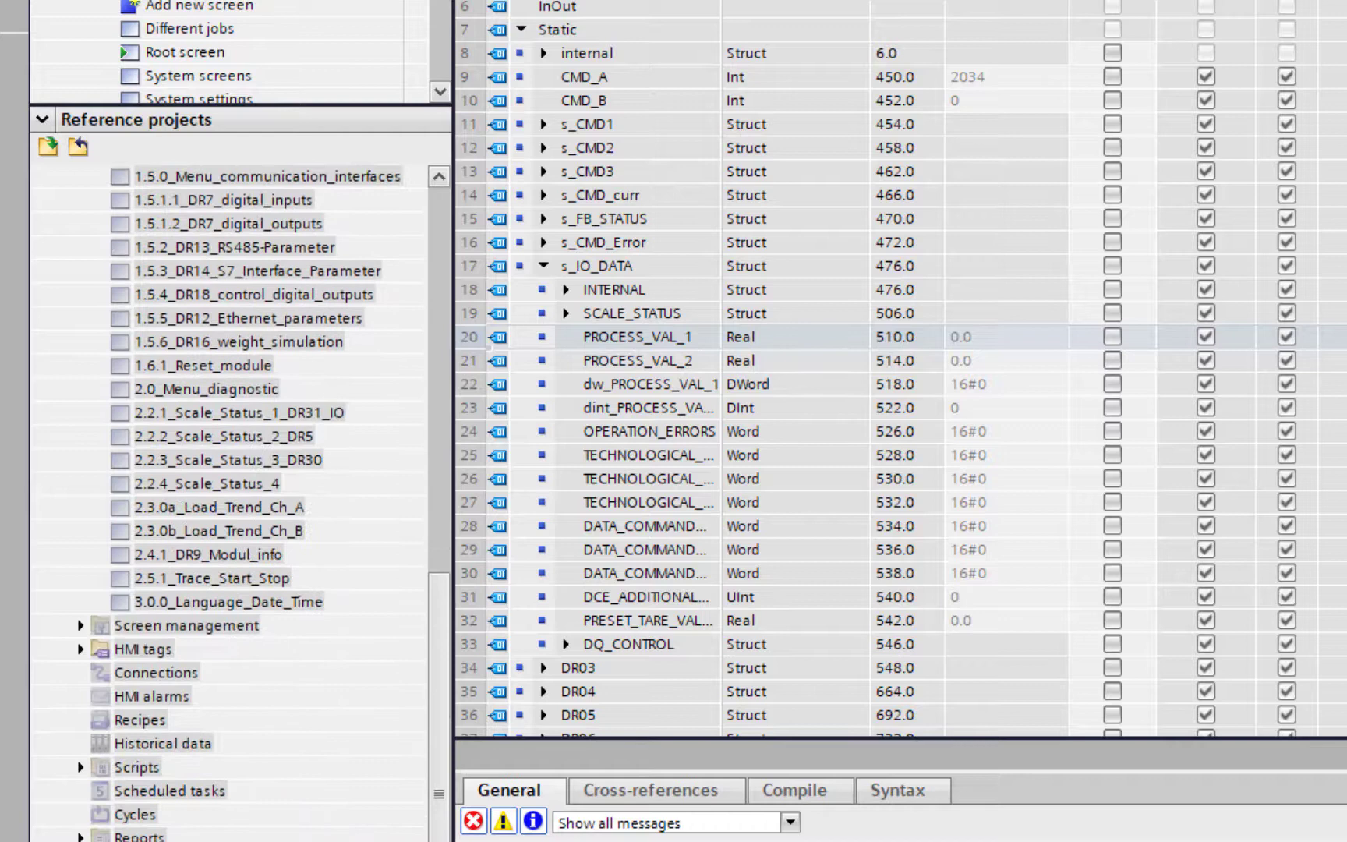
drag(448, 838, 450, 550)
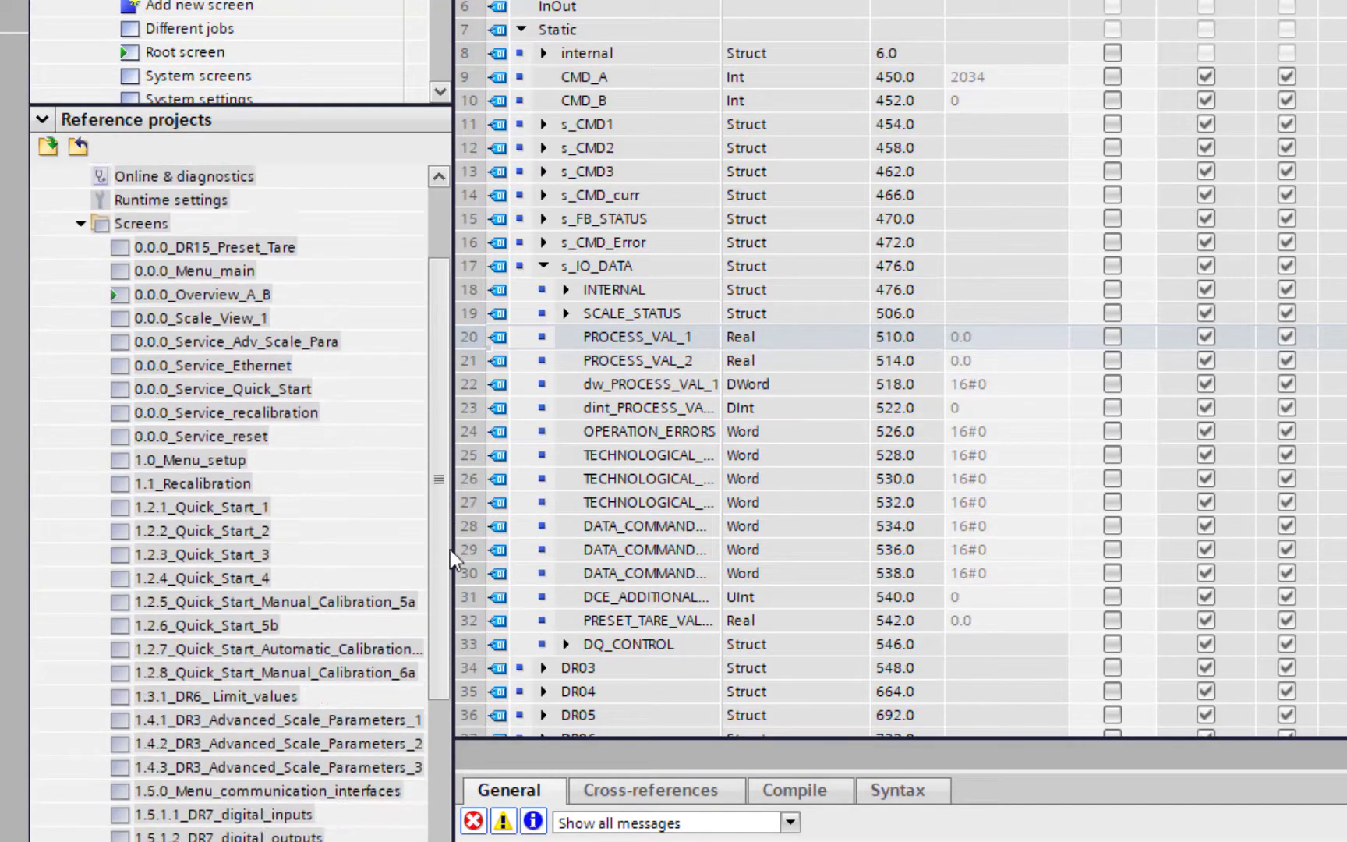
scroll(450, 546, up, 1)
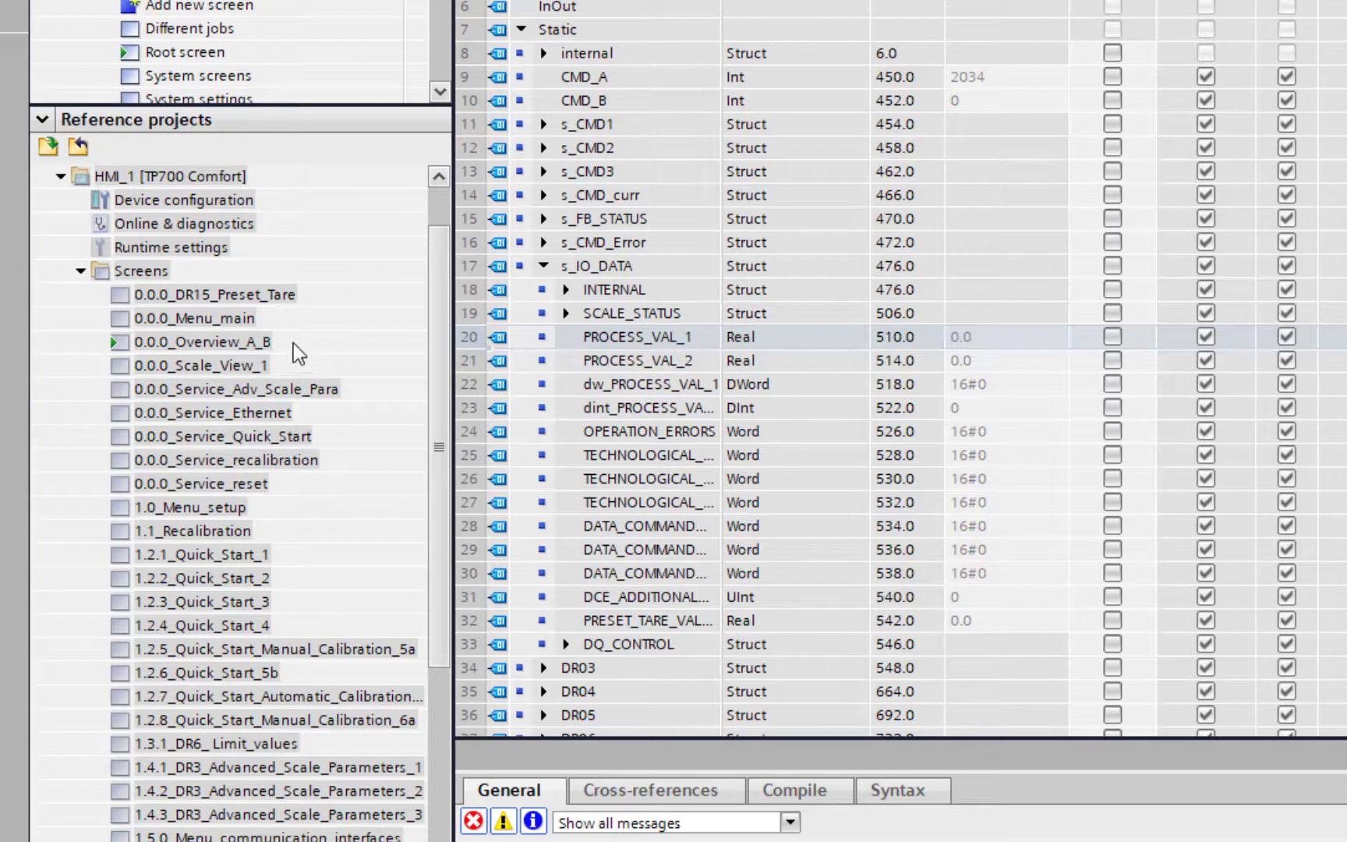
click(132, 343)
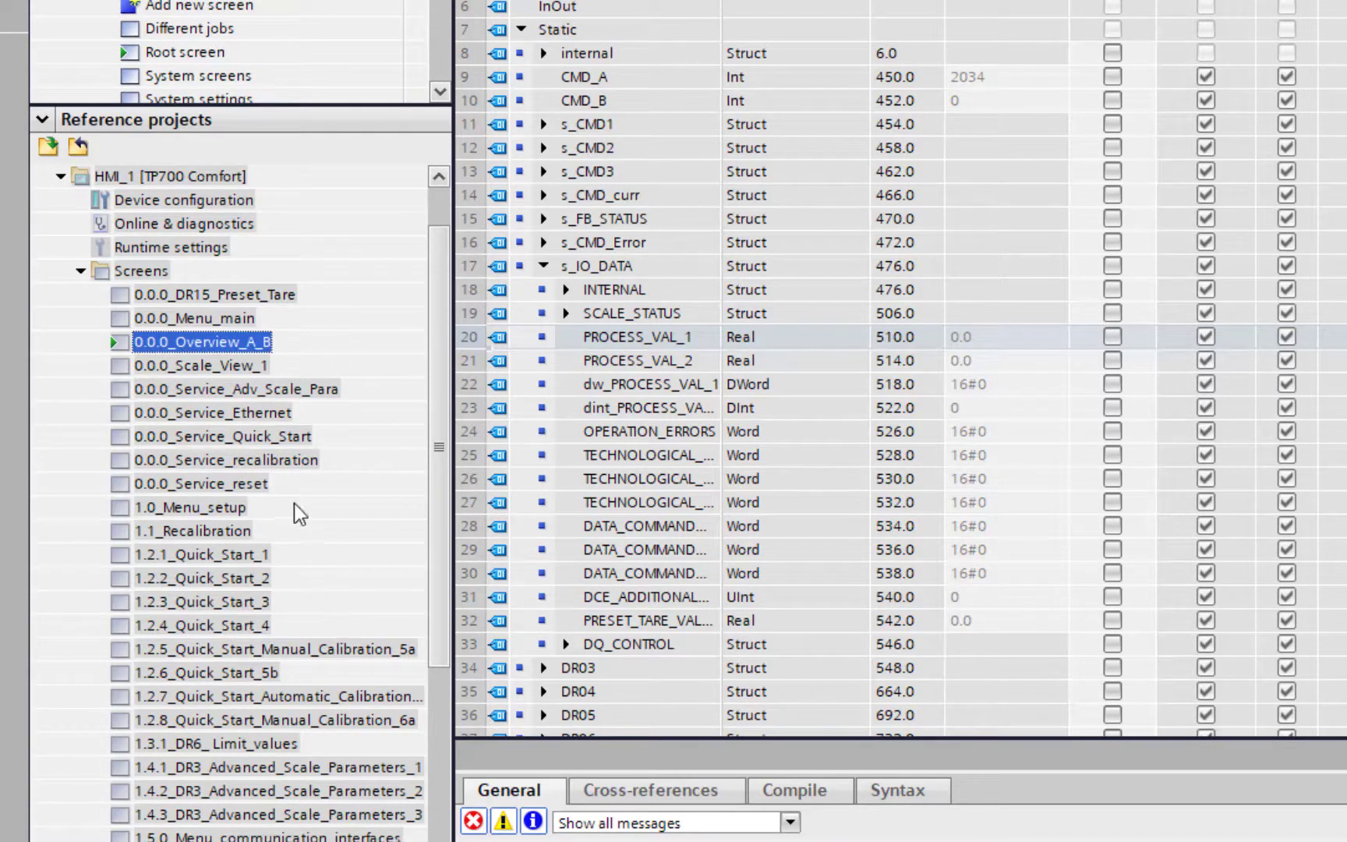
Step: Preview the reference 0.0.0_Overview_A_B screen's Kanal A/0 and B/1 displays, then 0.0.0_Scale_View_1
double_click(152, 341)
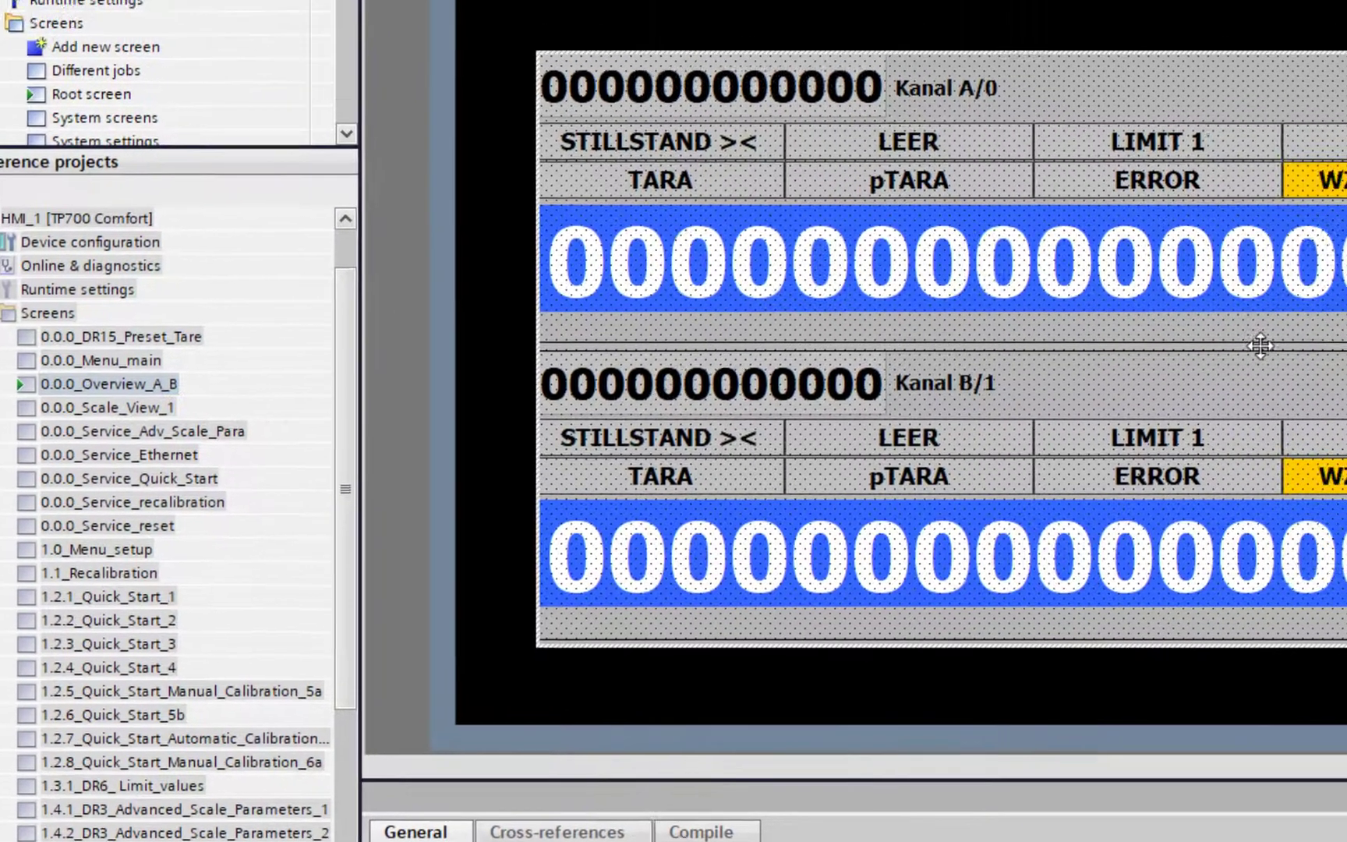
click(1175, 279)
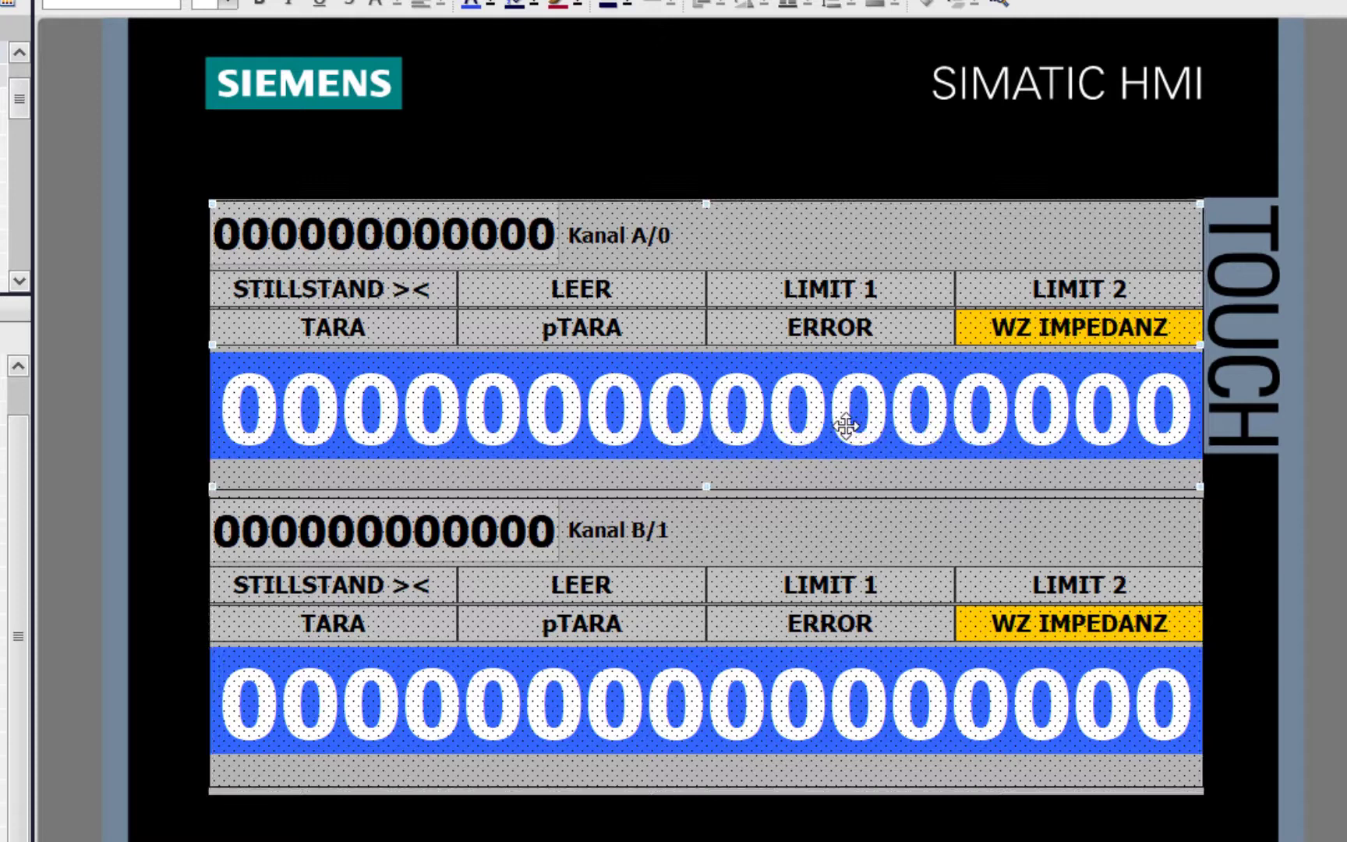
click(821, 695)
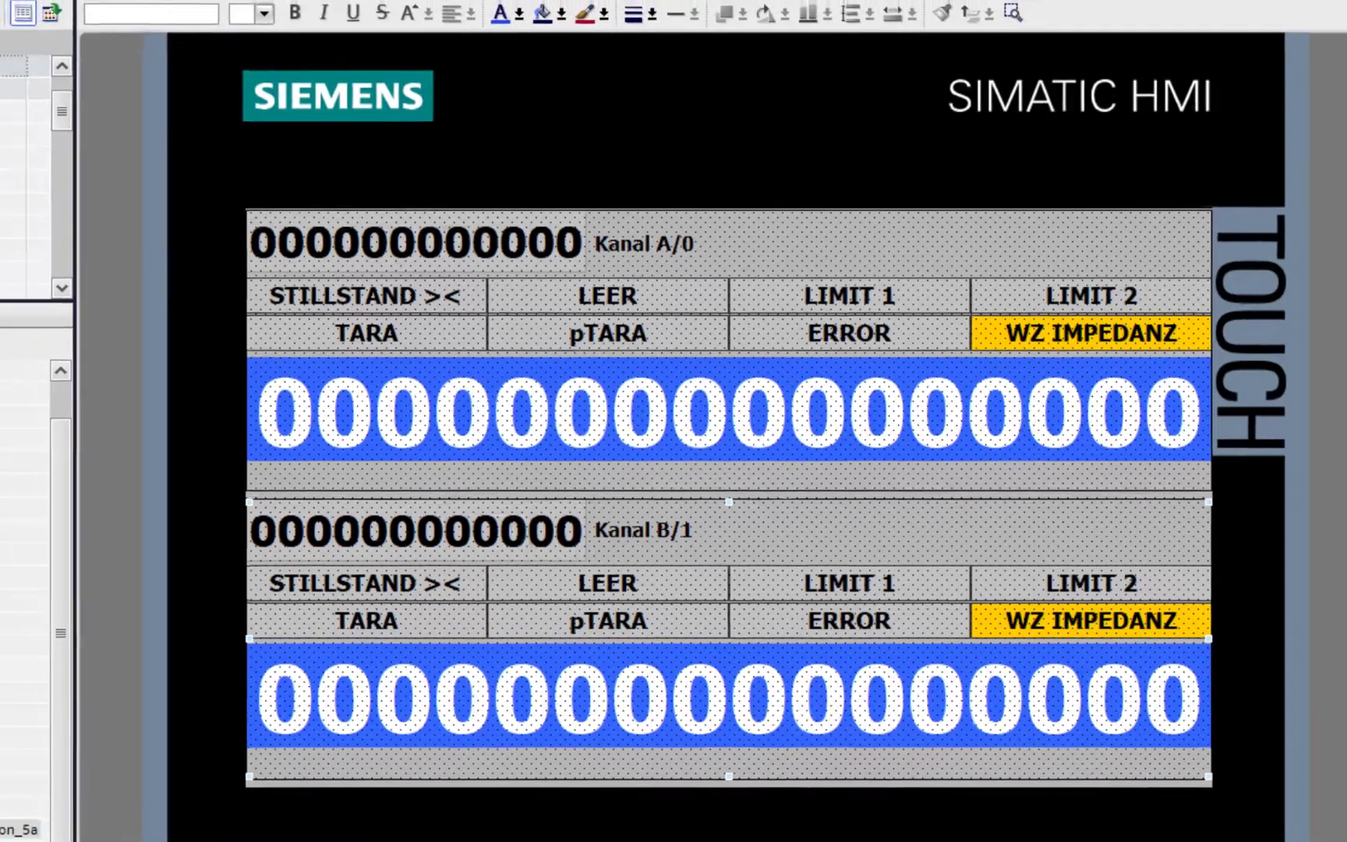
click(123, 552)
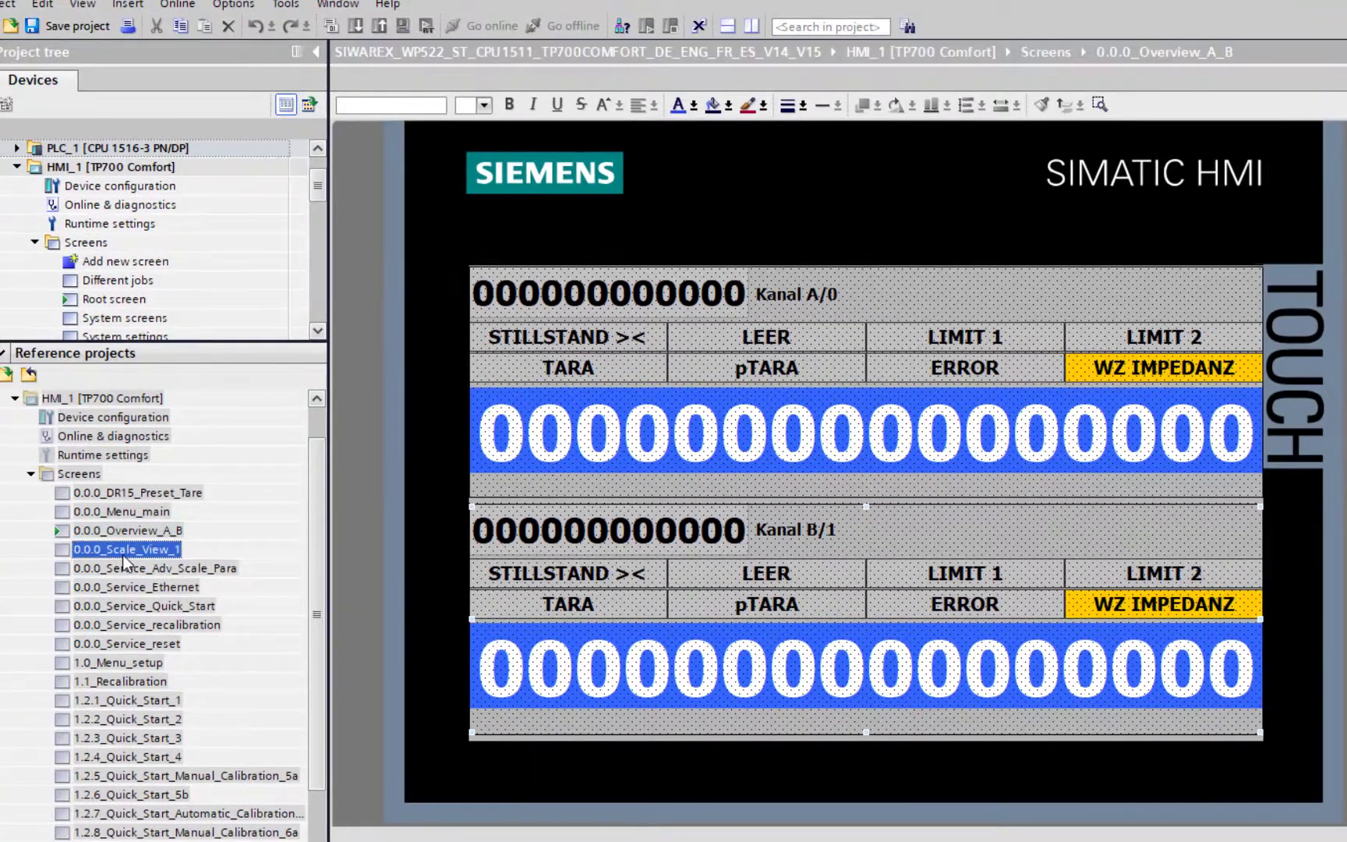
double_click(123, 553)
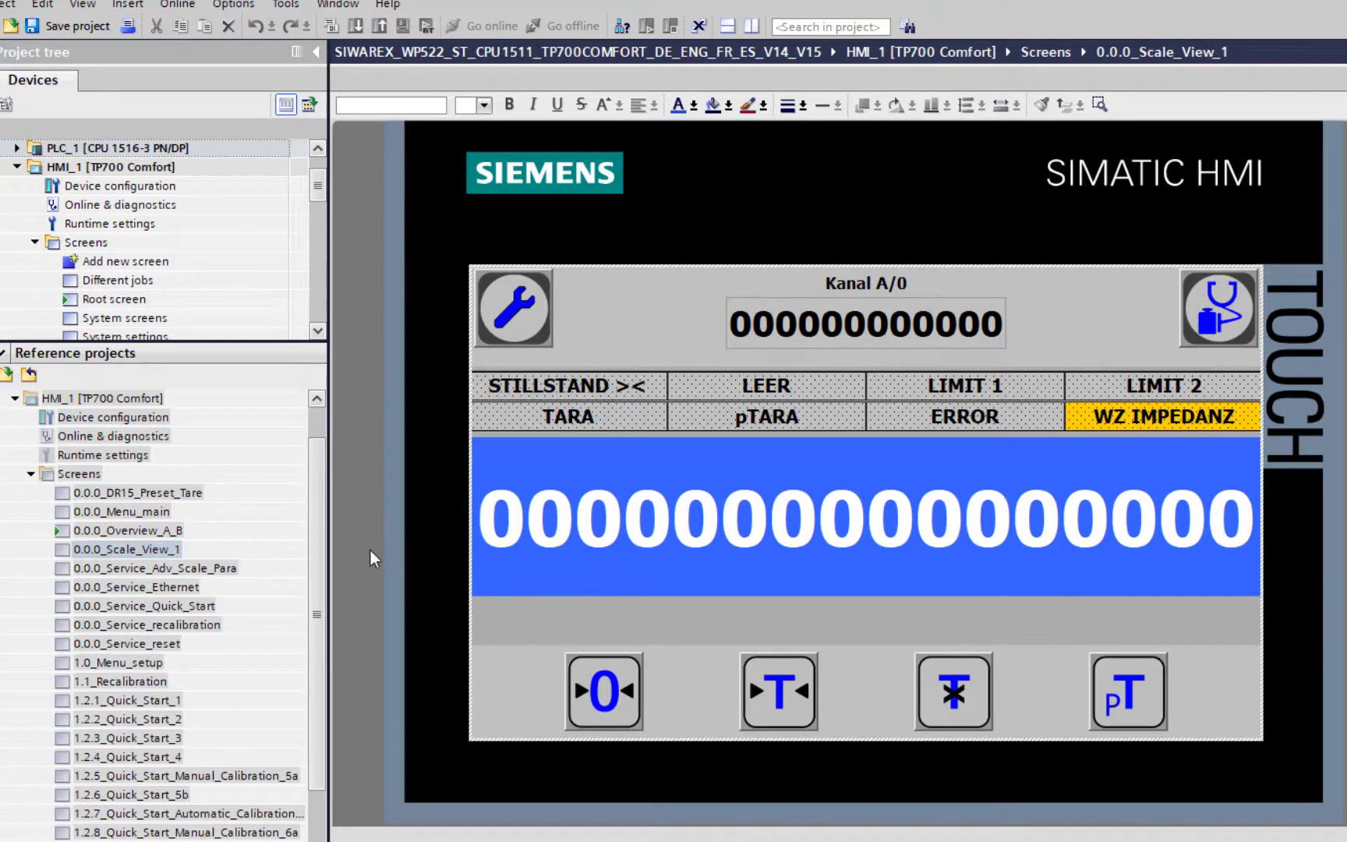
Step: Expand the reference Screen management and HMI tags to list the SIWAREX_WP522_ST tag tables
click(32, 473)
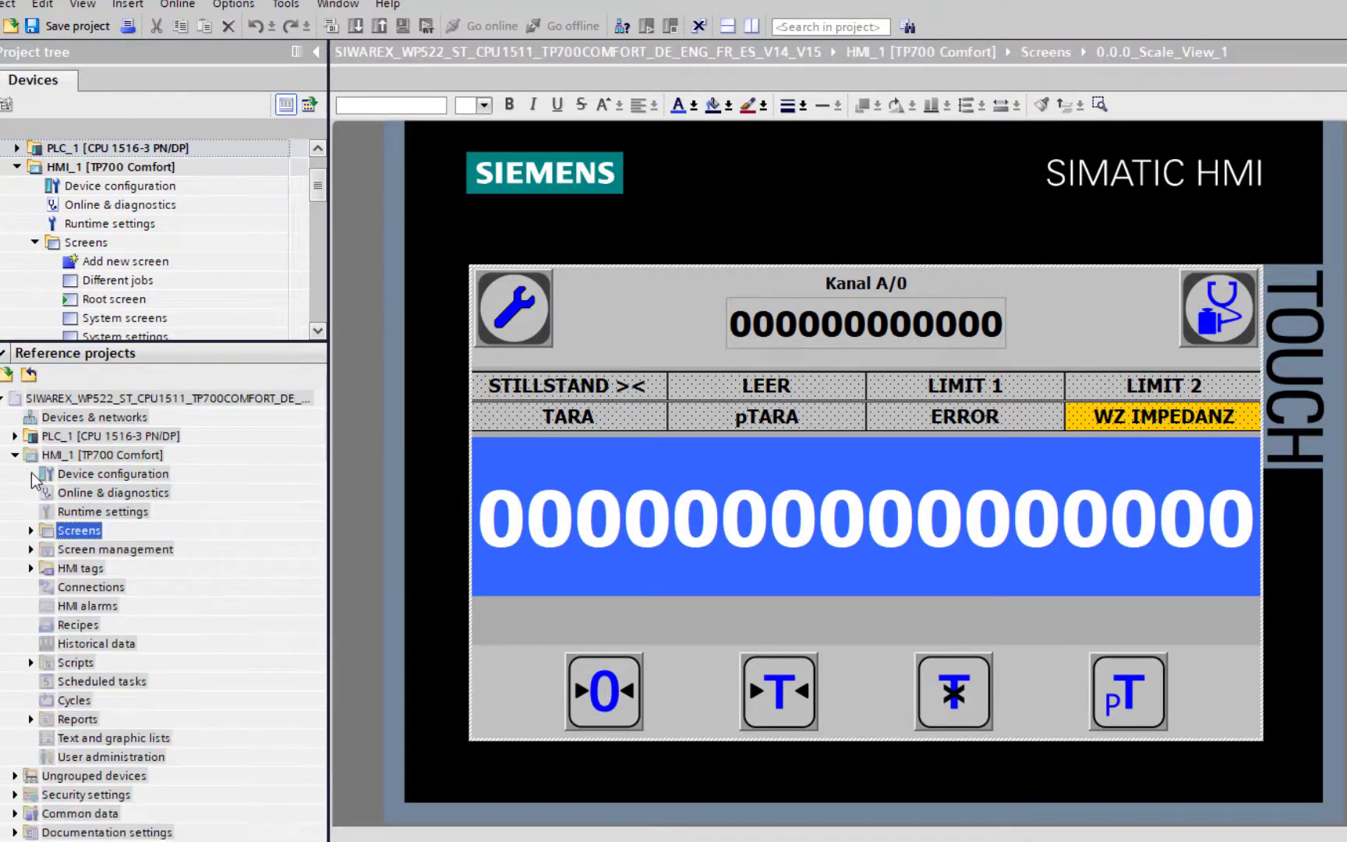
click(32, 550)
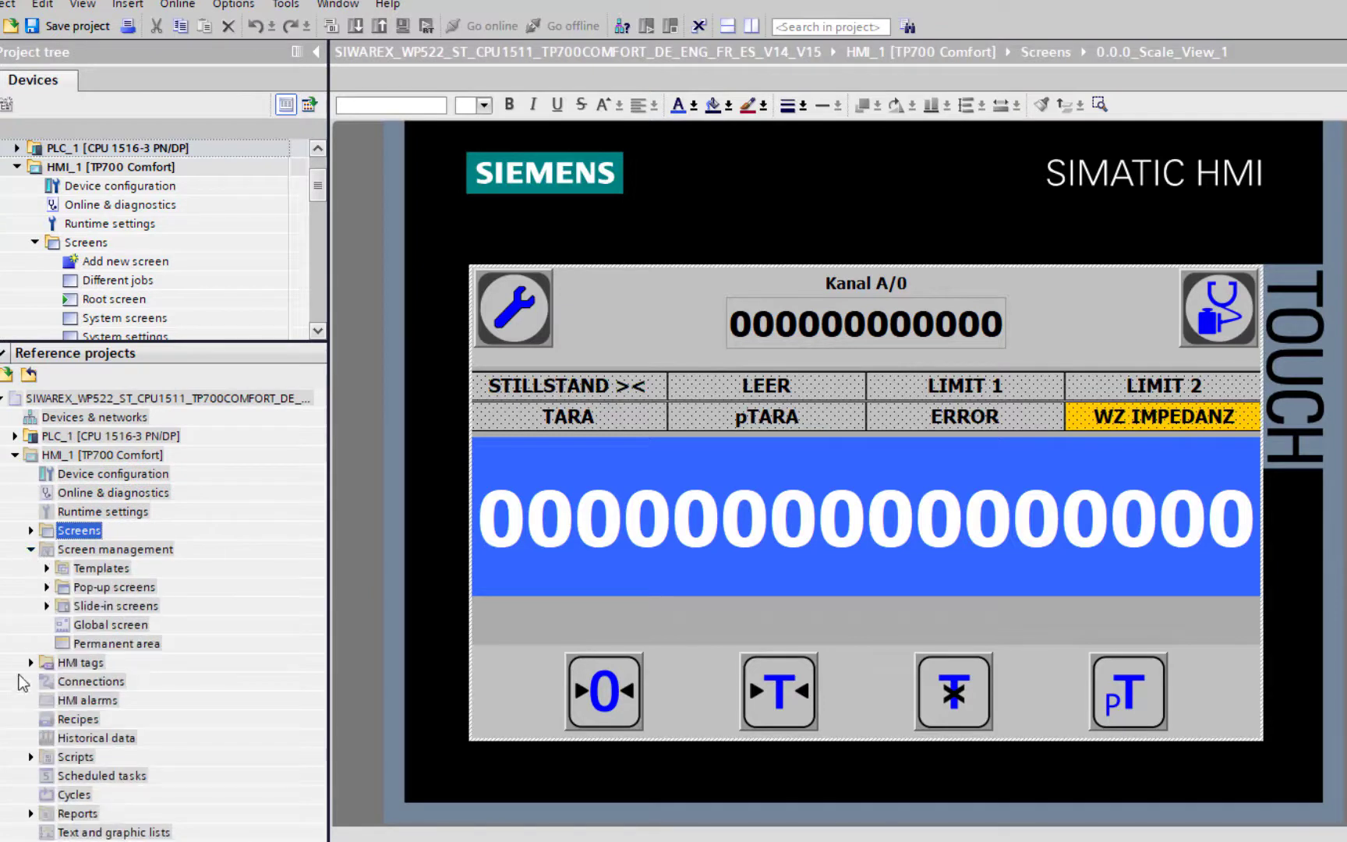
click(32, 663)
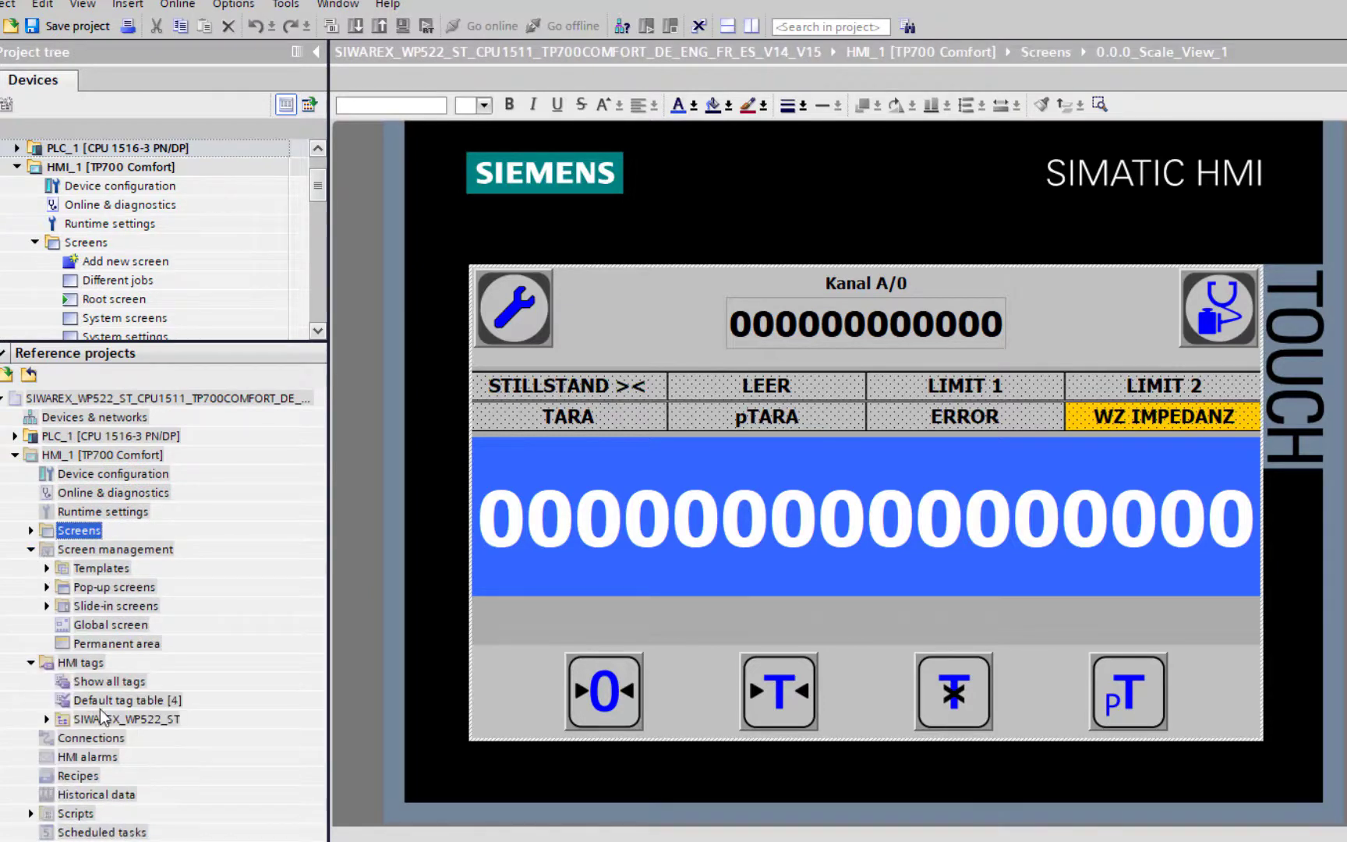
click(46, 718)
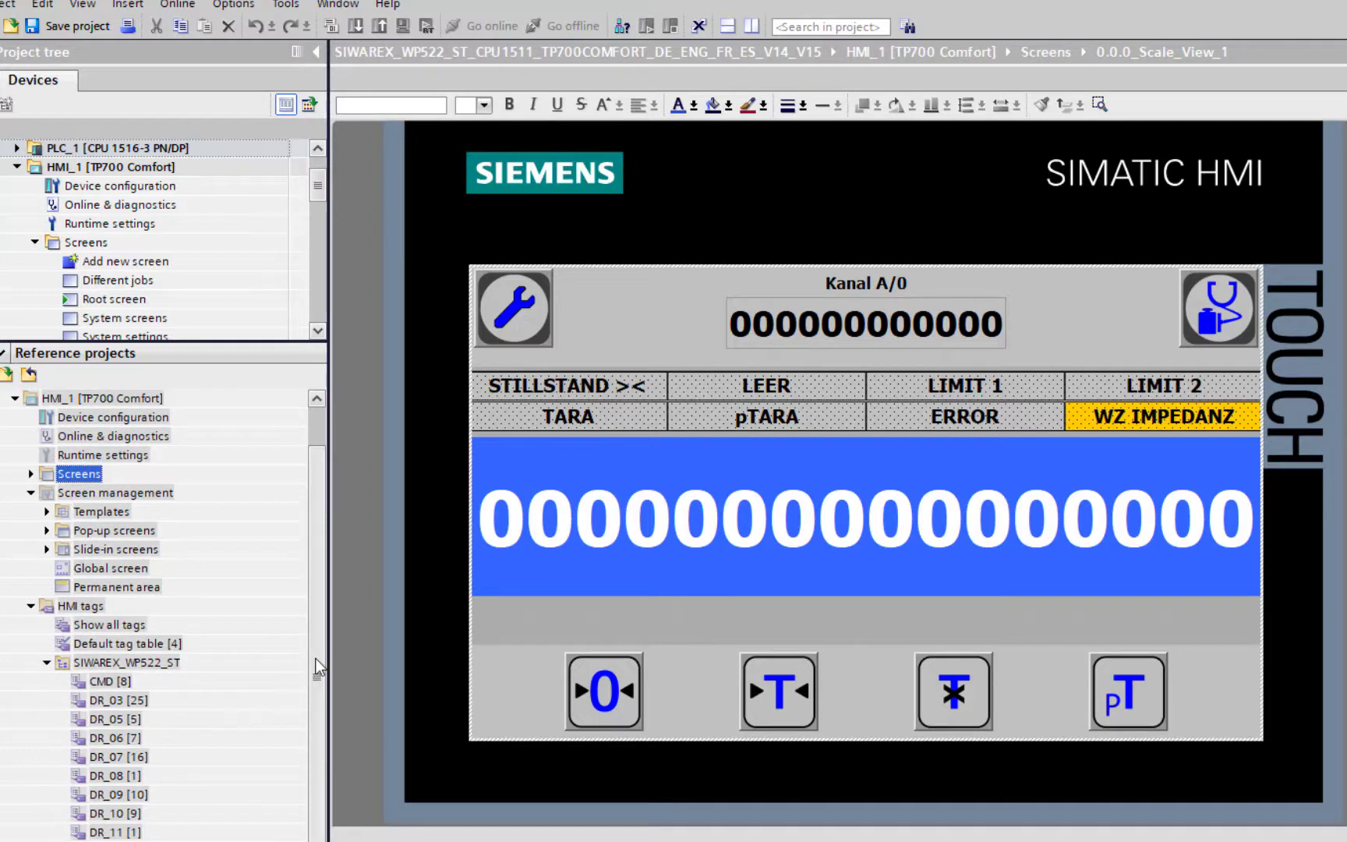
scroll(304, 678, down, 2)
Step: Open the reference CMD [8] tag table and inspect CMD_A's multiplexing with index tag 'multiplex'
double_click(119, 644)
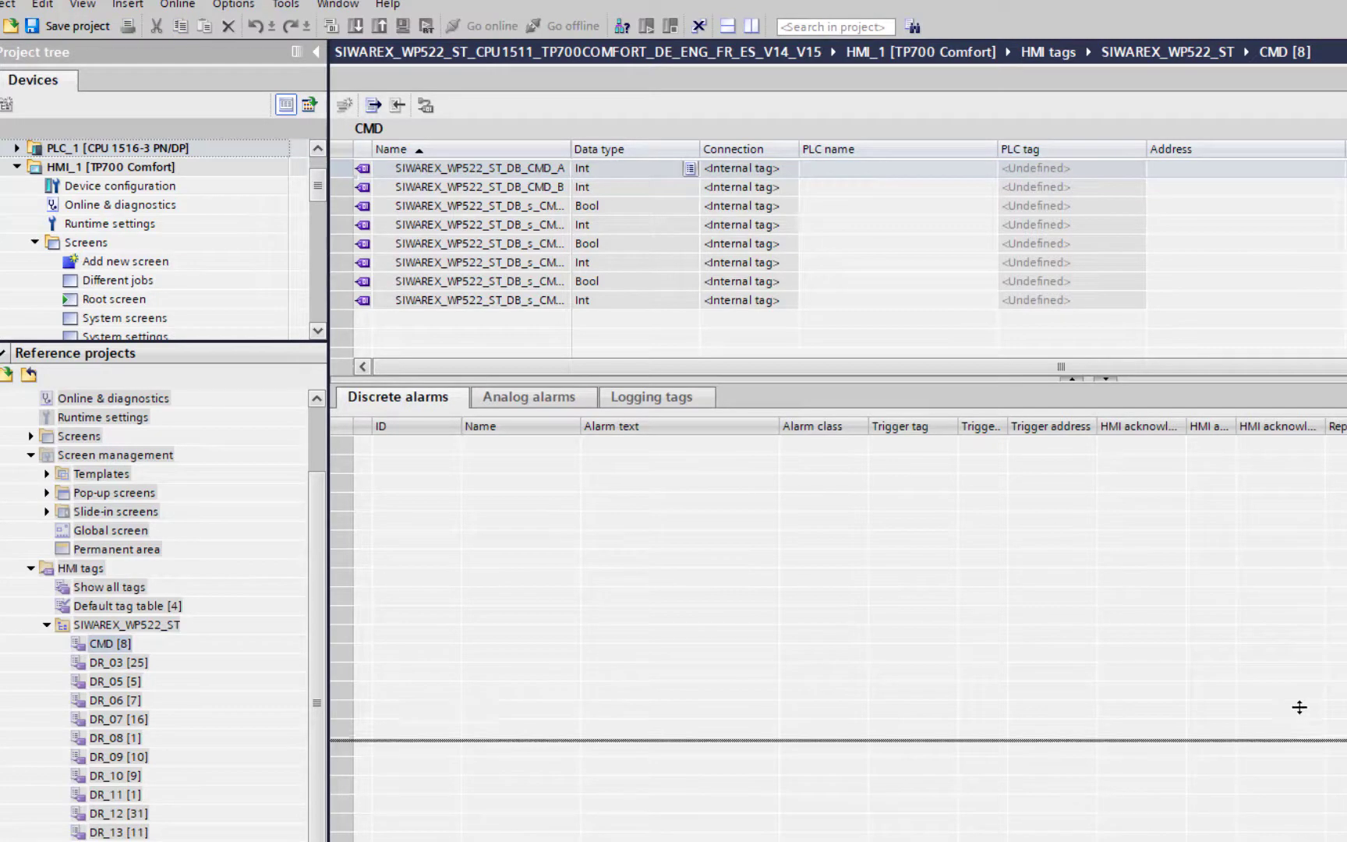
drag(1316, 531, 1317, 535)
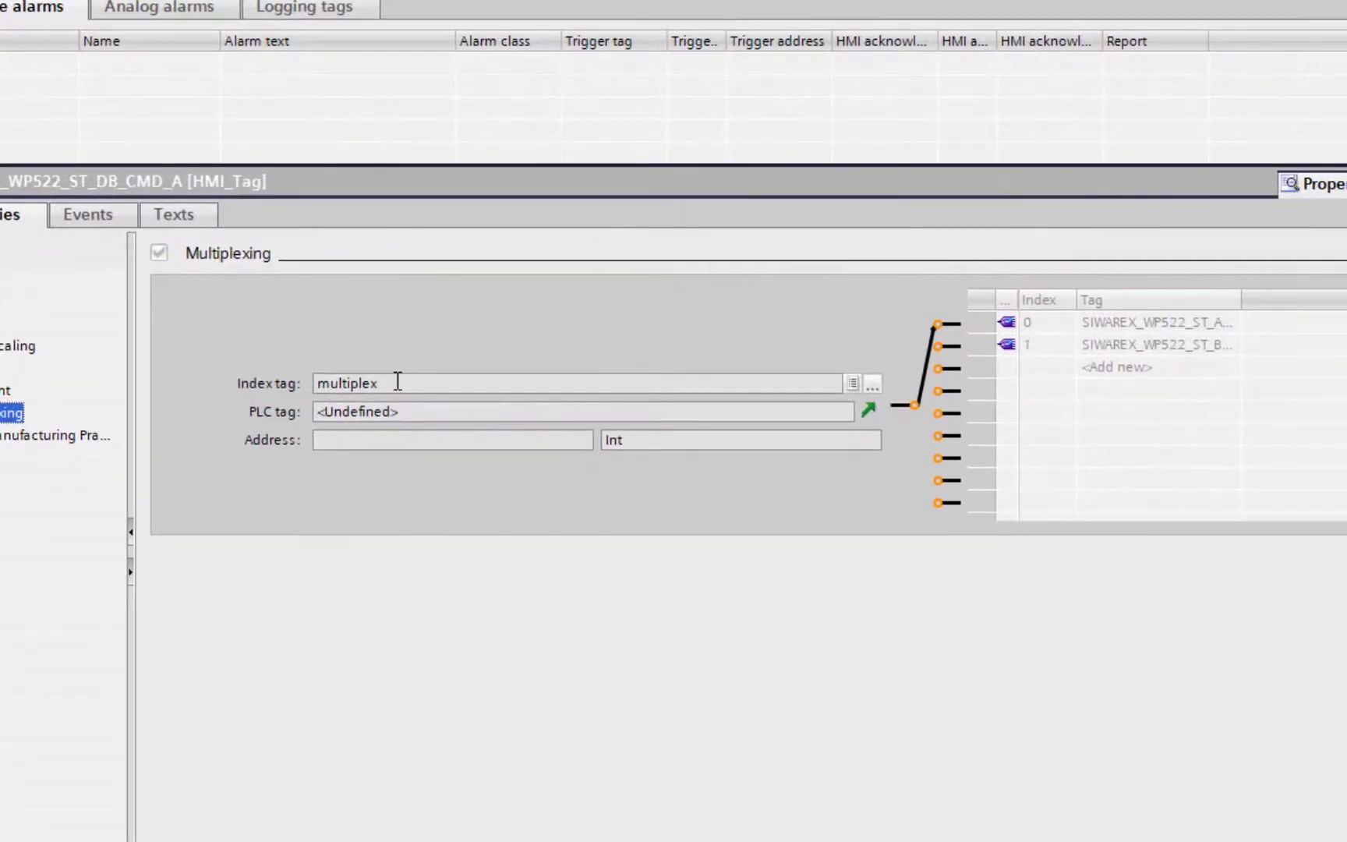
drag(712, 716, 688, 716)
drag(346, 383, 301, 386)
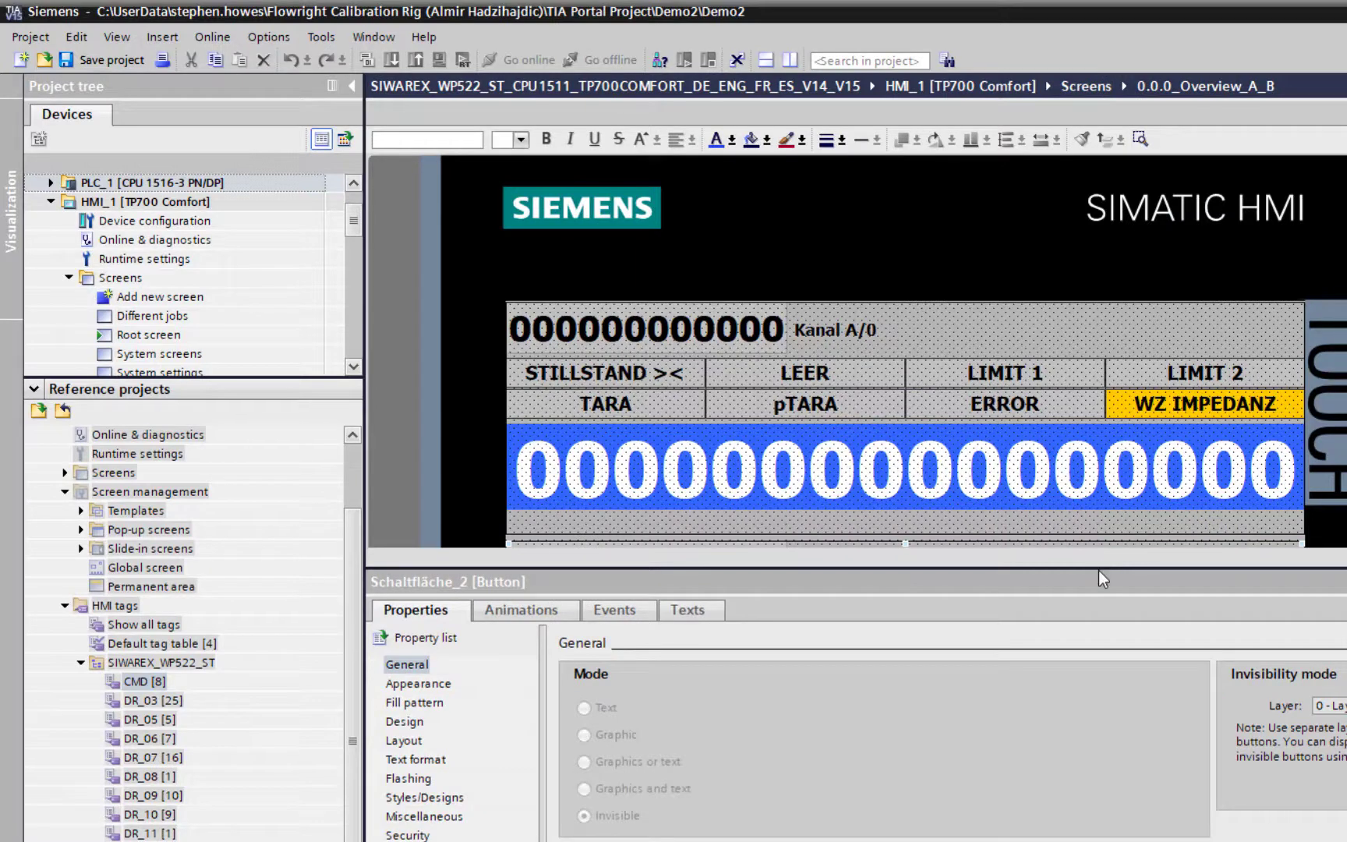
Step: Check the Press events of the Kanal A/0 and Kanal B/1 buttons setting 'multiplex' to 0 and 1
drag(1099, 567, 1100, 838)
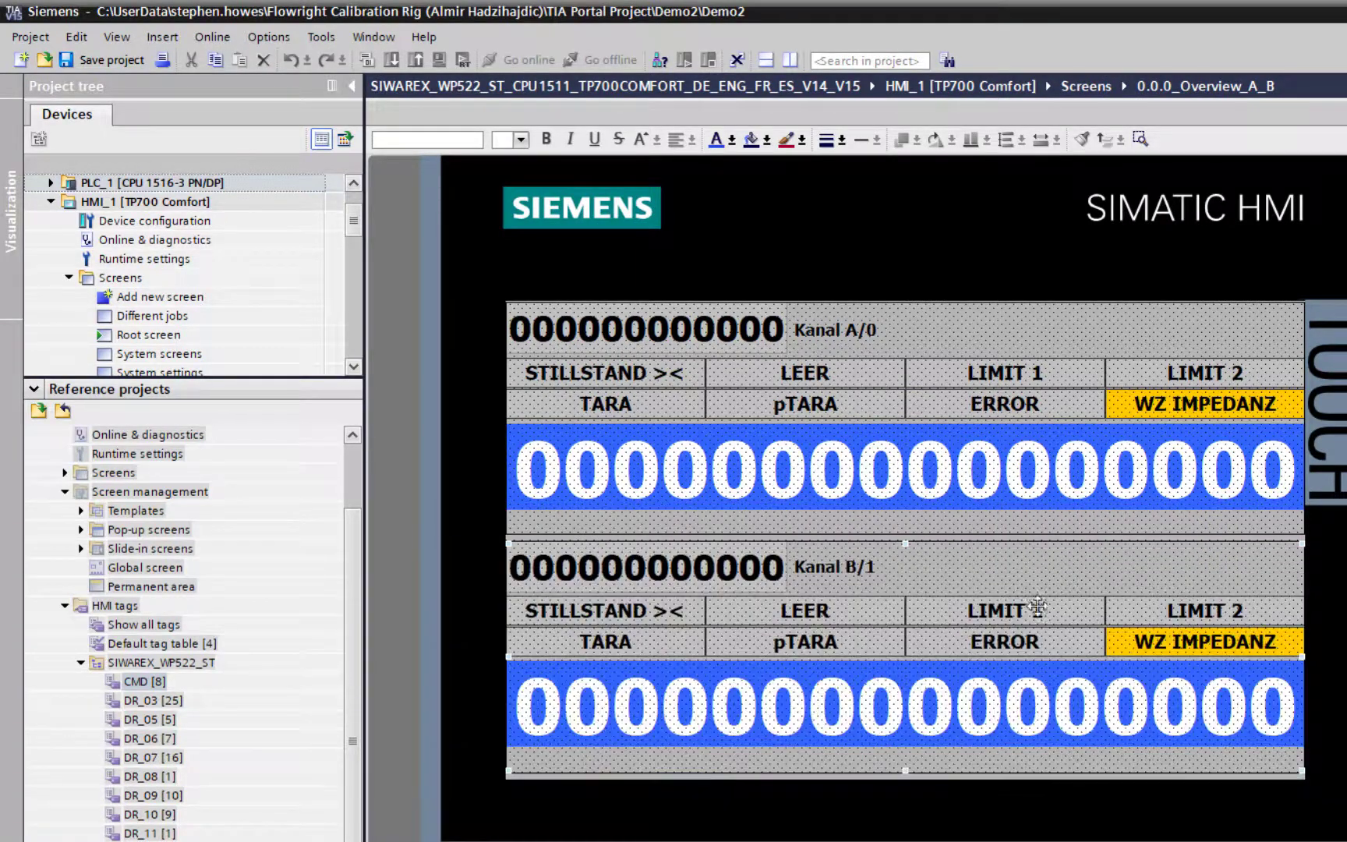
click(951, 464)
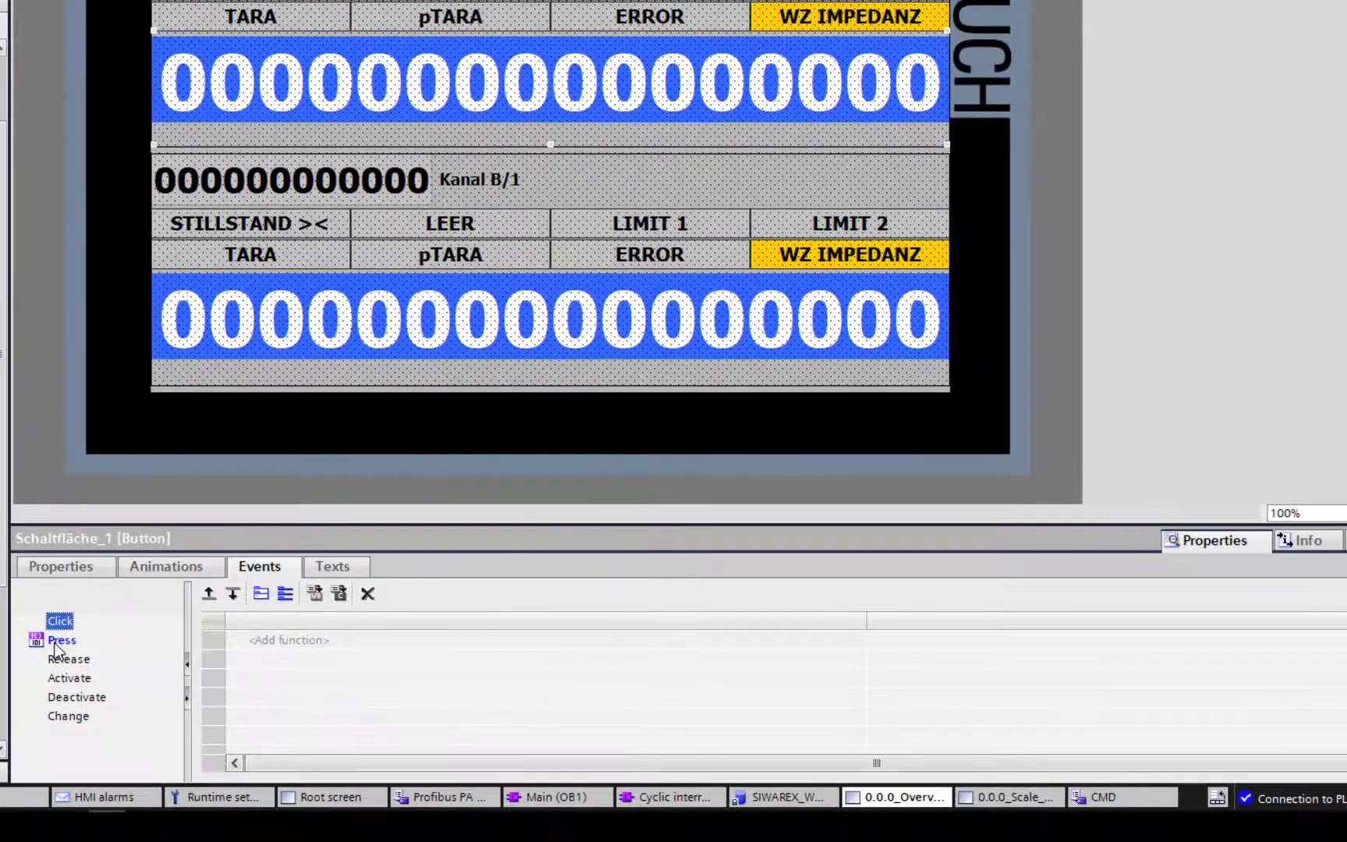
click(63, 639)
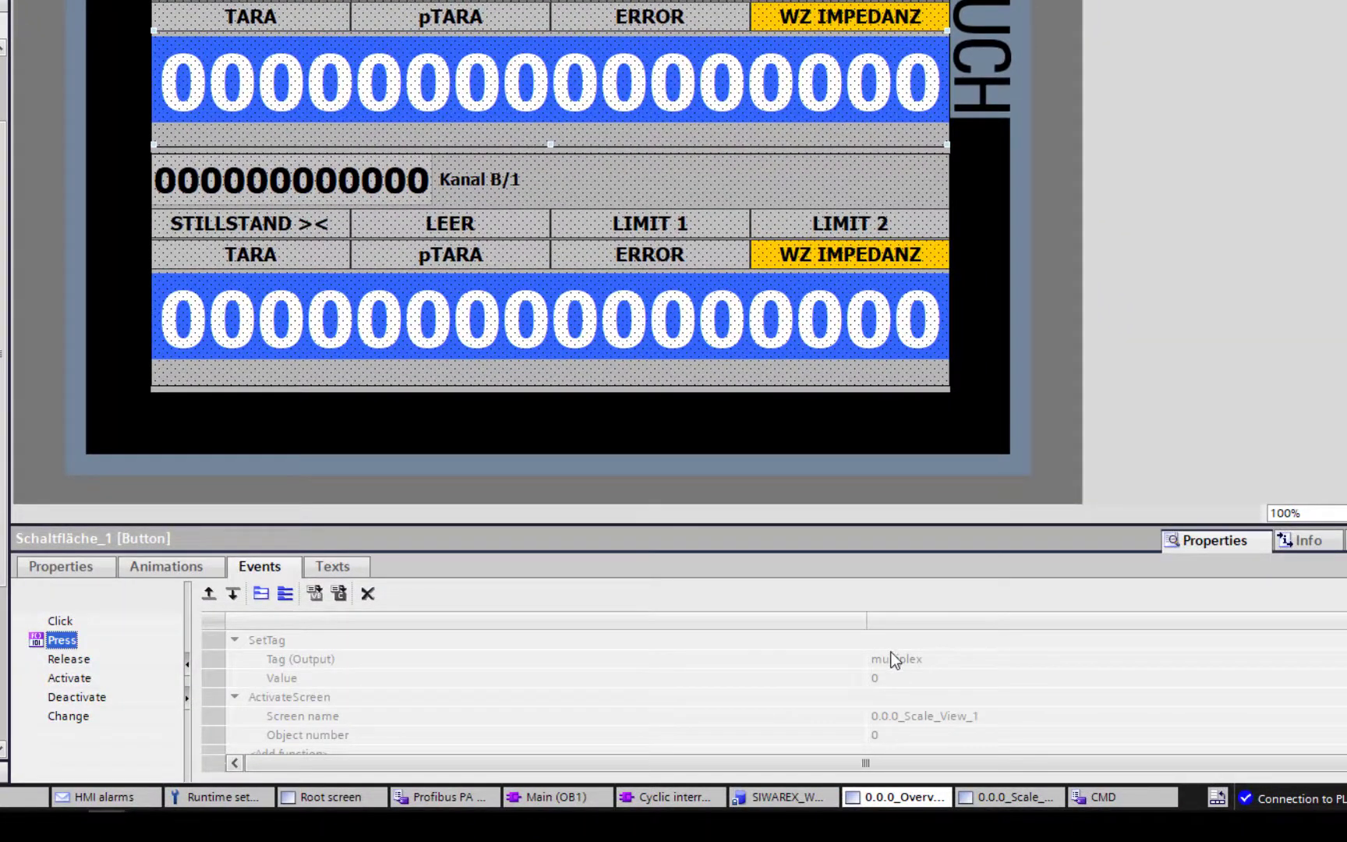
click(702, 286)
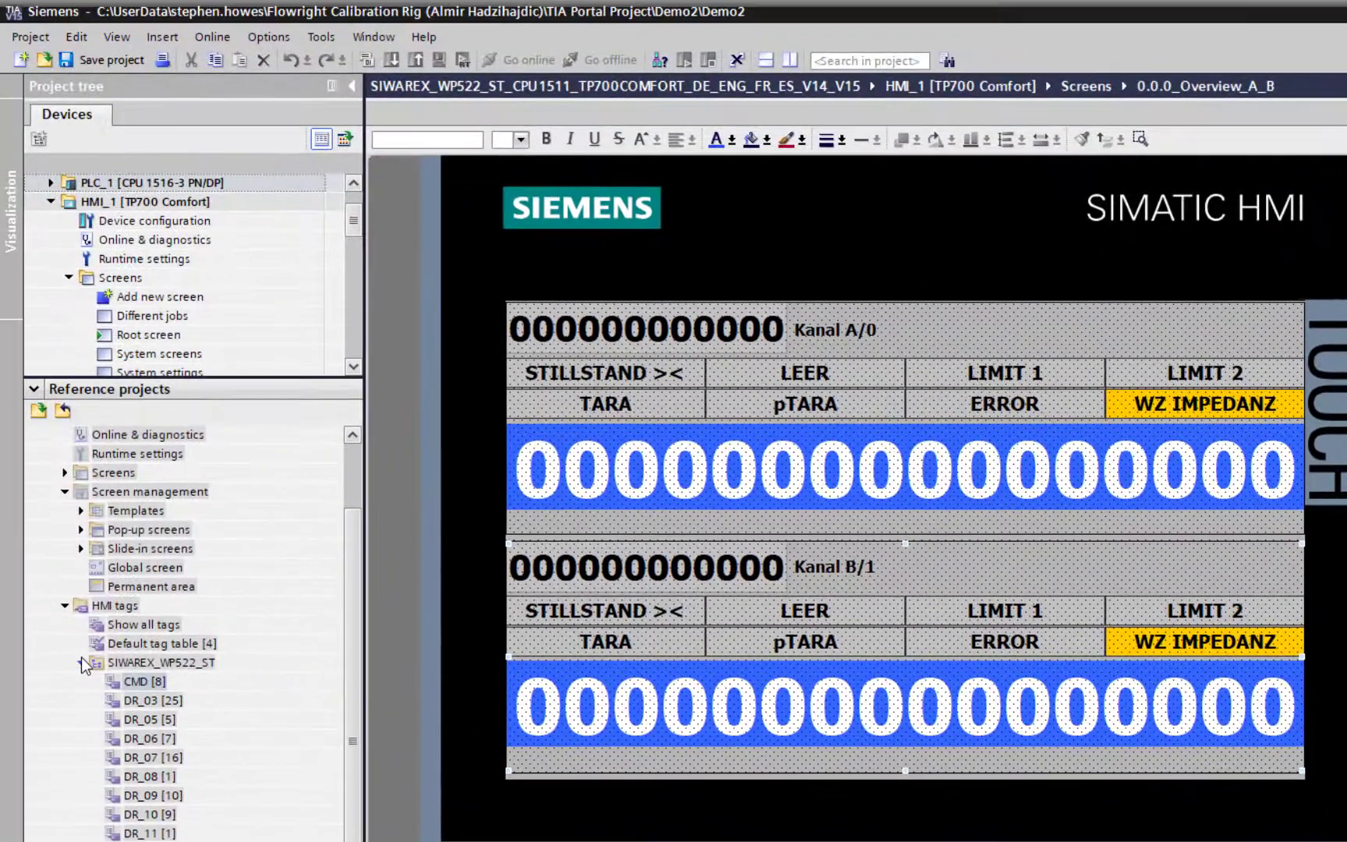
Step: Expand the reference SIWAREX_WP522_ST tag folder and select CH_A
click(81, 662)
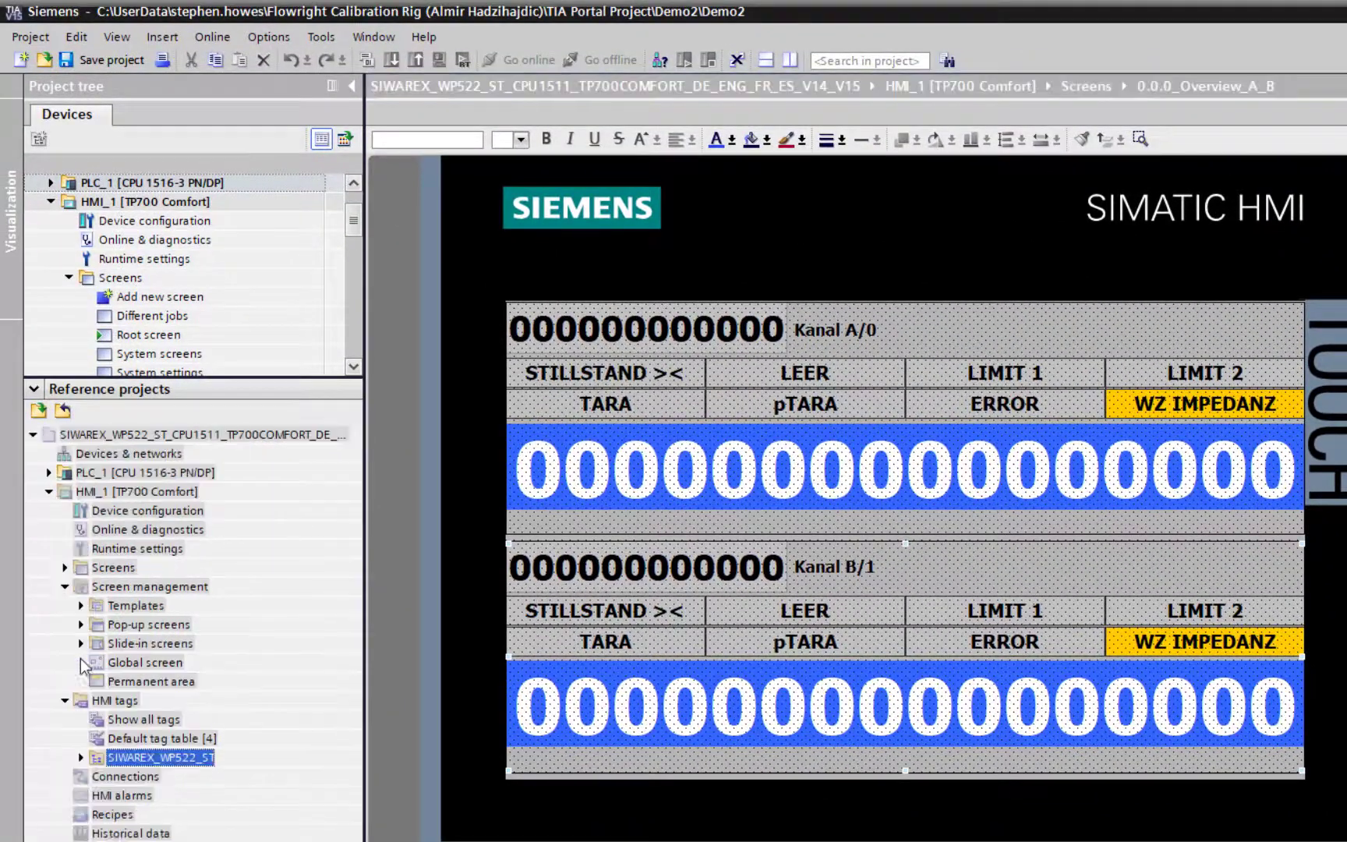
click(81, 757)
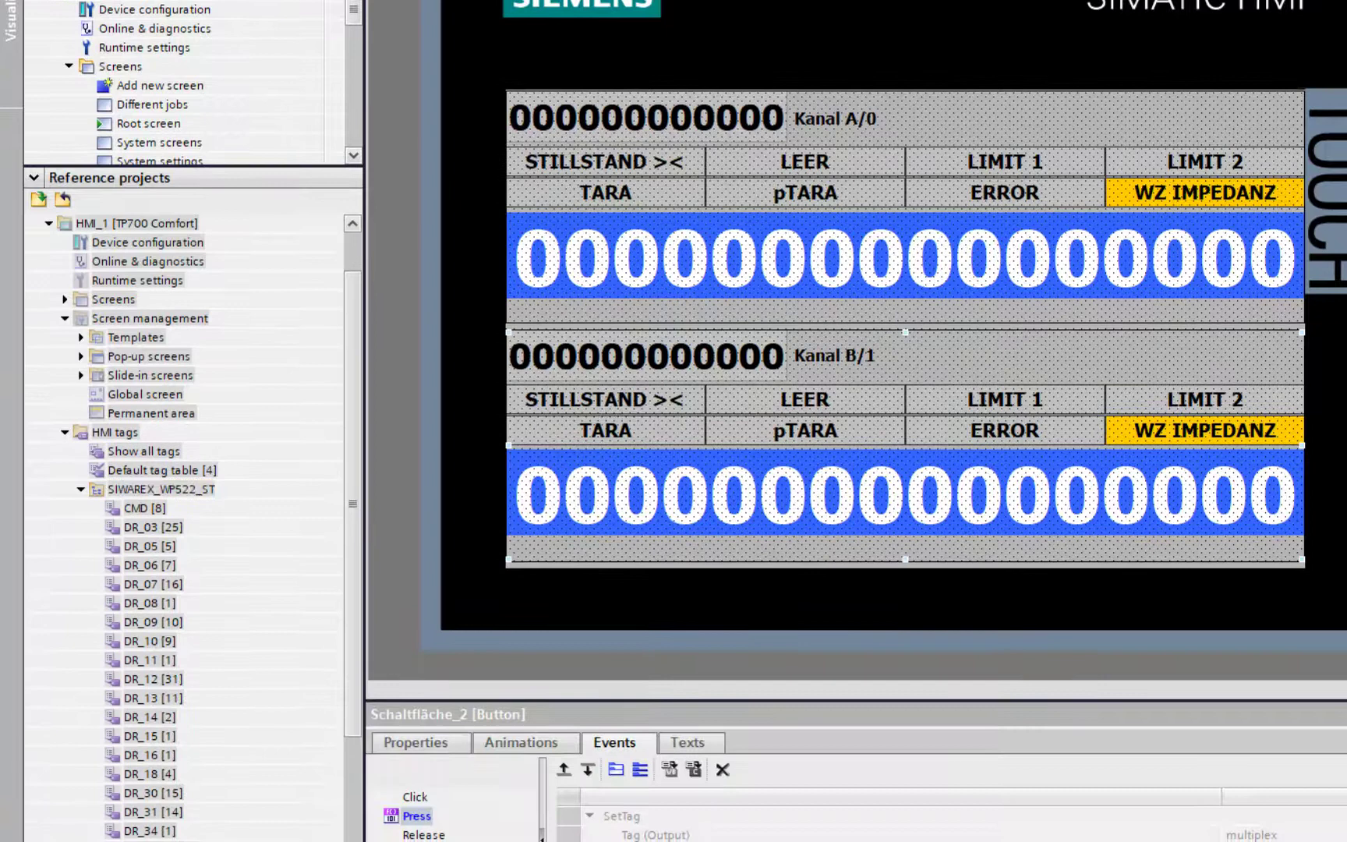
scroll(352, 702, down, 2)
click(131, 773)
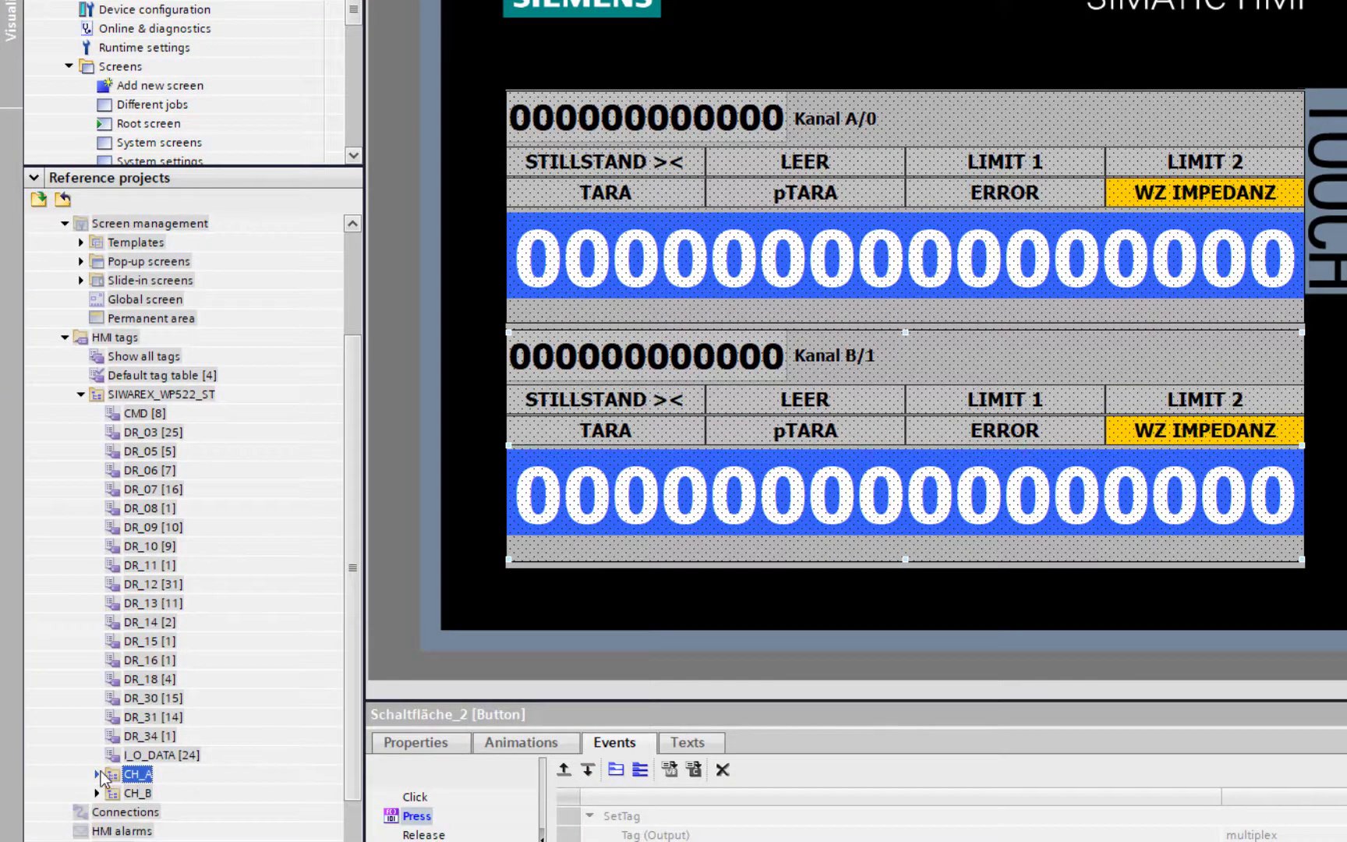
Step: Compare the CH_A tag table DR_03_A with DR_09, then collapse CH_A and SIWAREX_WP522_ST
click(97, 774)
scroll(331, 737, down, 2)
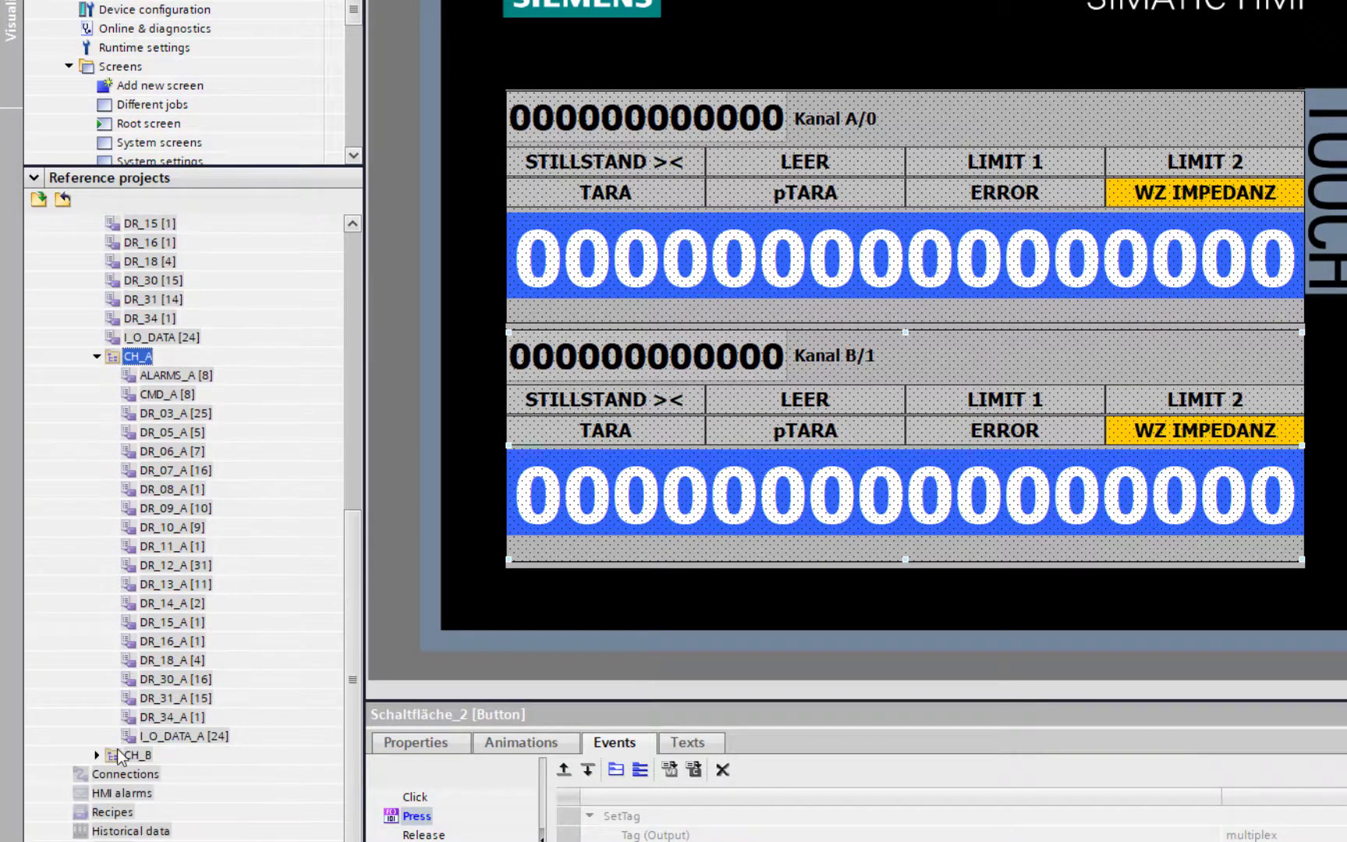
scroll(349, 601, up, 5)
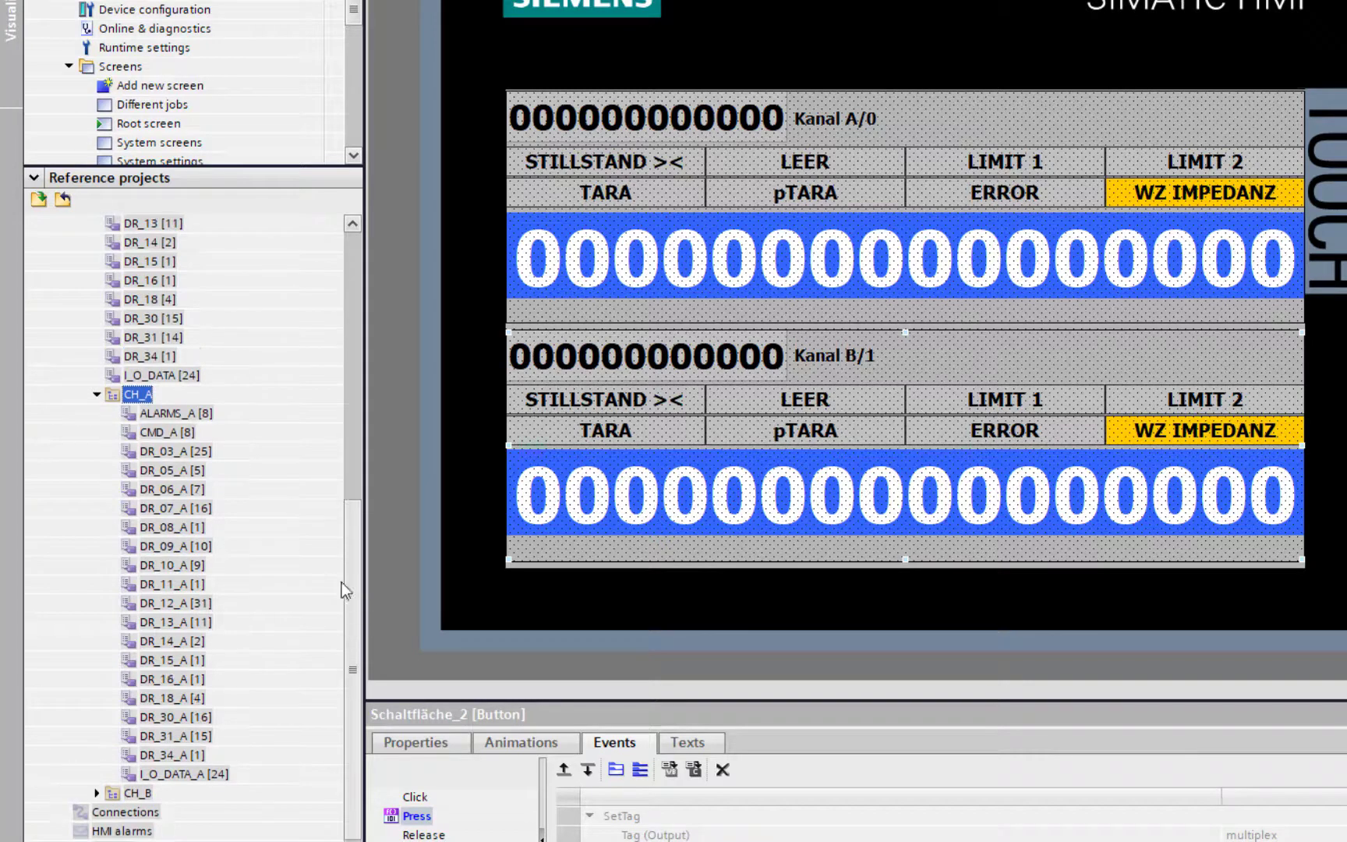
click(173, 356)
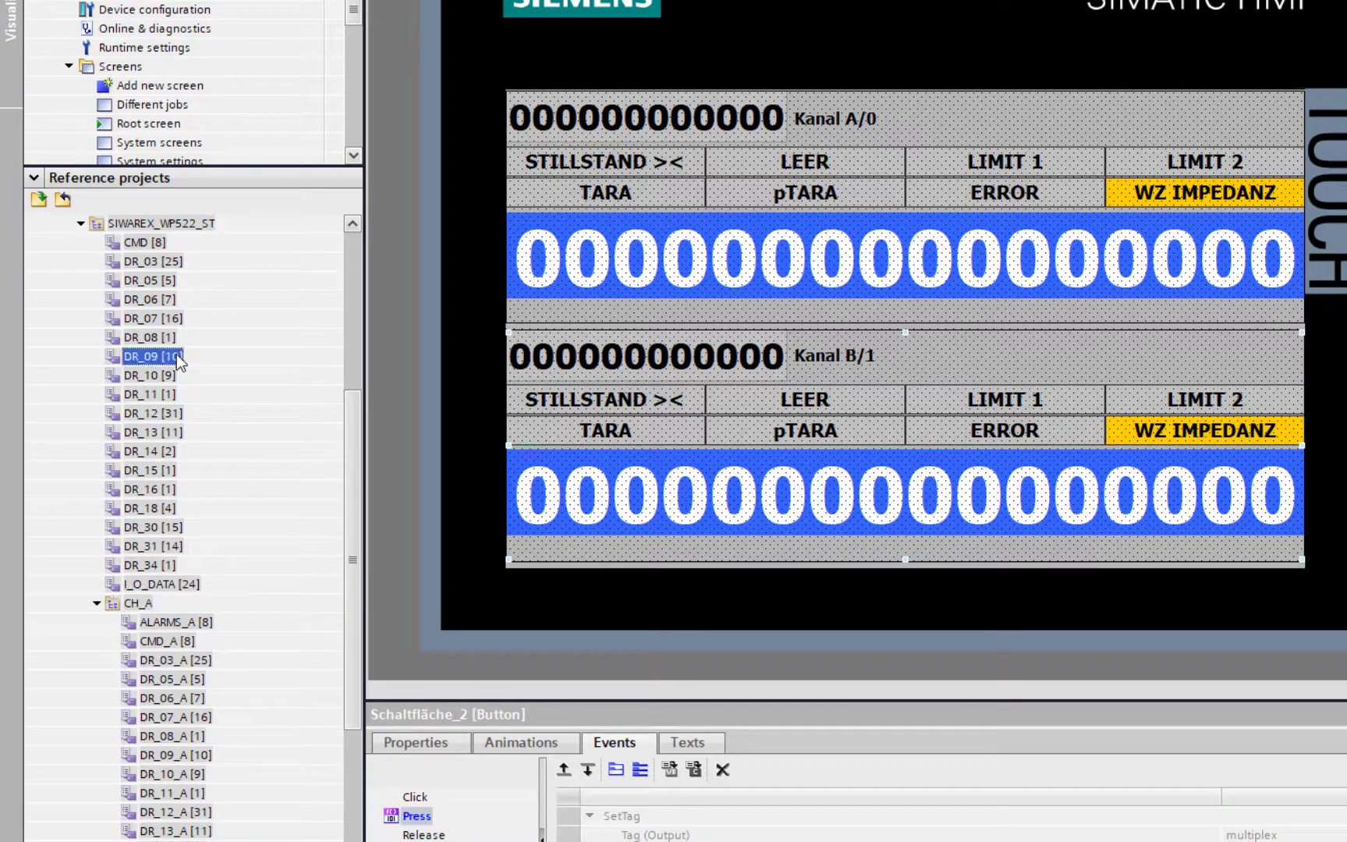
click(136, 660)
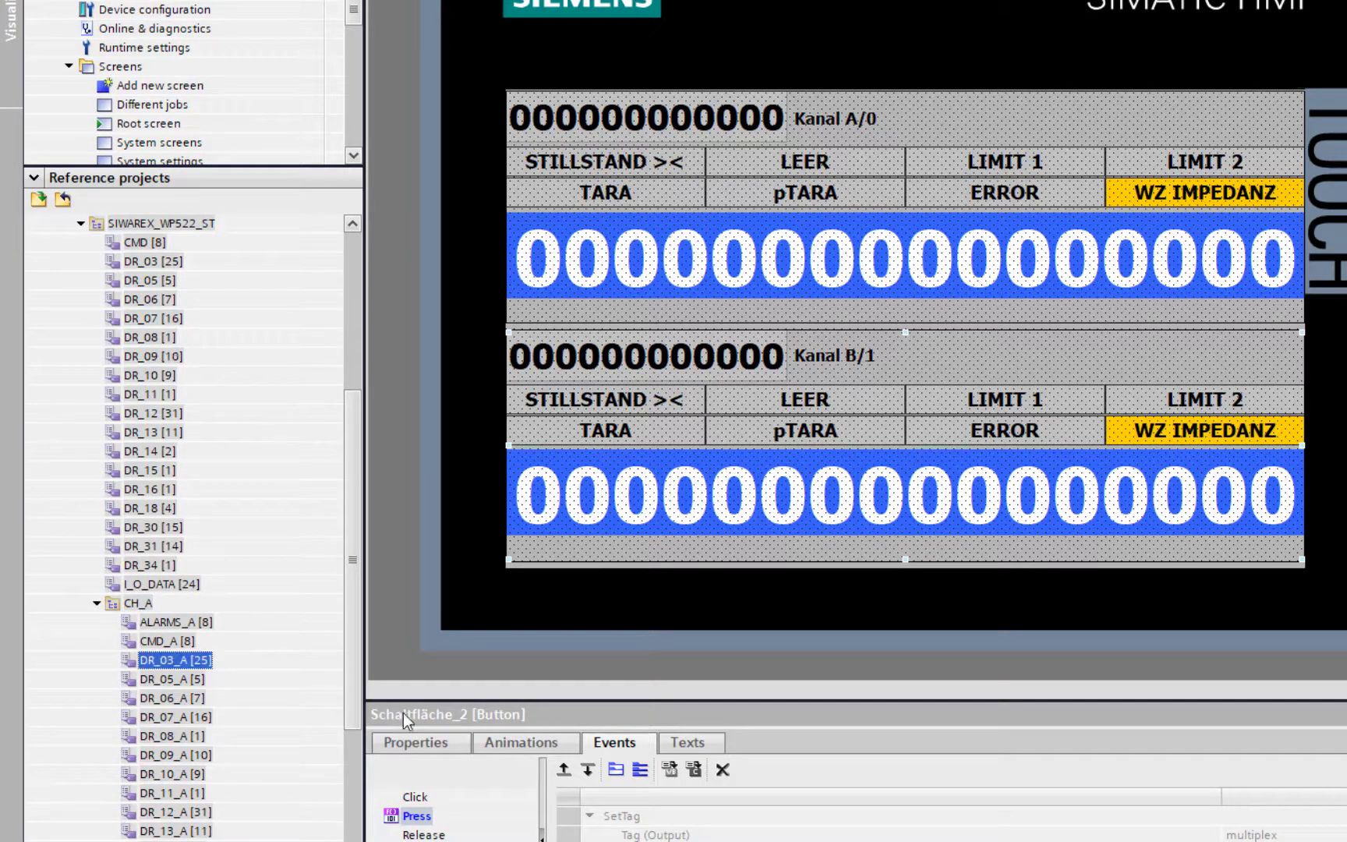
click(96, 604)
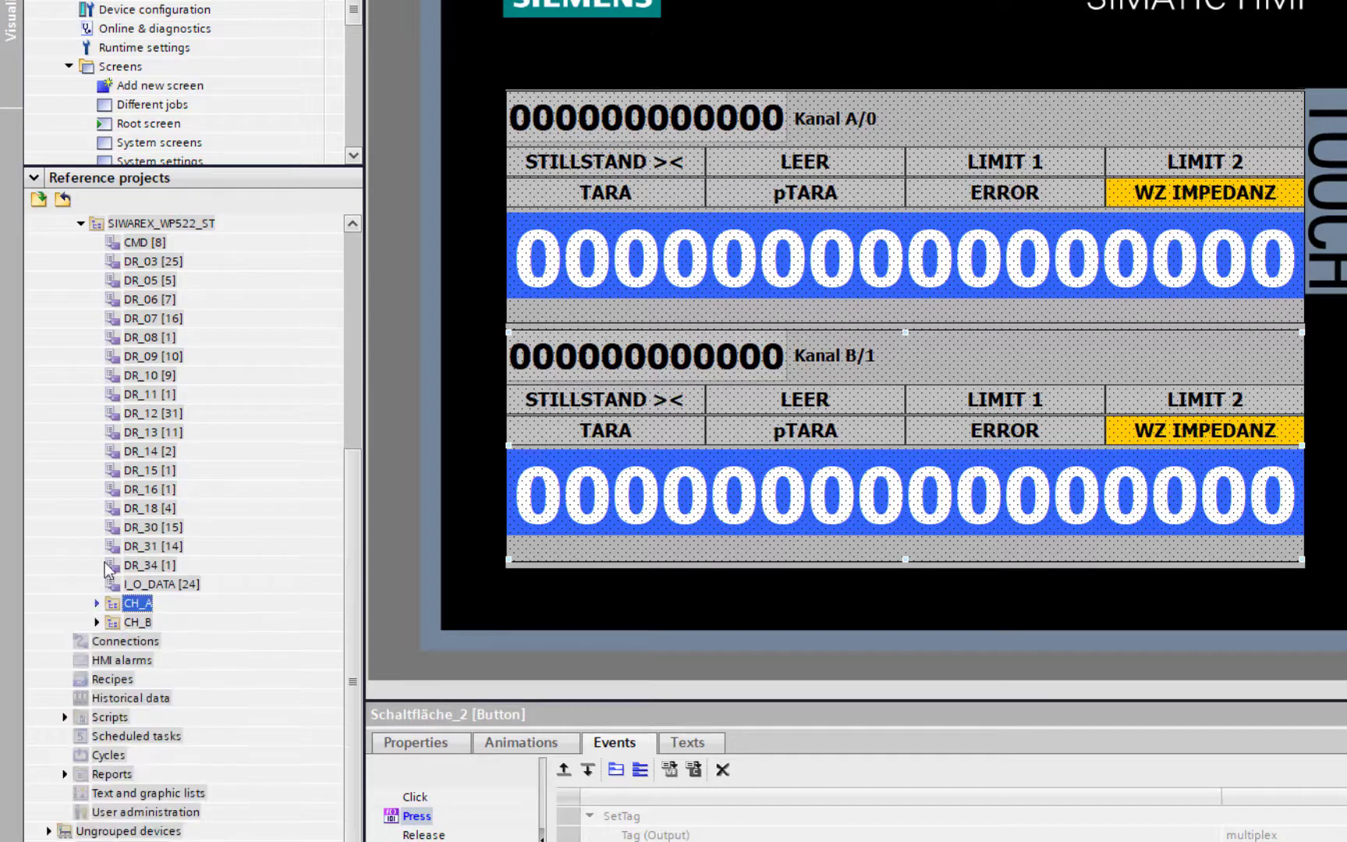
click(82, 225)
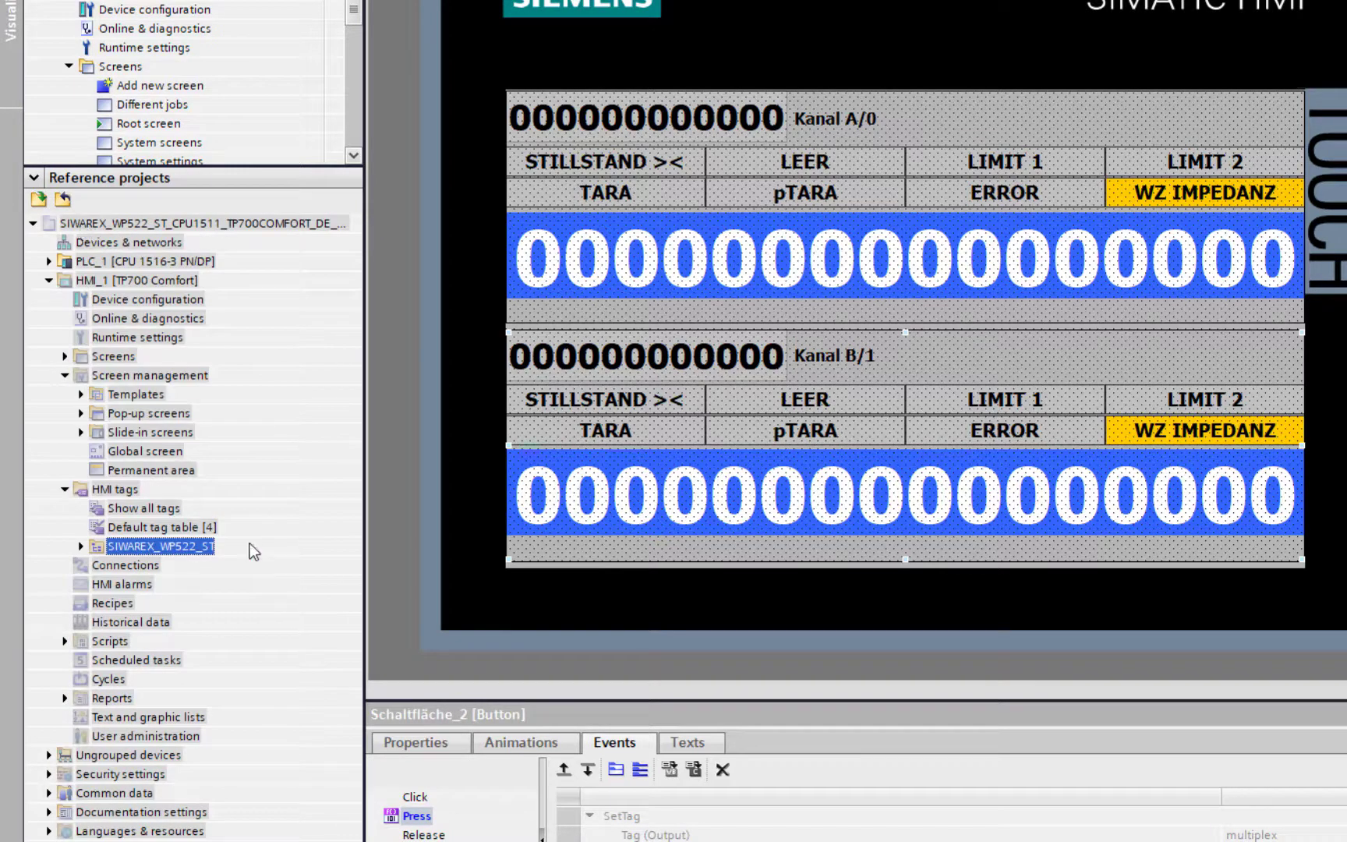
Step: Inspect the reference project's VB scripts, collapse them, and select HMI alarms
click(64, 640)
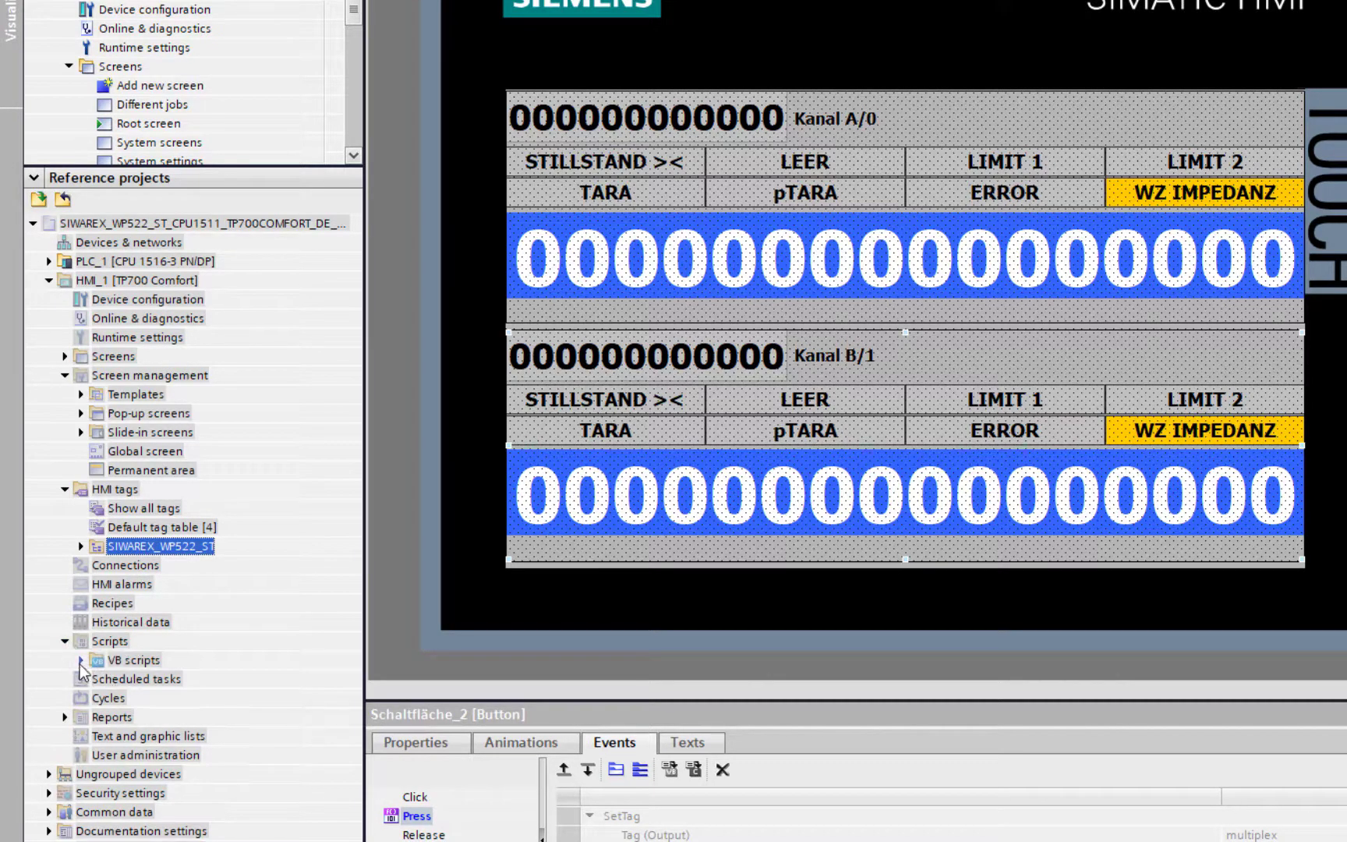
click(81, 659)
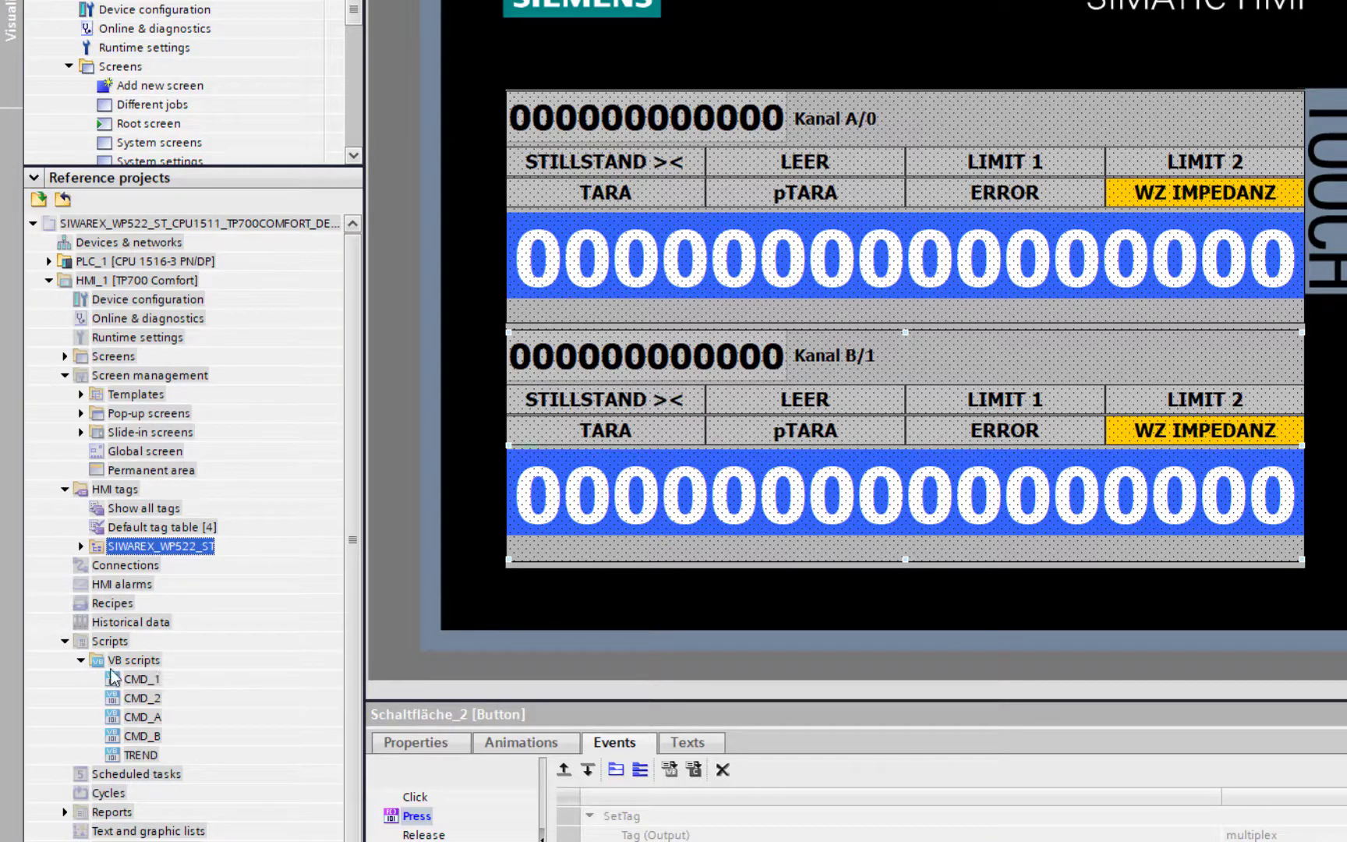
click(81, 662)
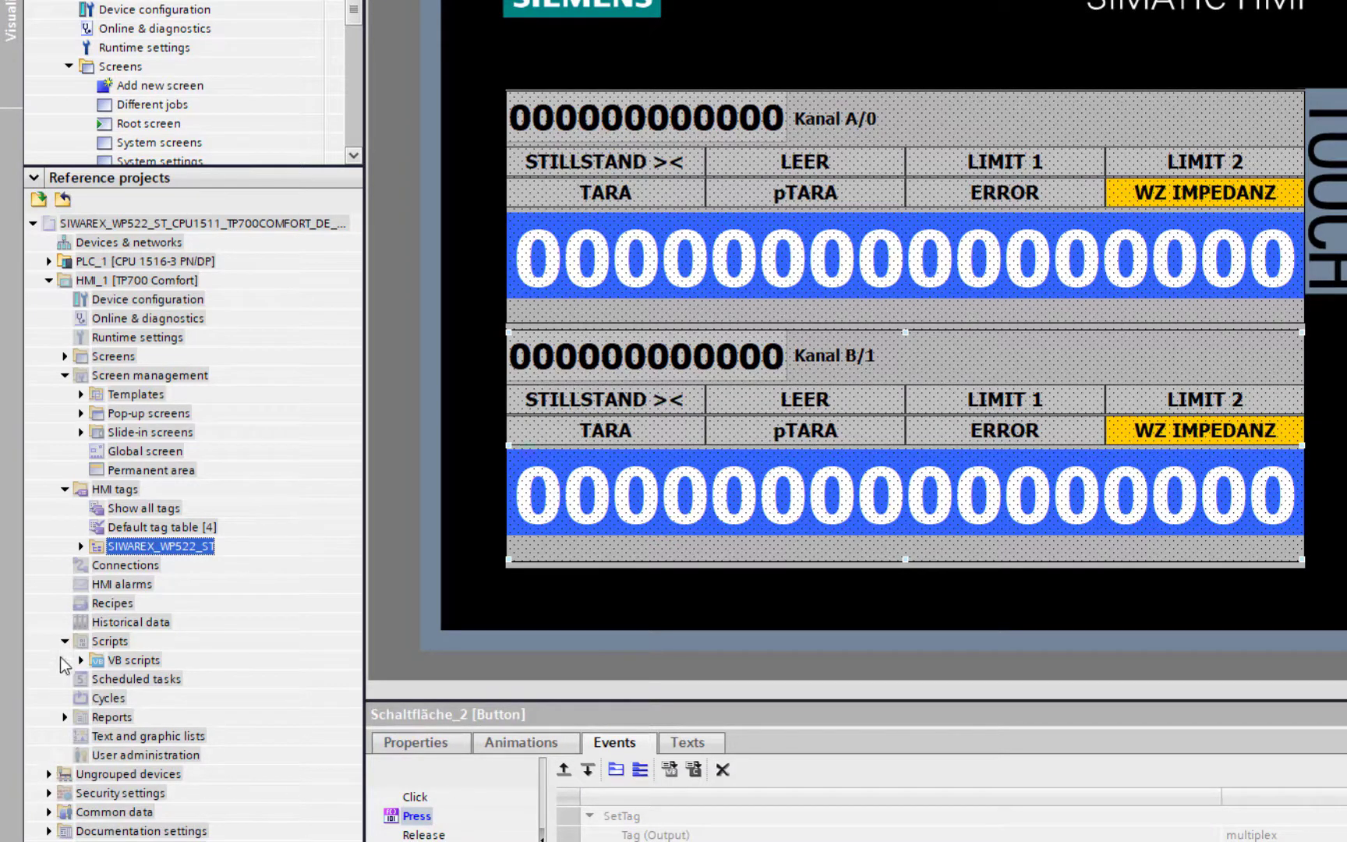
click(101, 584)
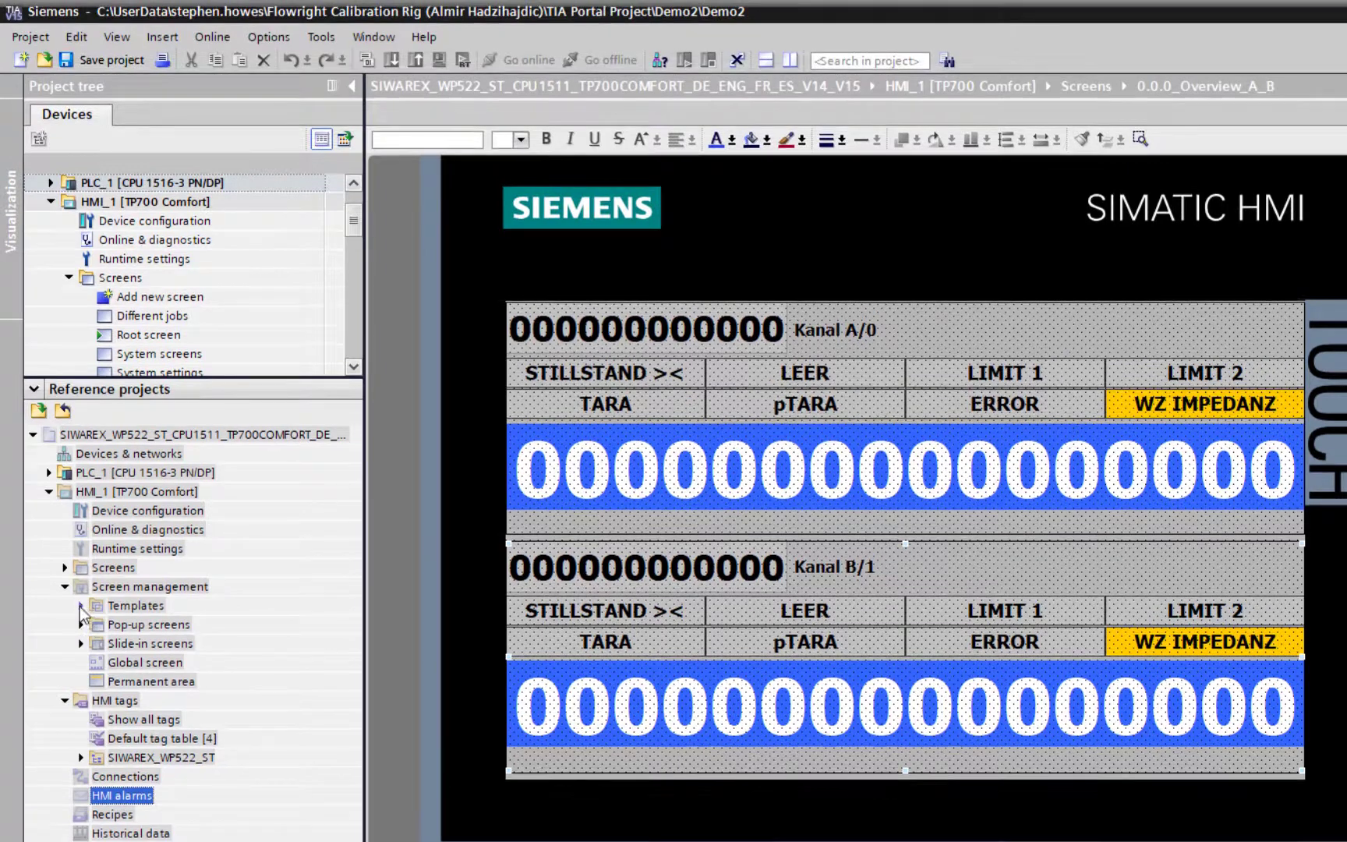
Step: Copy Template_1, Template_2_Scale_View and Vorlage_1 into Demo2's Screen management > Templates folder
click(80, 606)
click(80, 606)
click(133, 608)
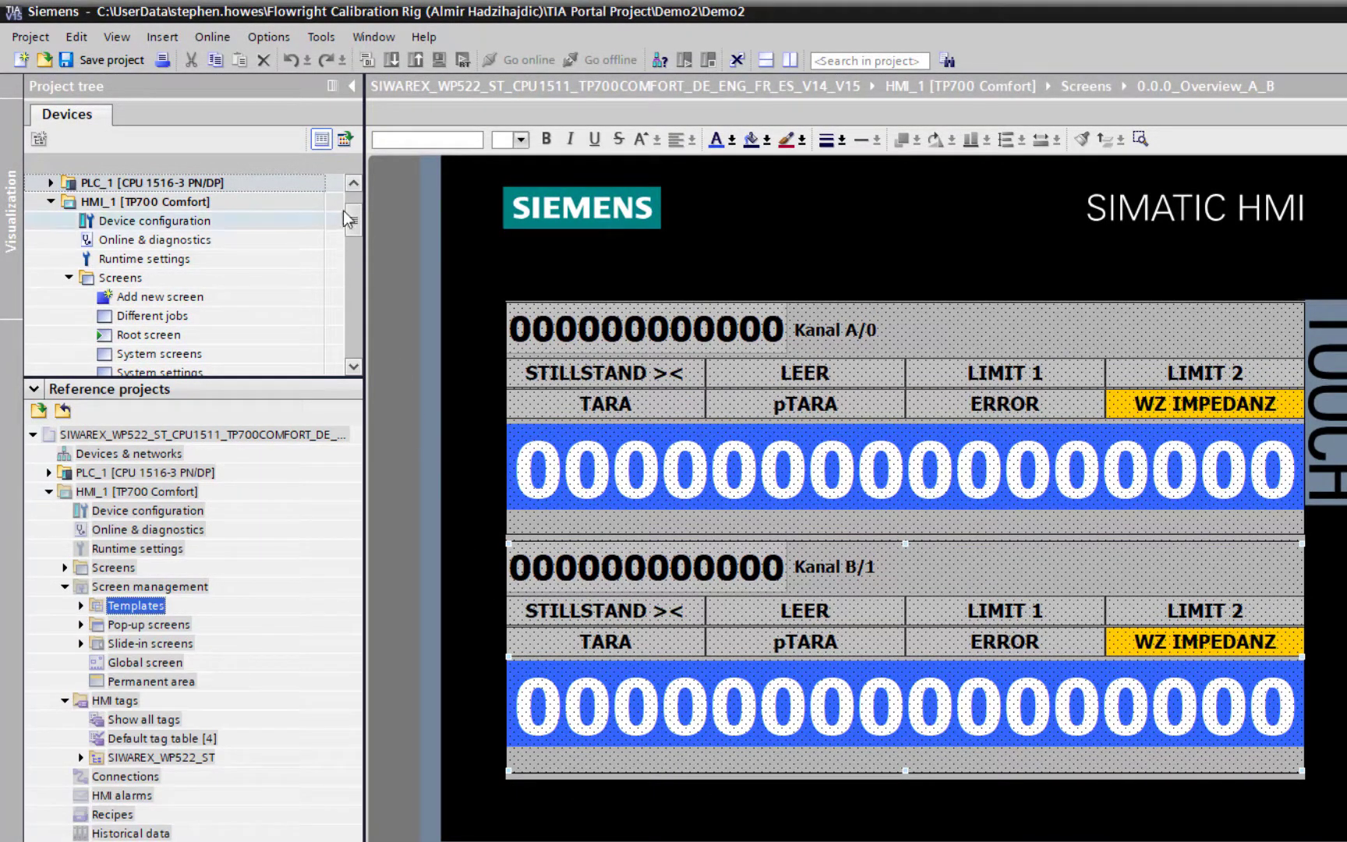
scroll(361, 222, down, 1)
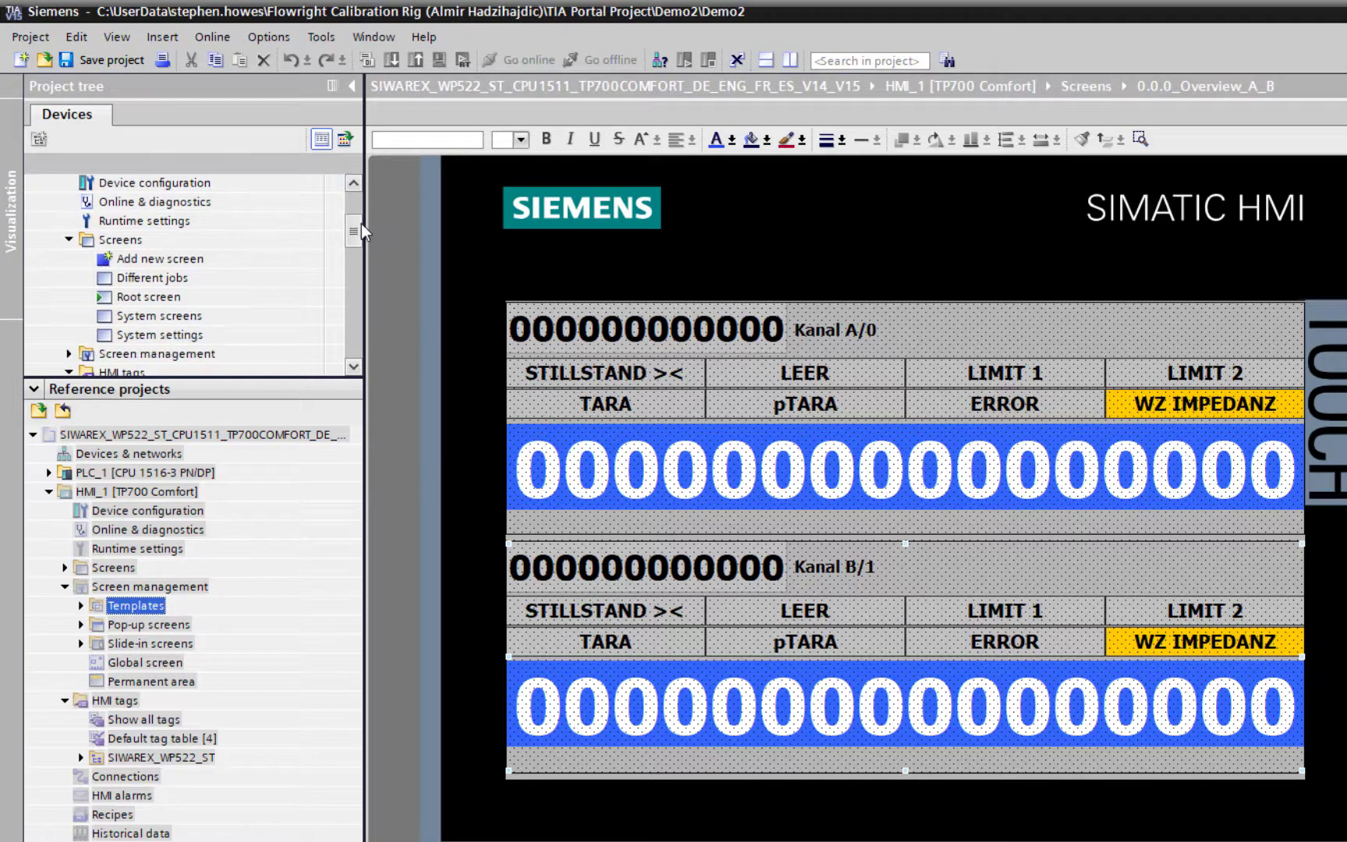
drag(325, 377, 337, 623)
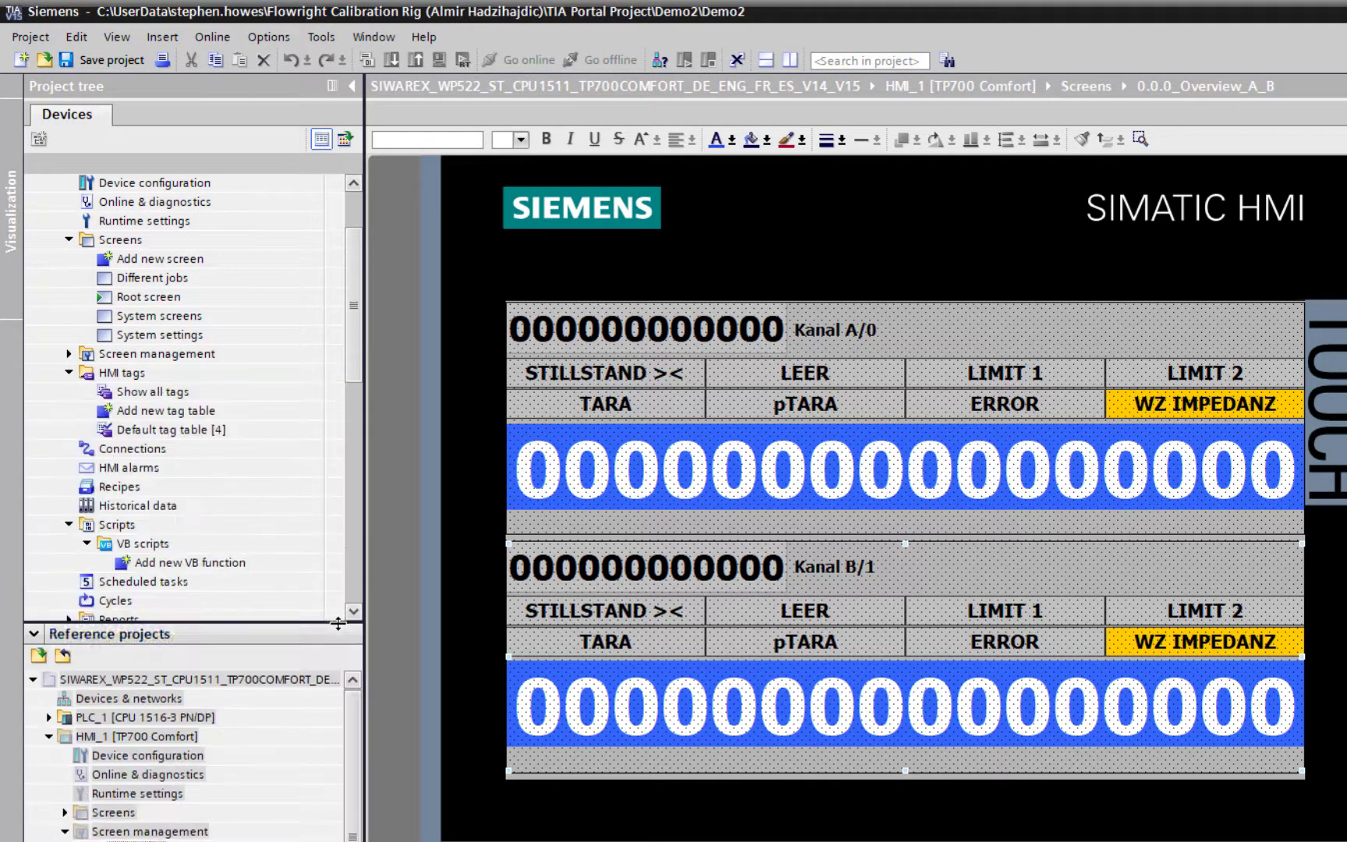
scroll(358, 337, up, 1)
scroll(359, 336, up, 1)
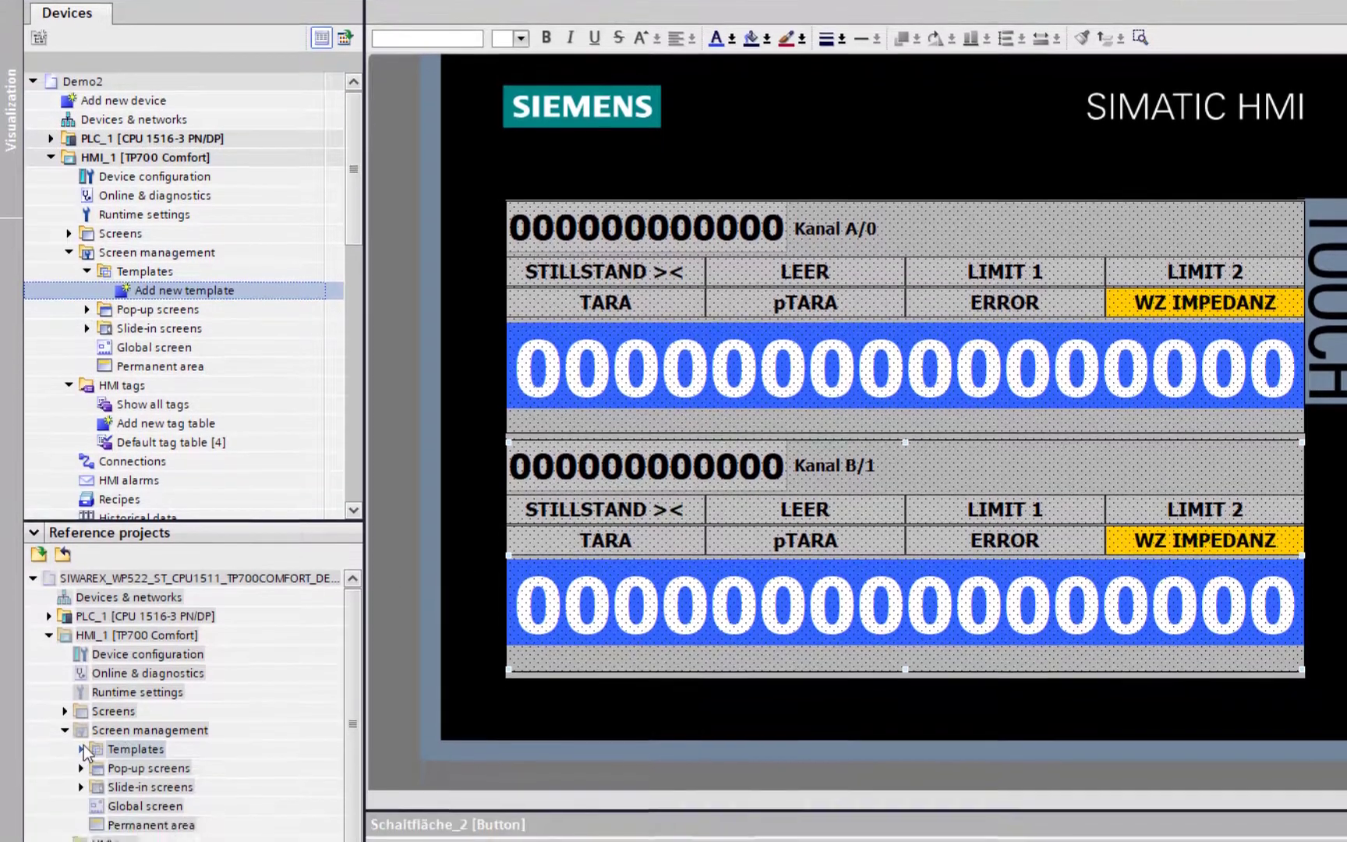
click(81, 807)
shift+click(160, 806)
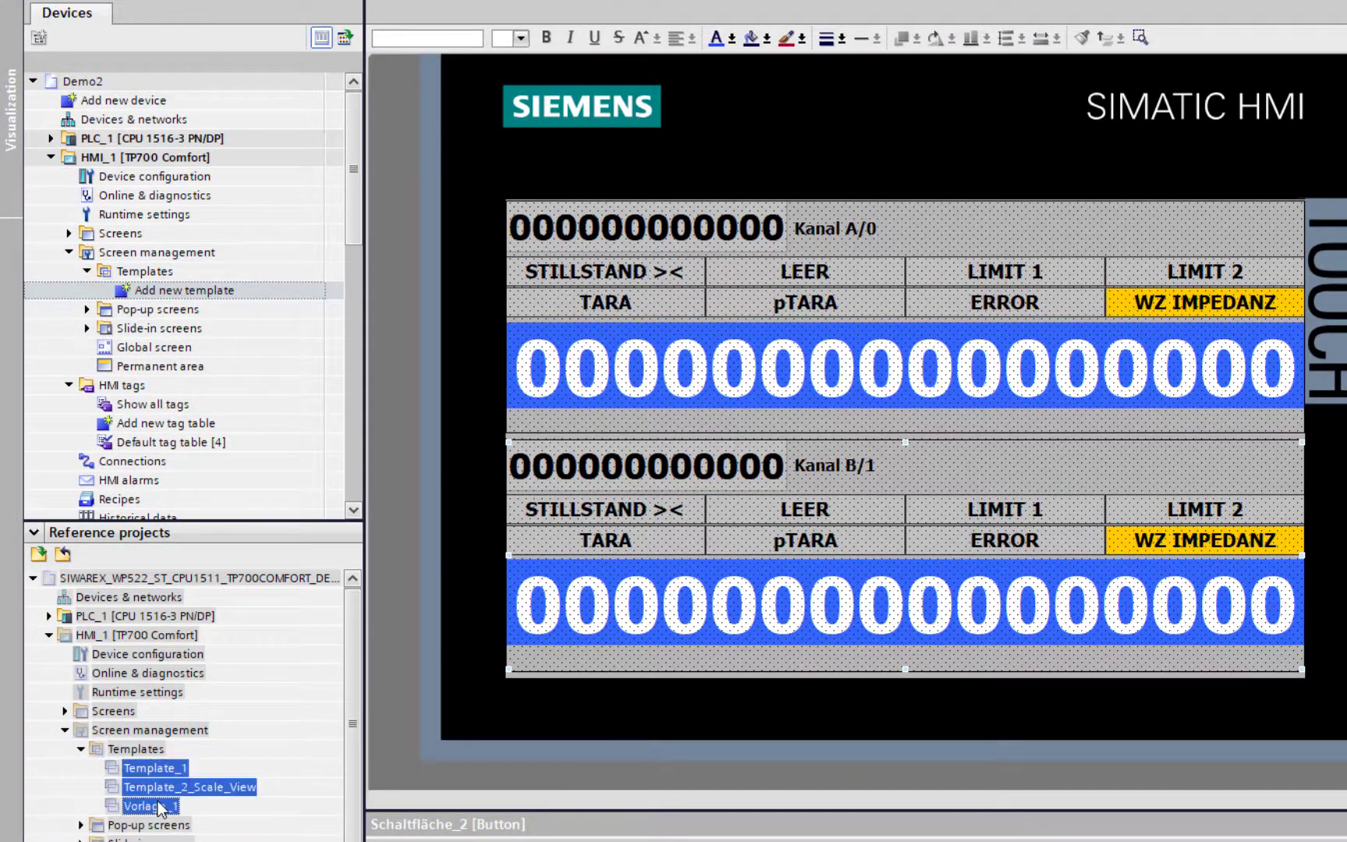
drag(160, 806, 144, 275)
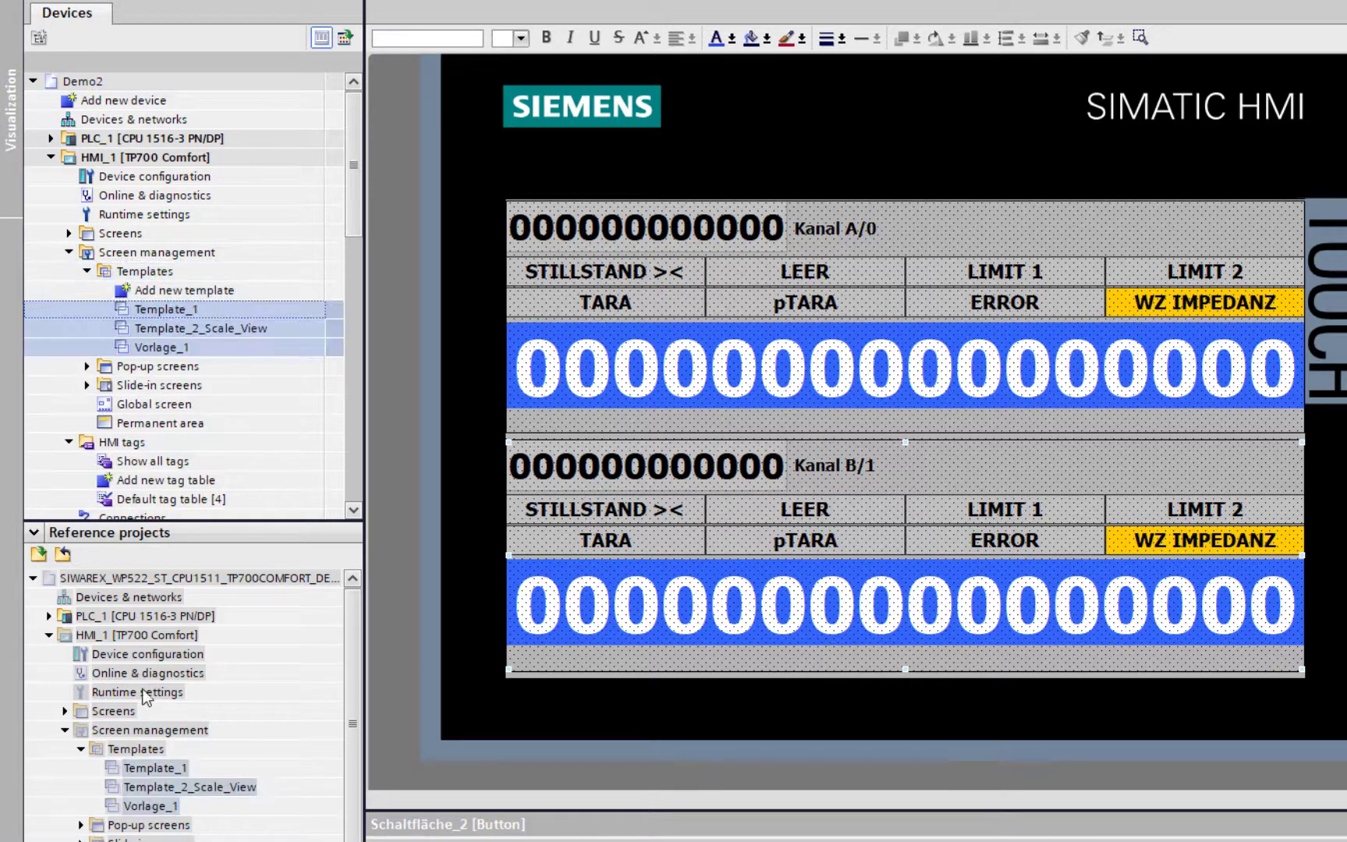
double_click(74, 730)
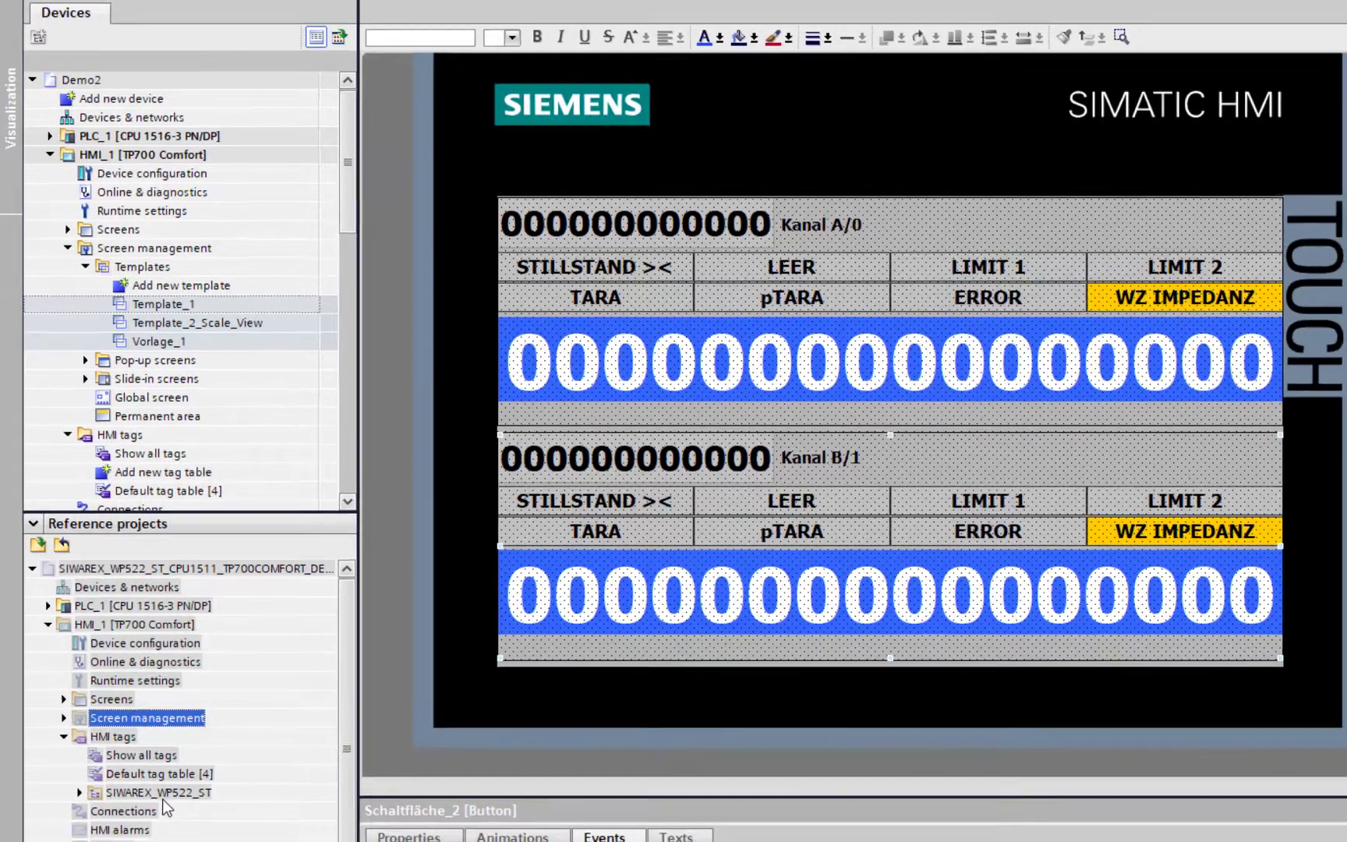
Step: Open the reference Default tag table to inspect its multiplex tag, then close it
click(161, 788)
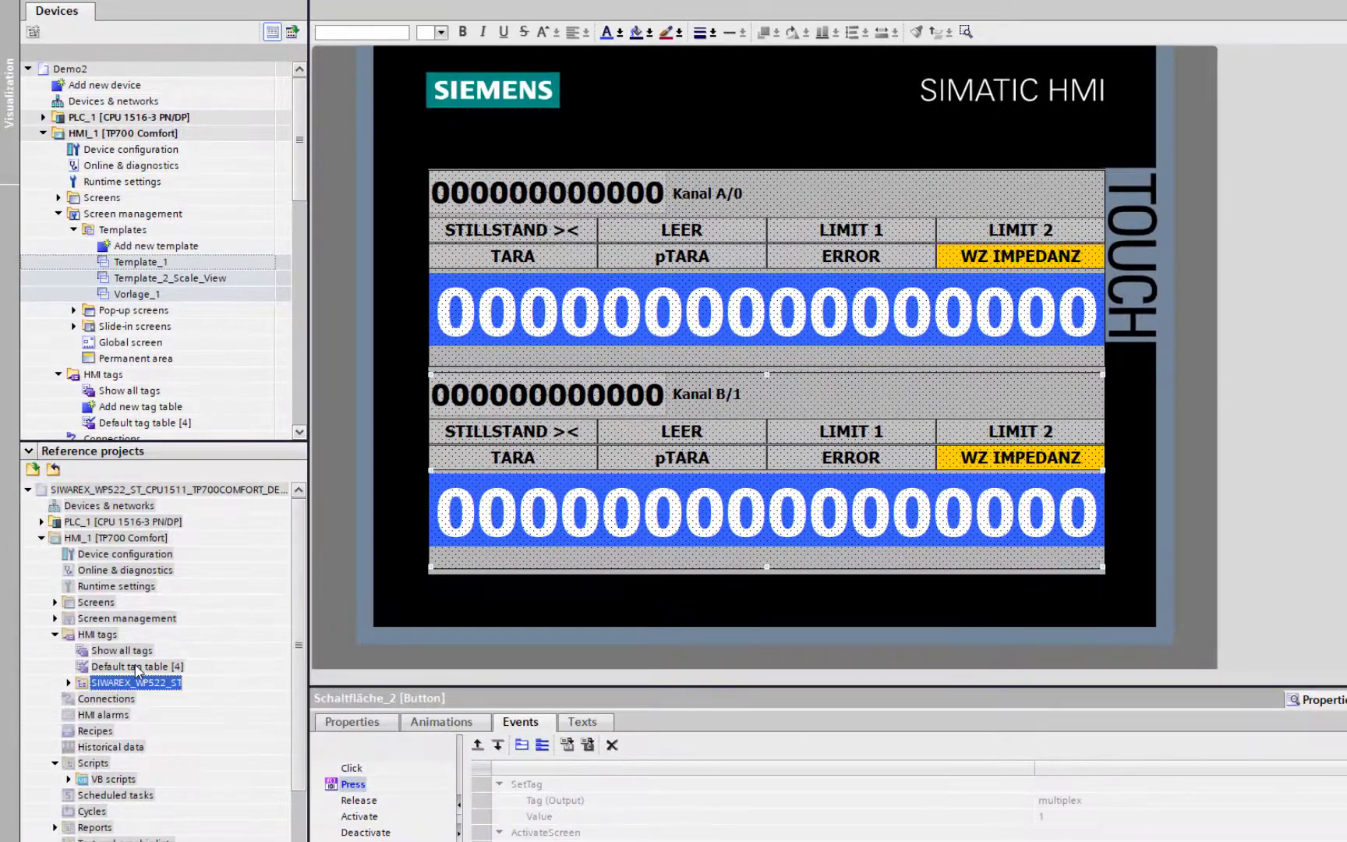
double_click(138, 667)
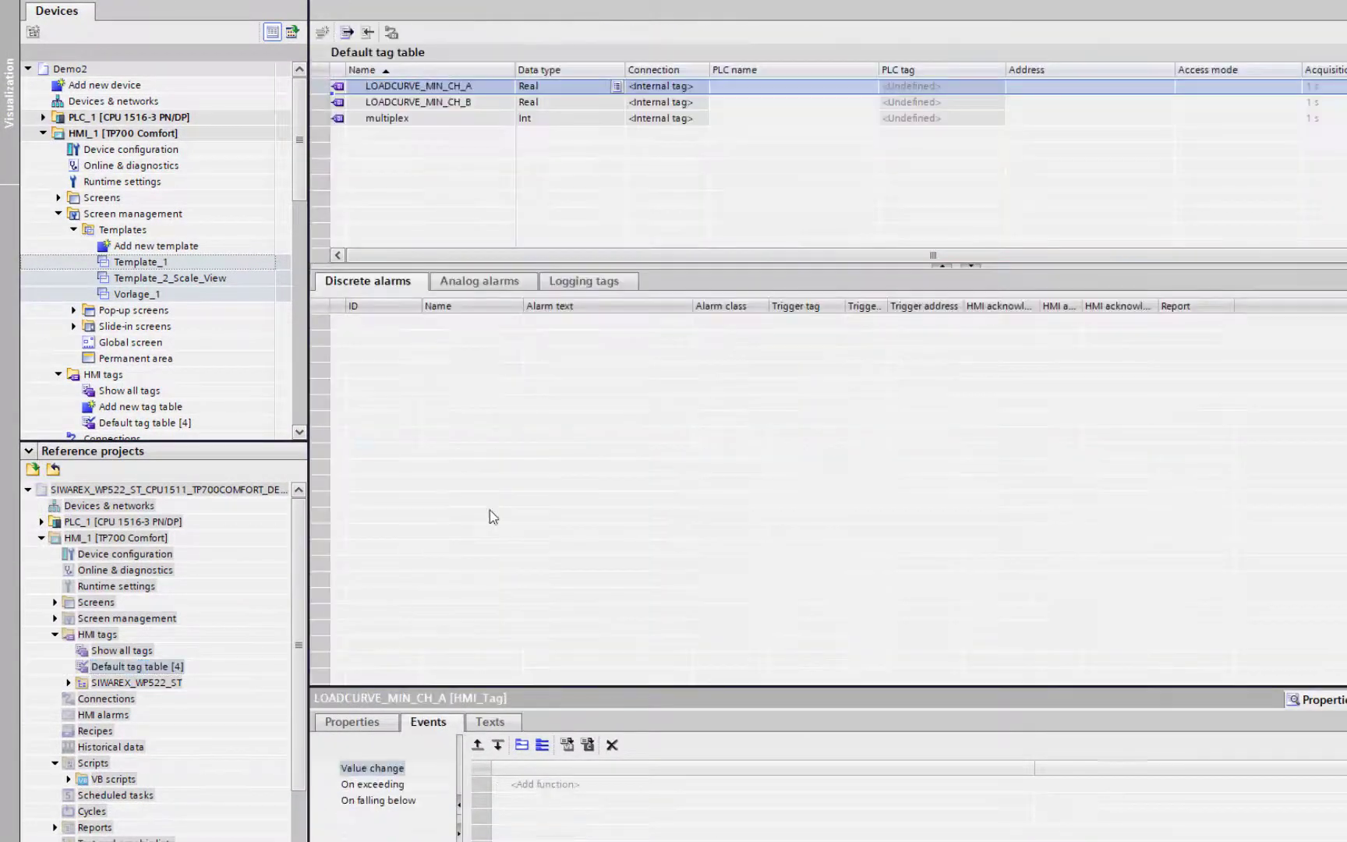
click(392, 122)
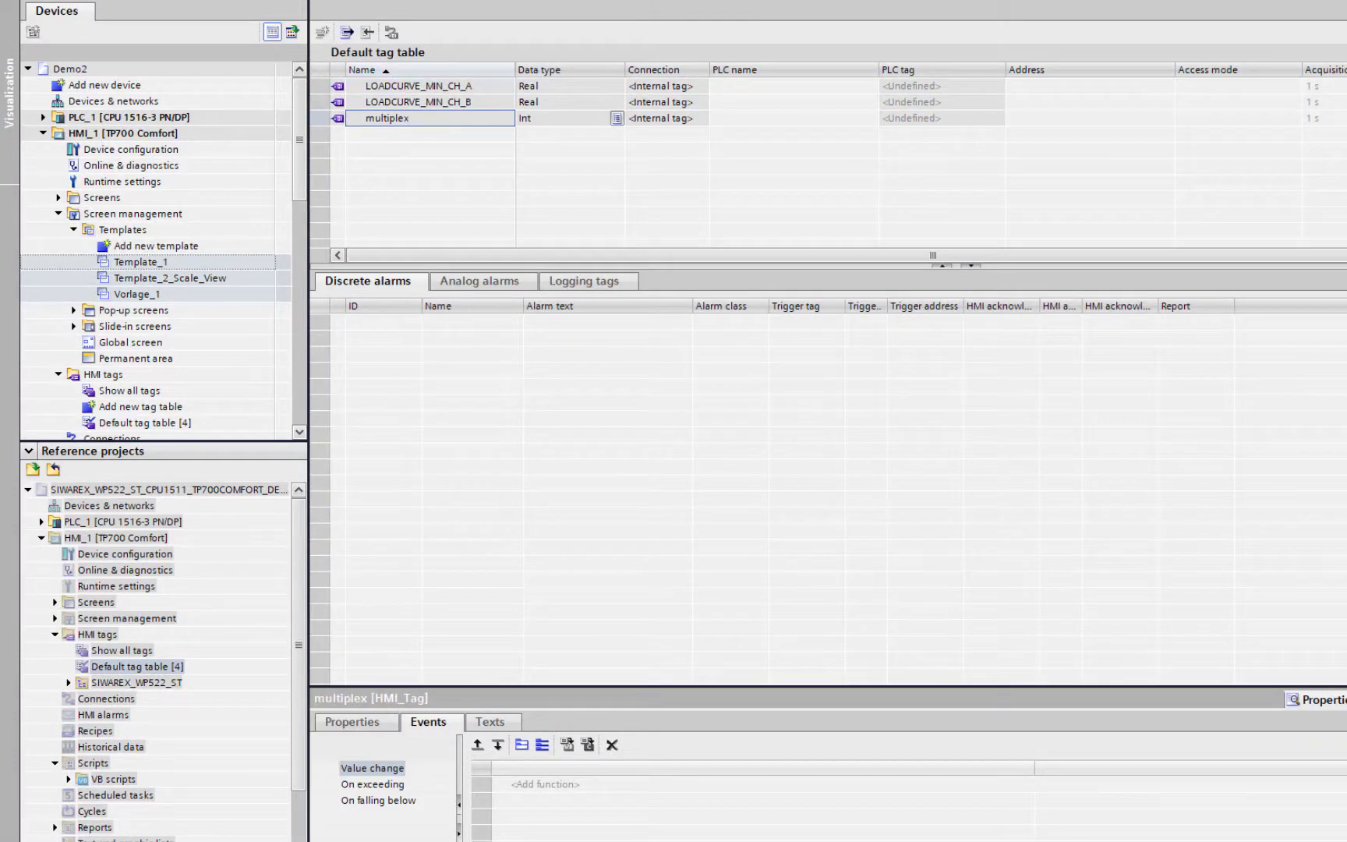
key(ctrl+F4)
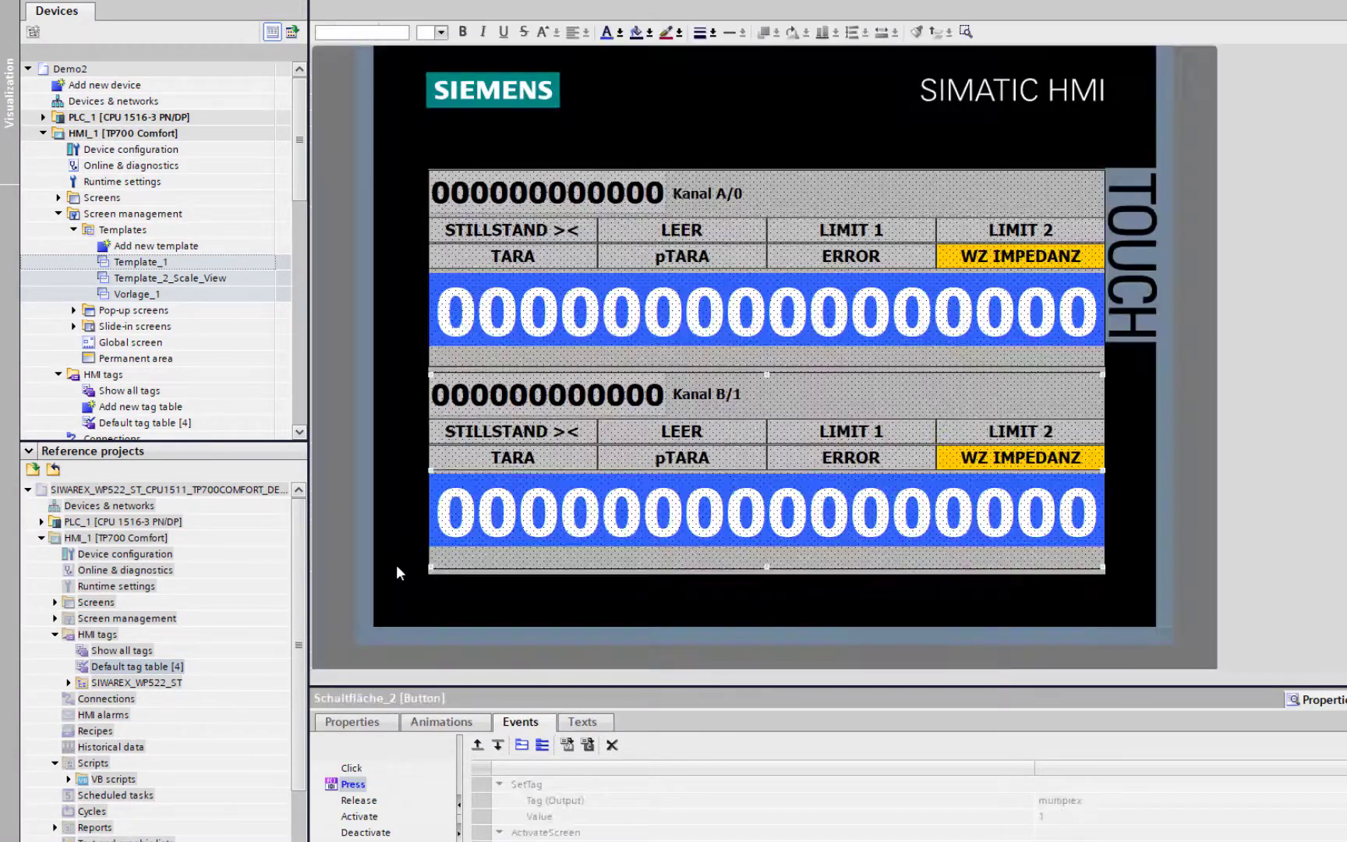
Step: Copy the Default tag table and SIWAREX_WP522_ST tag folder into HMI_1's HMI tags
click(117, 668)
shift+click(113, 683)
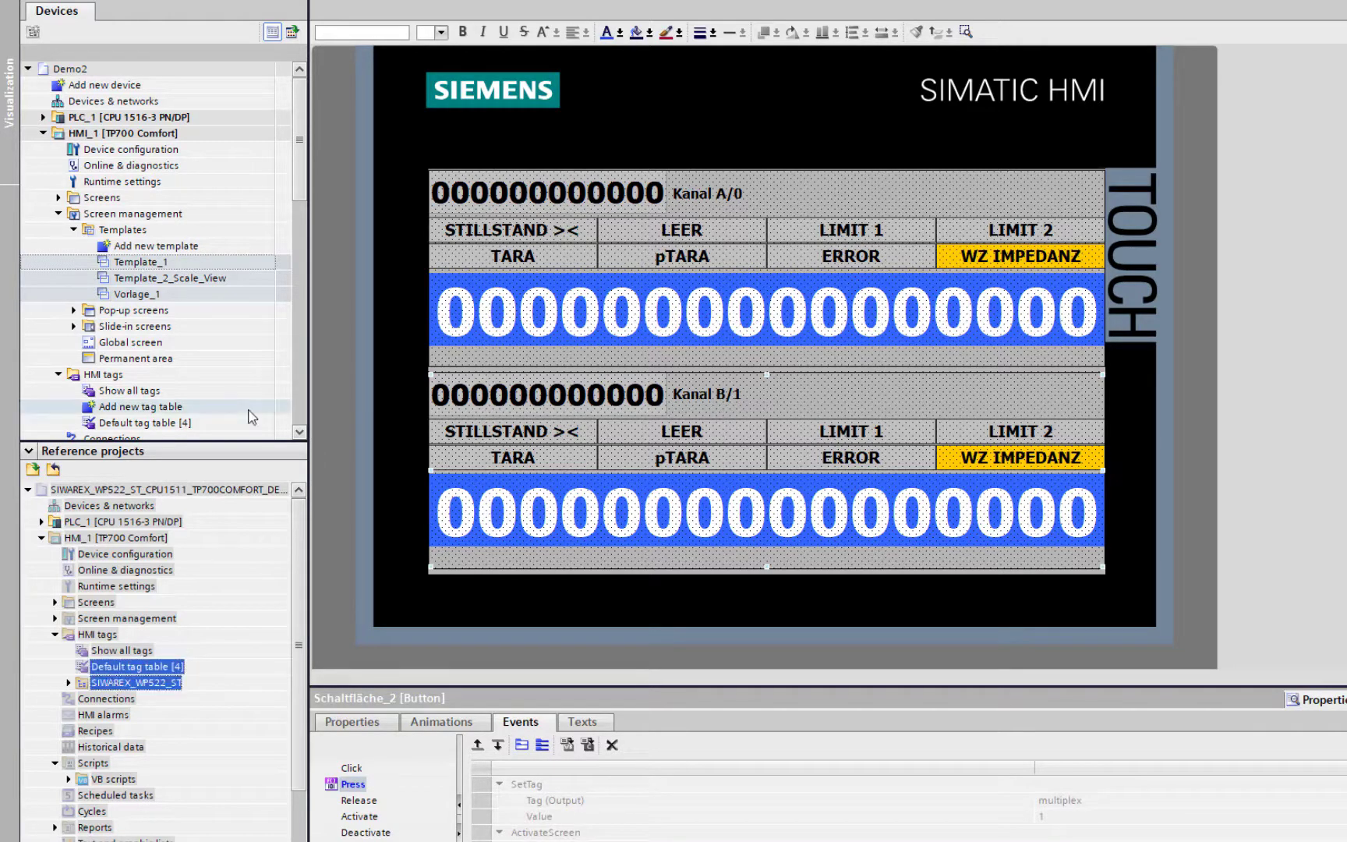
click(59, 214)
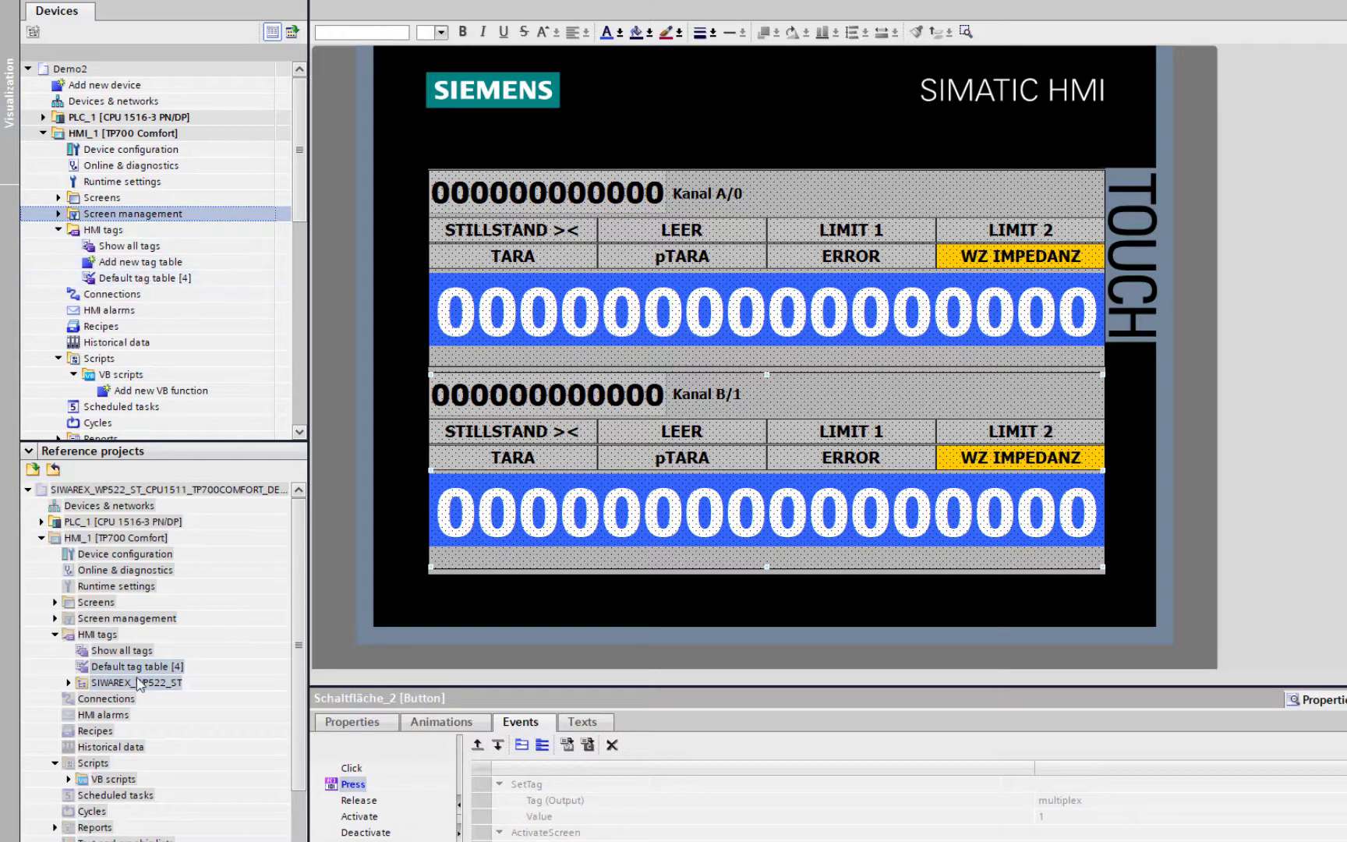
drag(116, 670, 94, 230)
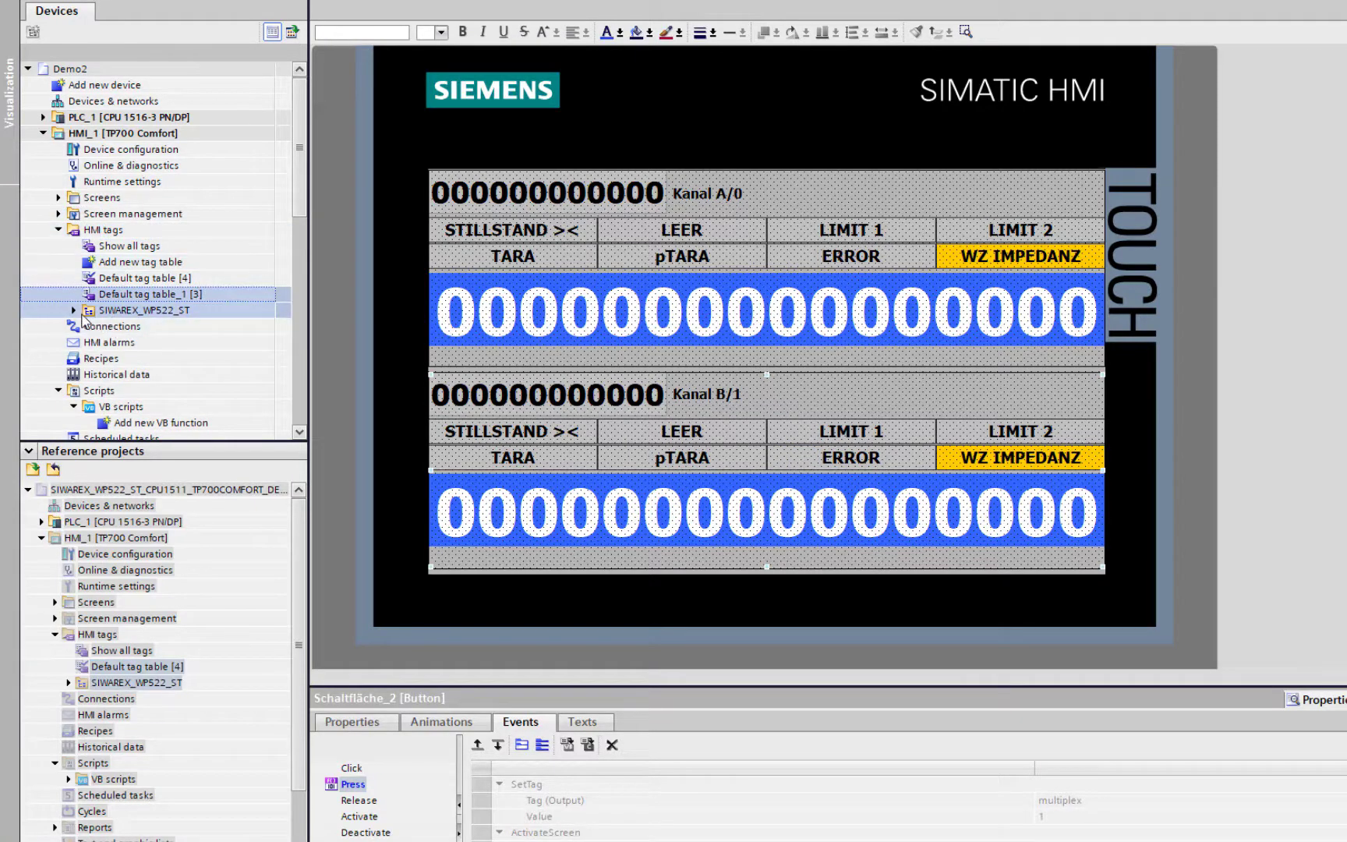
Step: Copy the five reference VB scripts, CMD_1 through TREND, into HMI_1's VB scripts folder
click(74, 310)
click(75, 310)
click(69, 779)
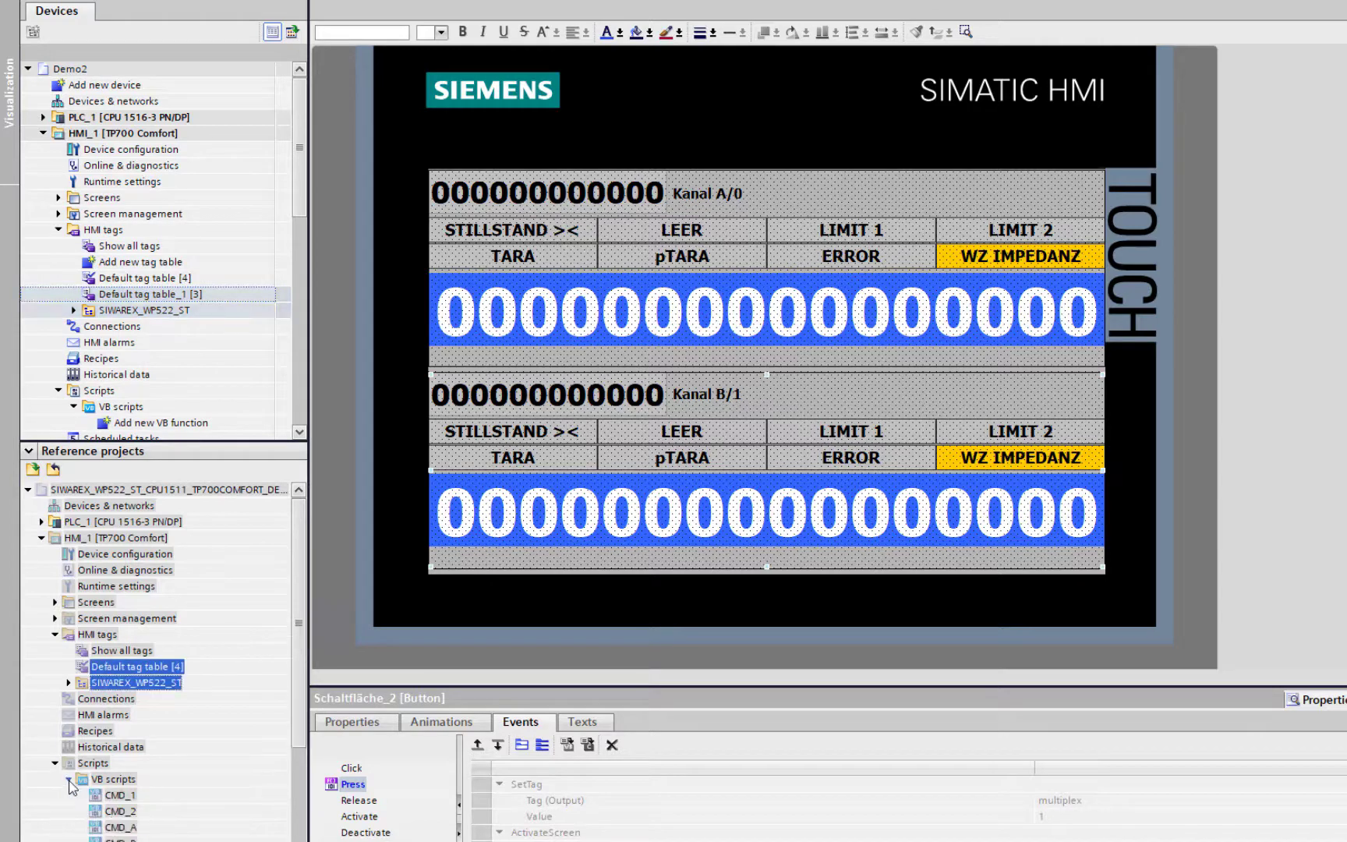
click(125, 795)
scroll(129, 799, down, 3)
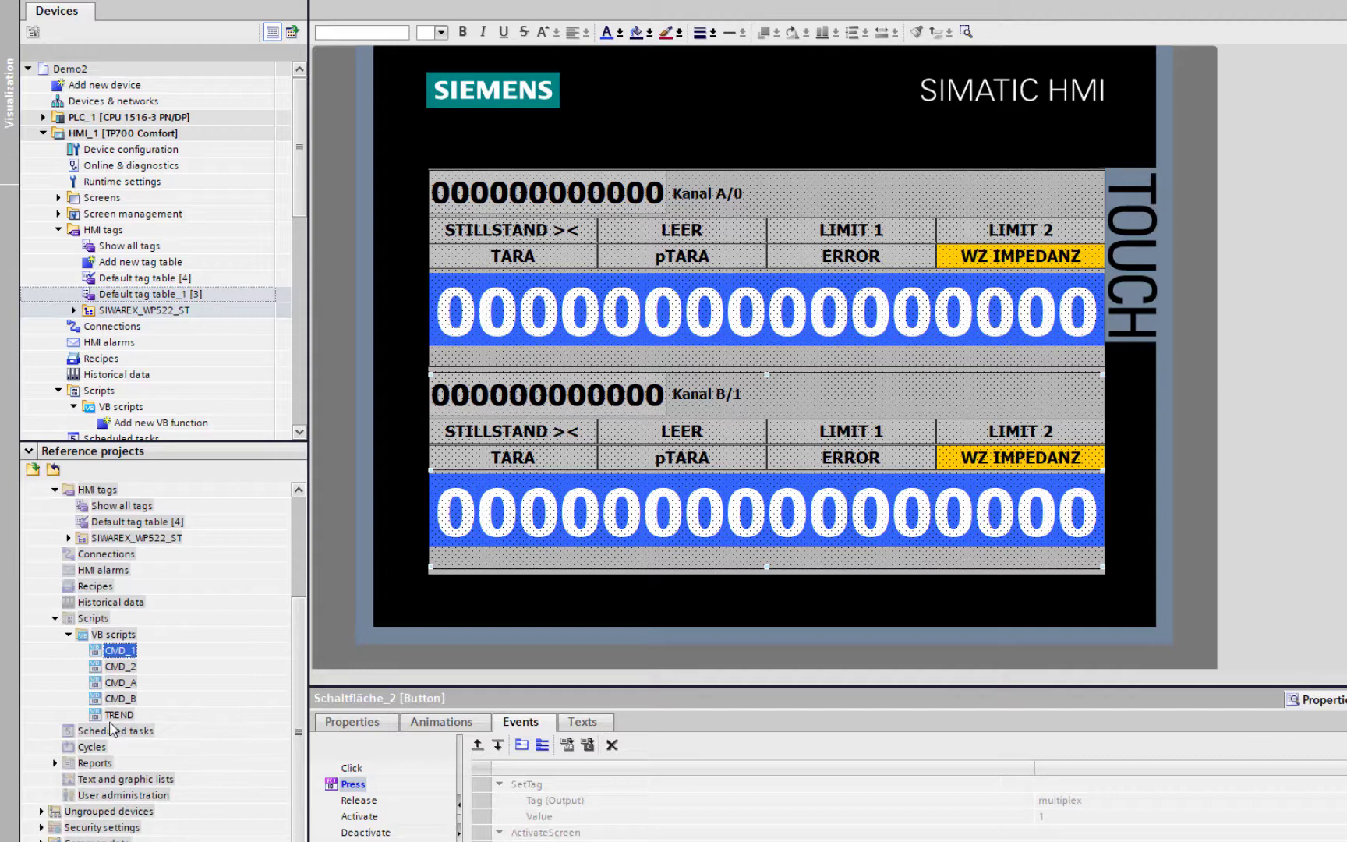
shift+click(112, 716)
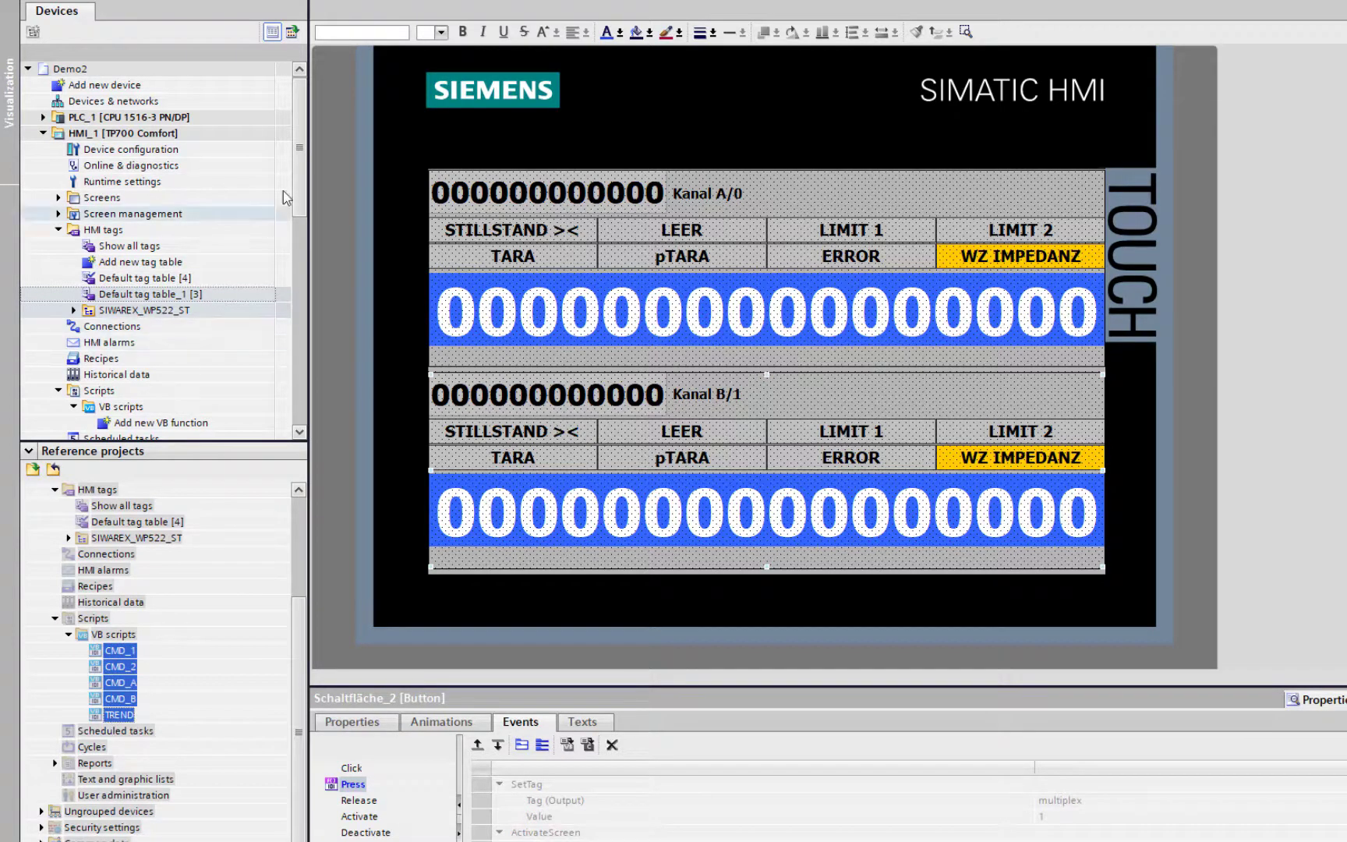
scroll(285, 201, down, 2)
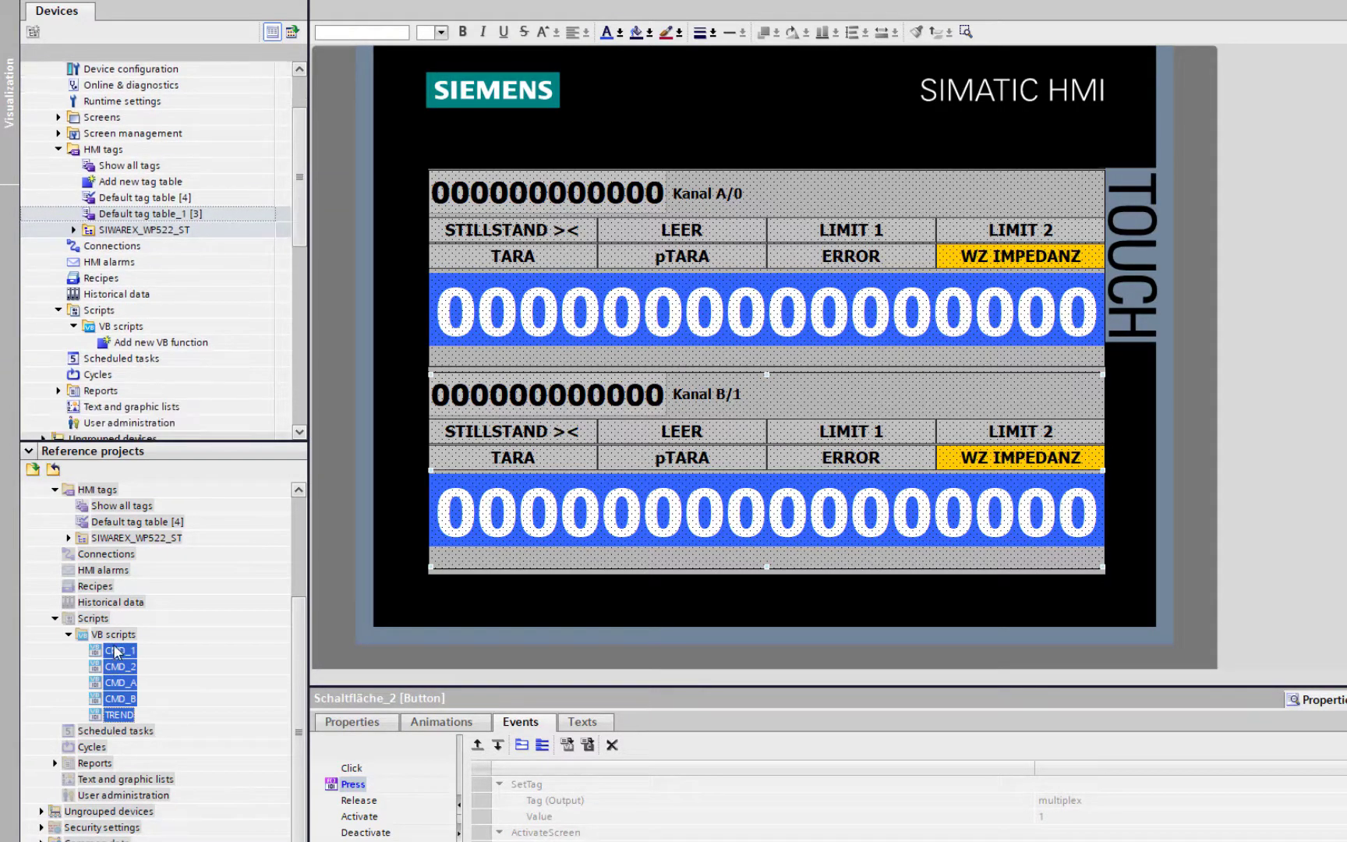
drag(144, 640, 98, 328)
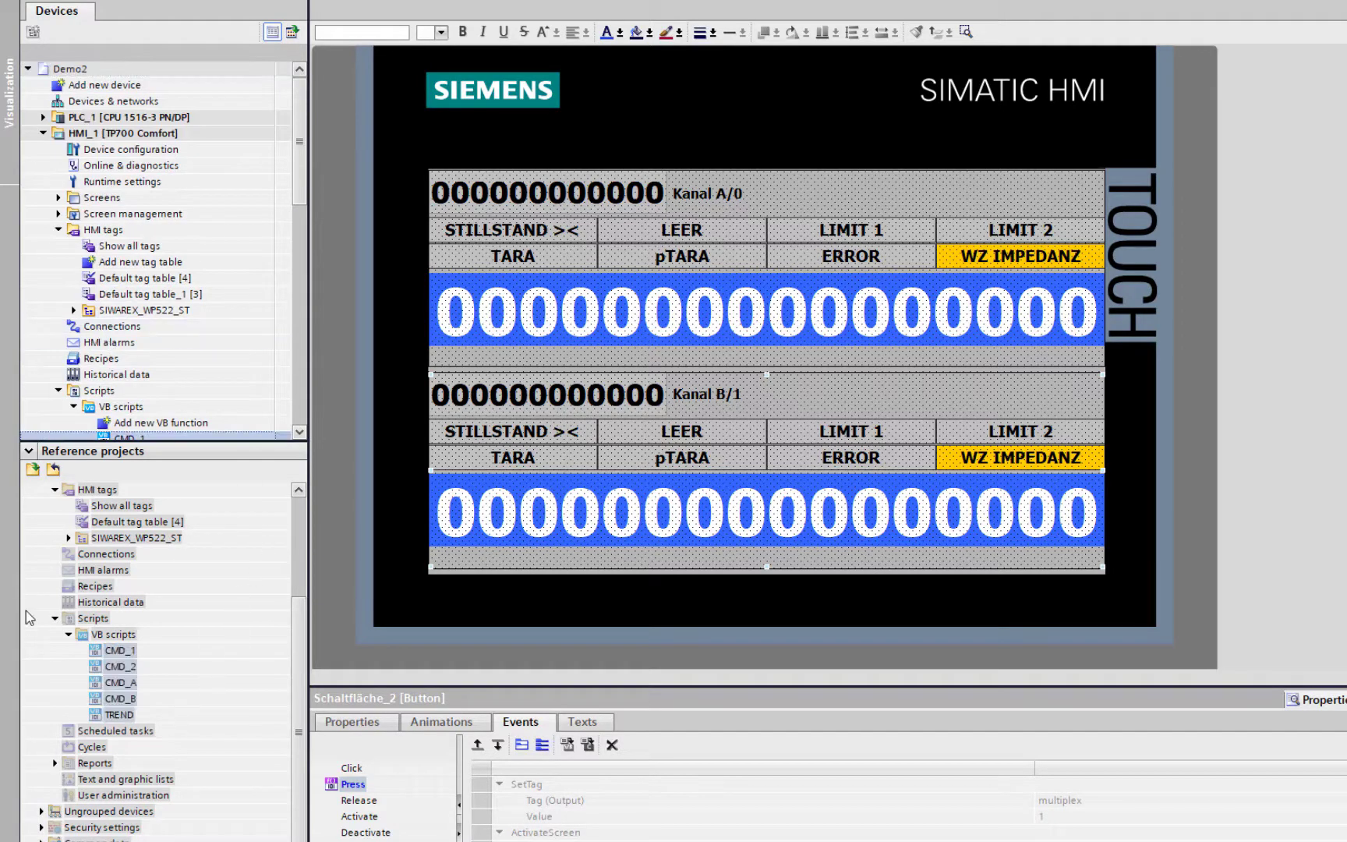
Step: Add a new screen group named SIWAREX under HMI_1's Screens
click(55, 618)
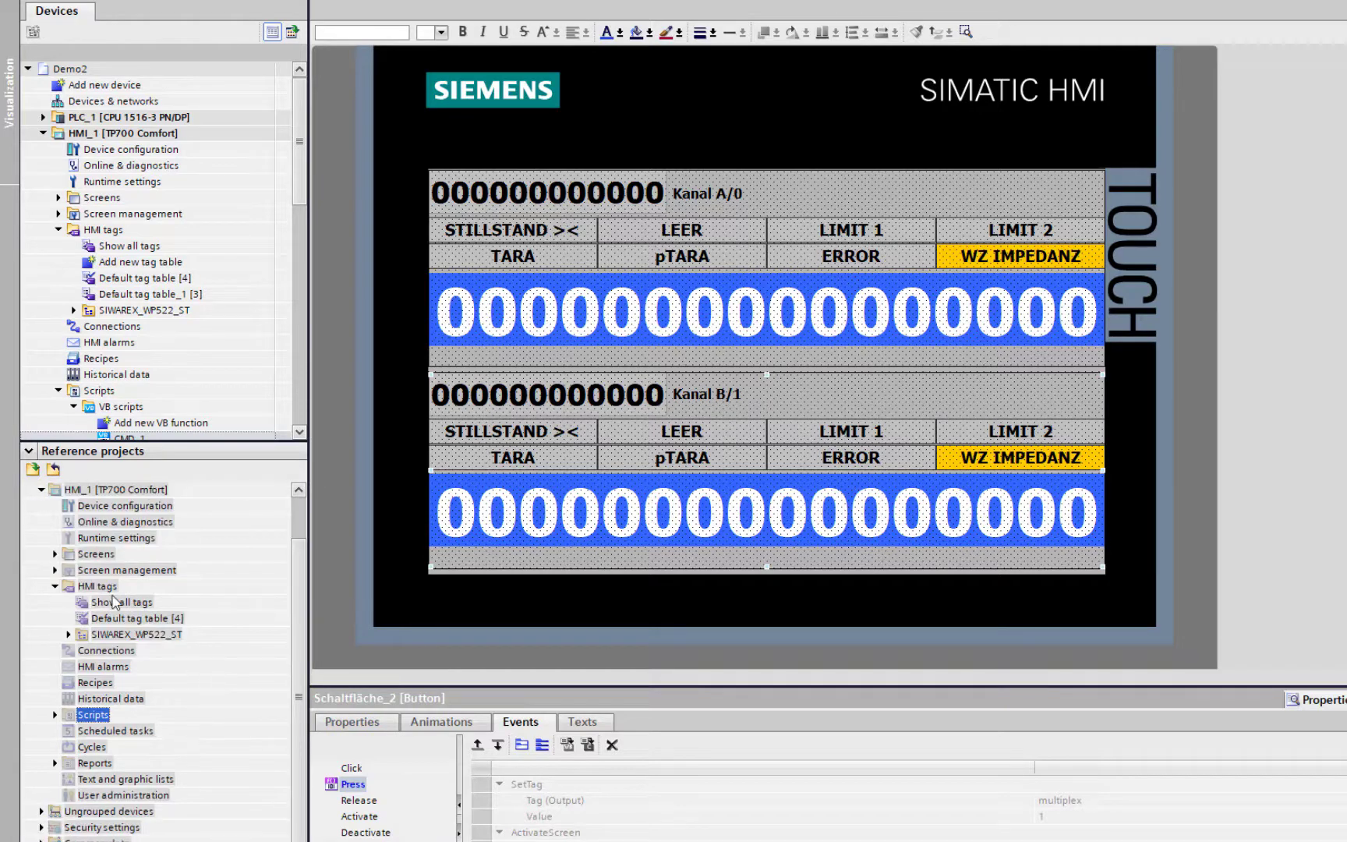
click(56, 552)
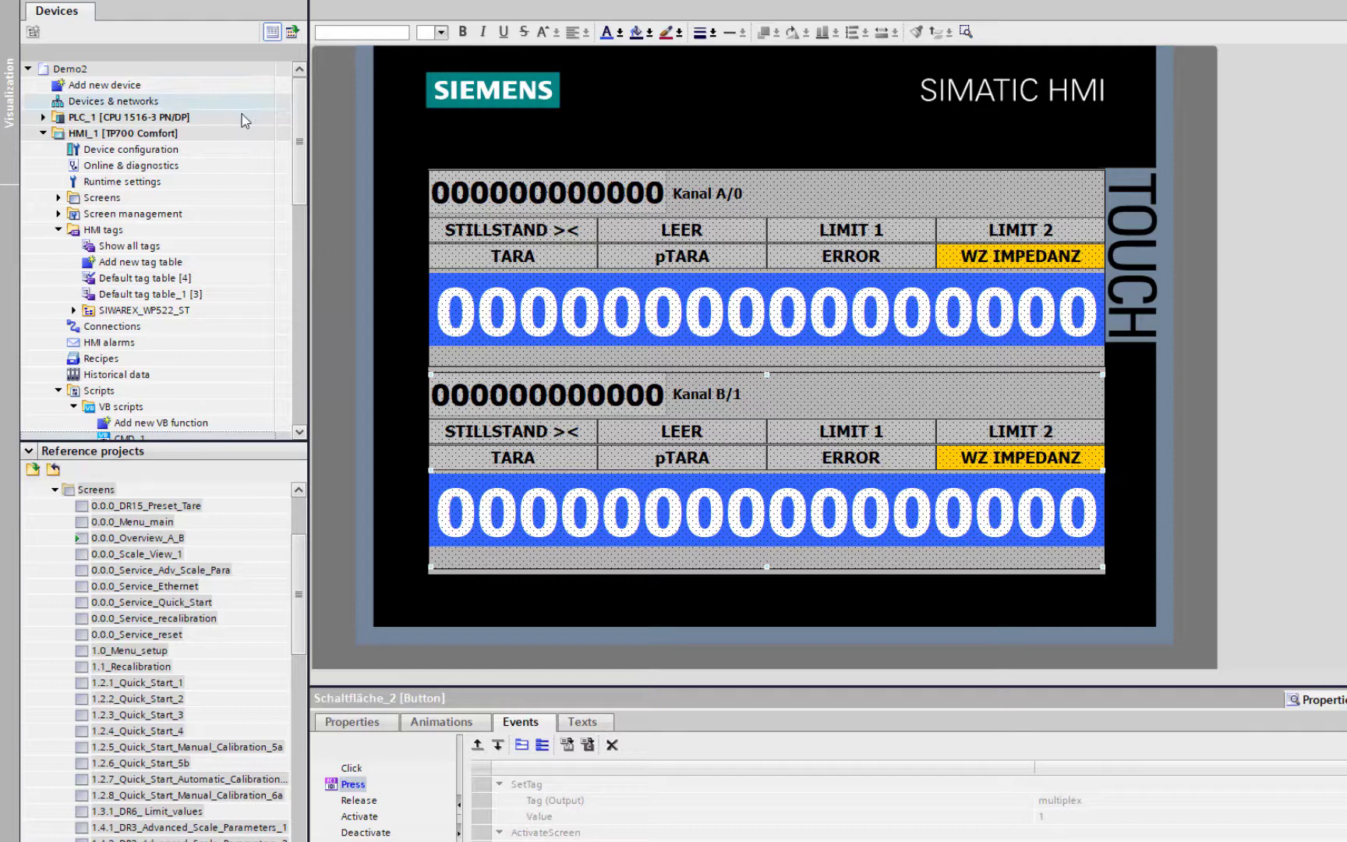
click(77, 200)
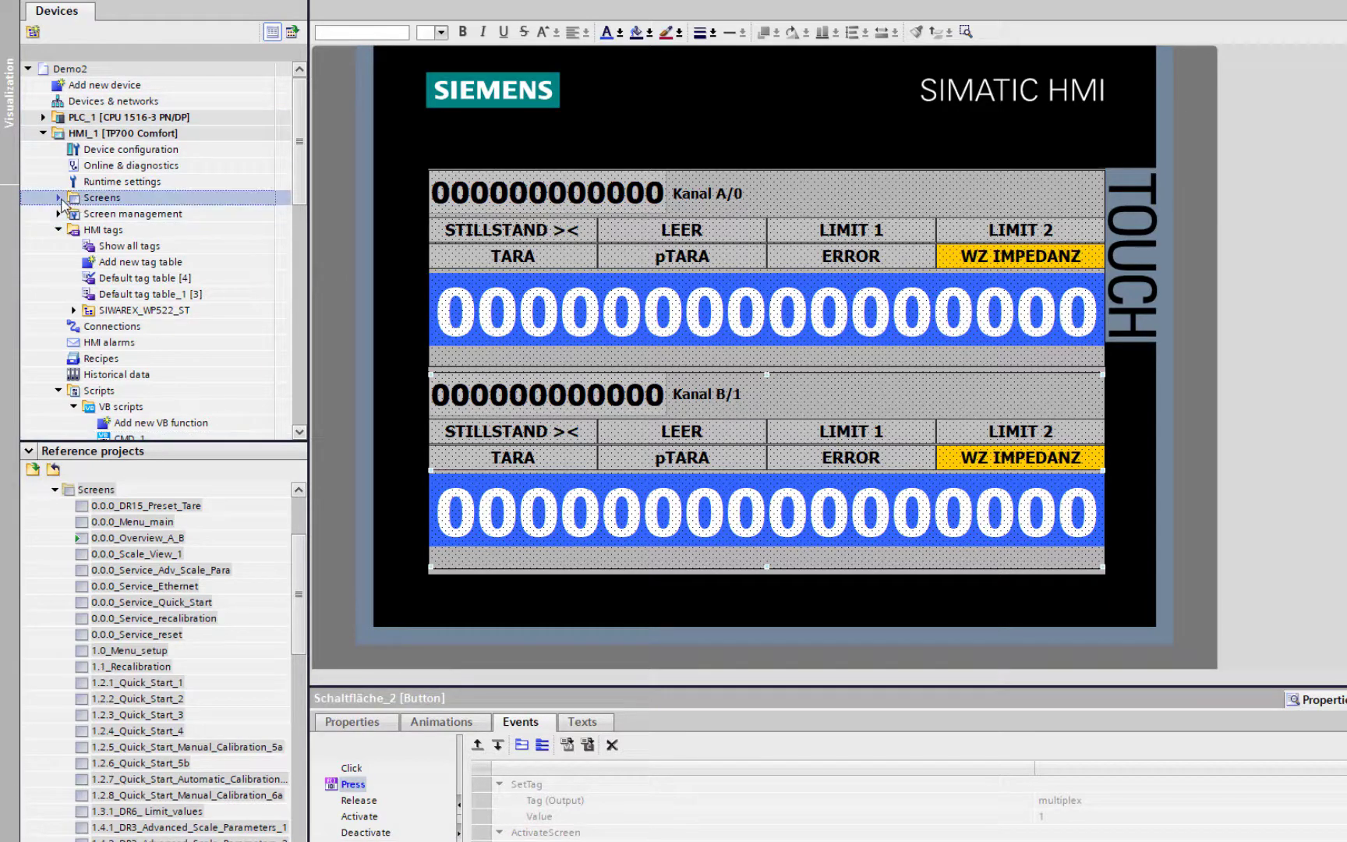
click(59, 198)
right_click(81, 201)
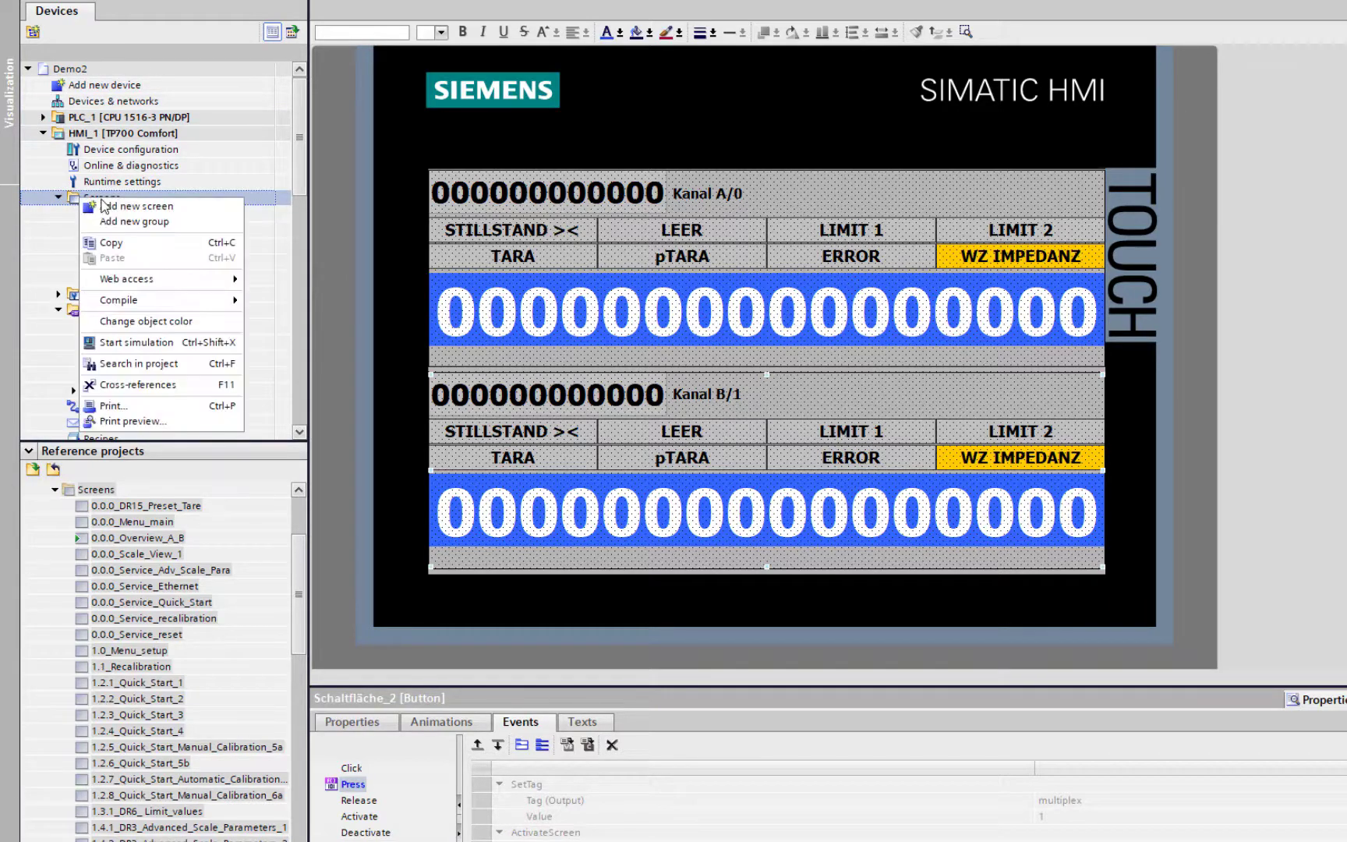
click(132, 221)
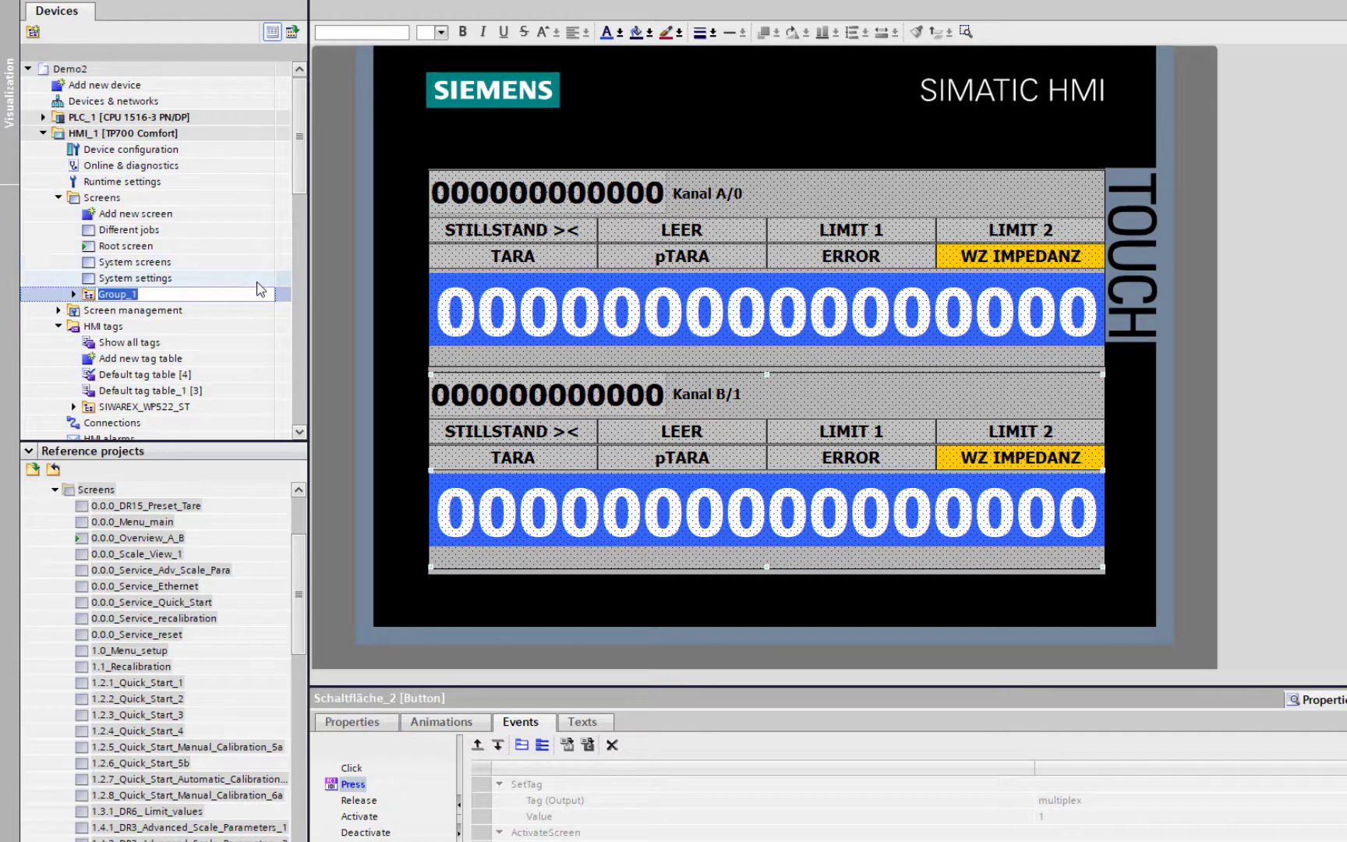
text(SIWAREX)
click(74, 297)
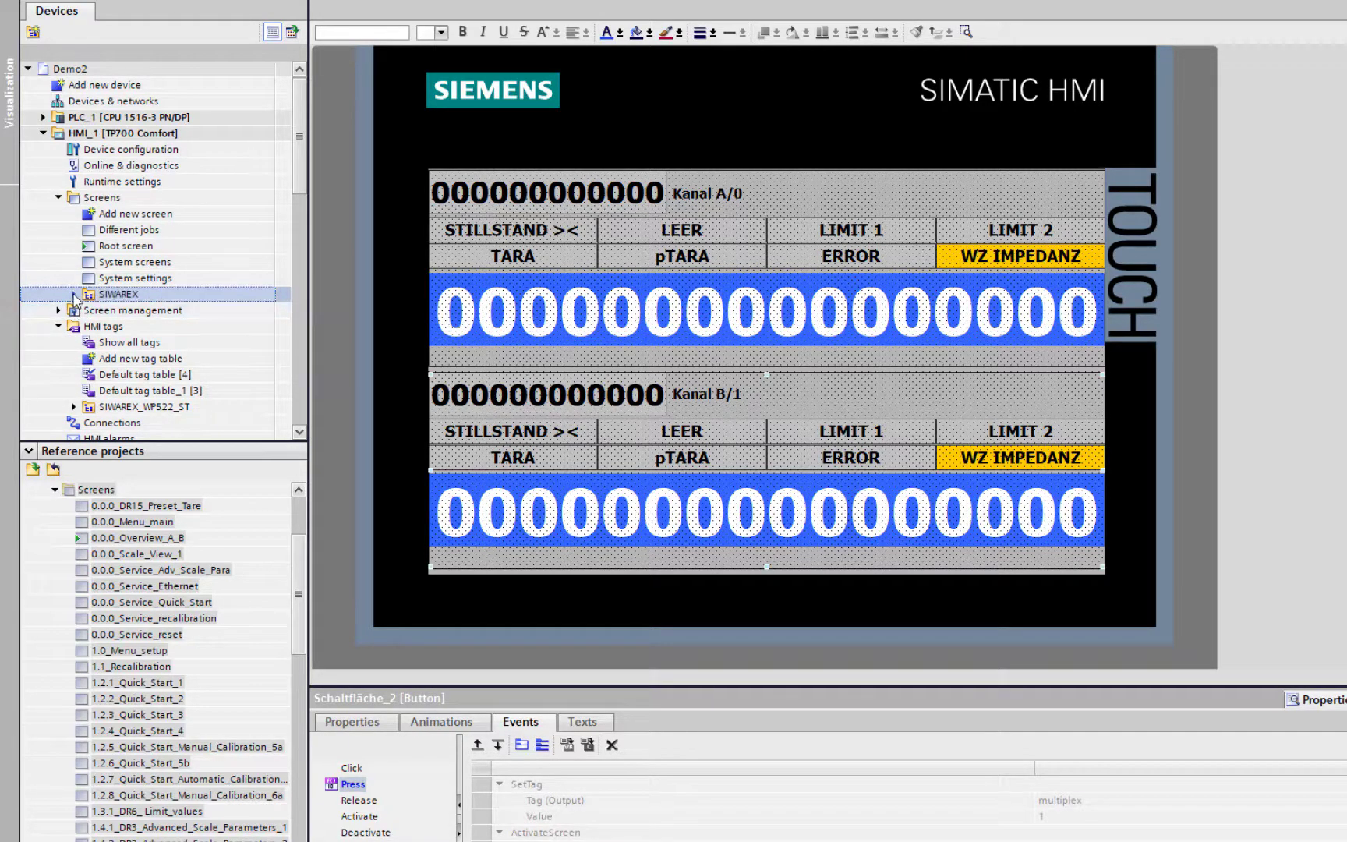
Step: Copy all reference screens, from 0.0.0_DR15_Preset_Tare to the last, into the SIWAREX group
click(166, 503)
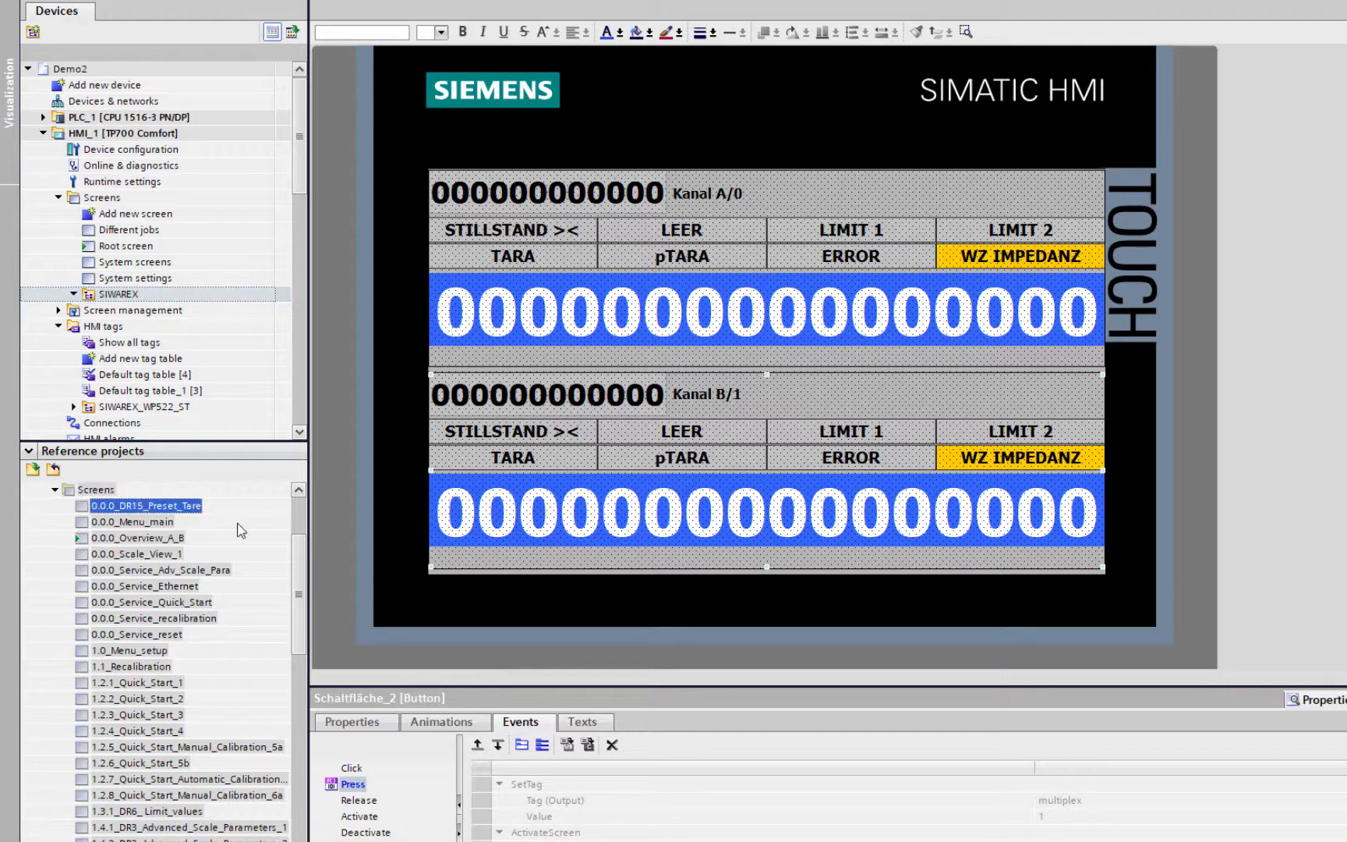
drag(302, 581, 302, 669)
scroll(159, 729, down, 3)
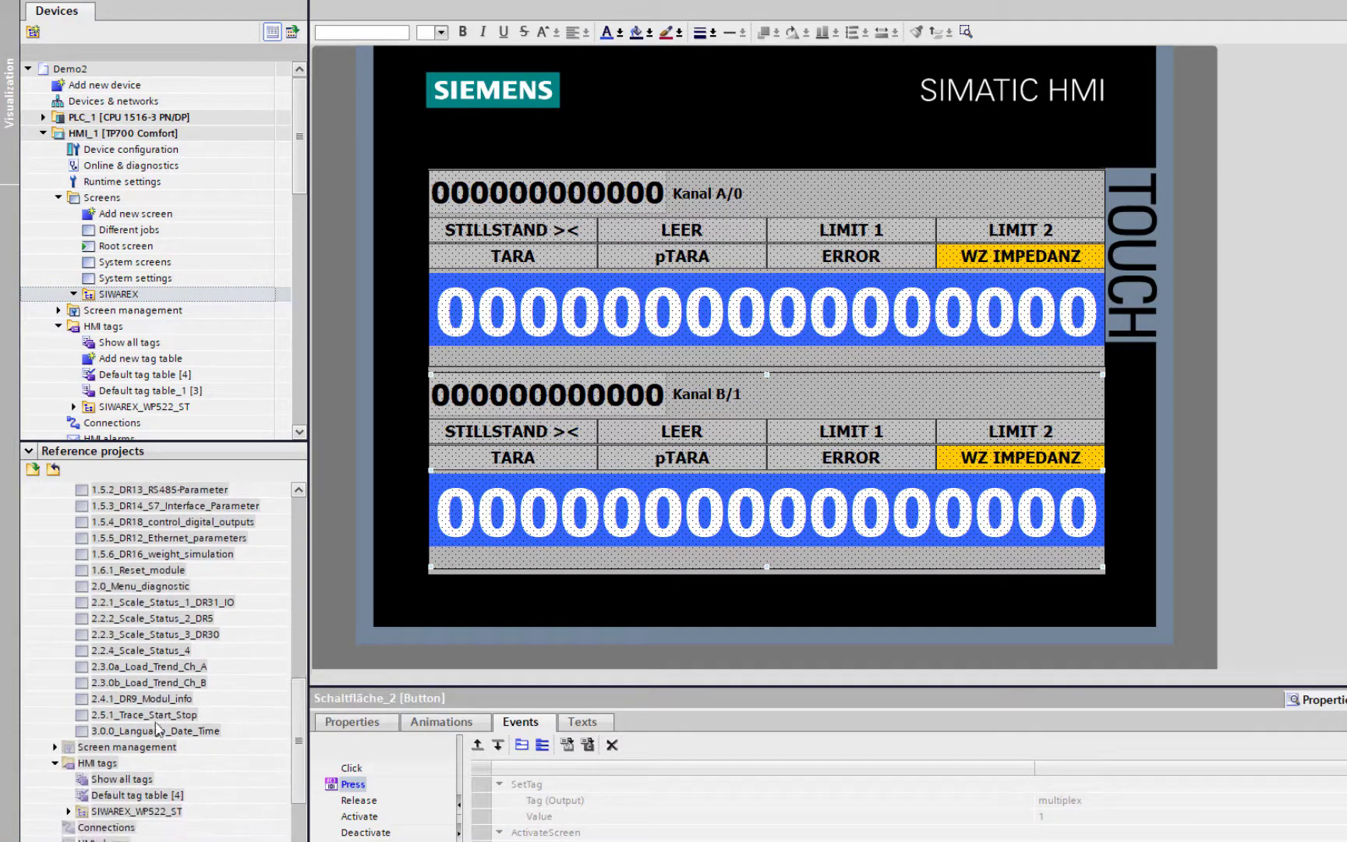
shift+click(154, 735)
drag(154, 735, 129, 294)
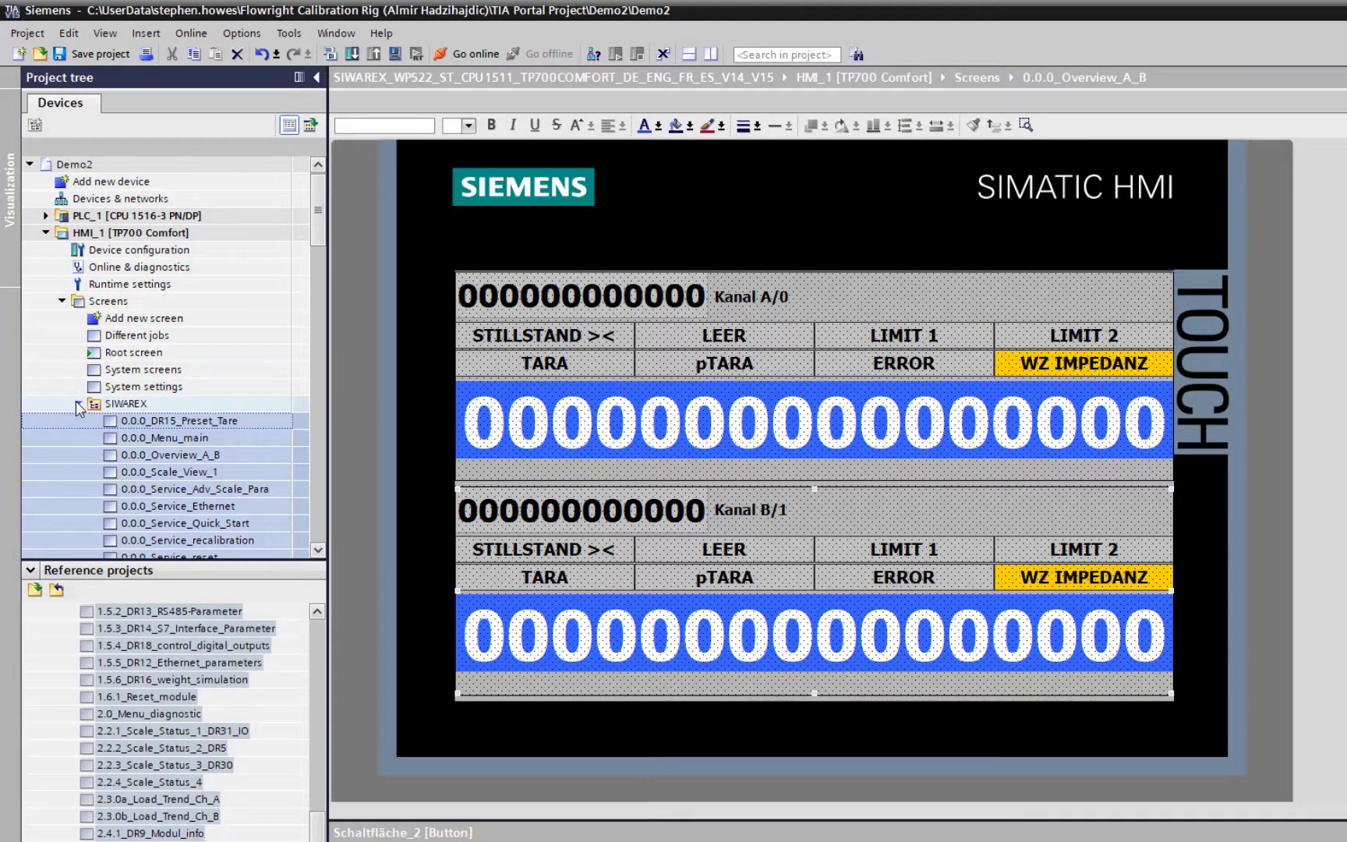
Step: Collapse the SIWAREX group and expand the Compile results showing 3 errors in the 3.0.0_Language screen
click(78, 404)
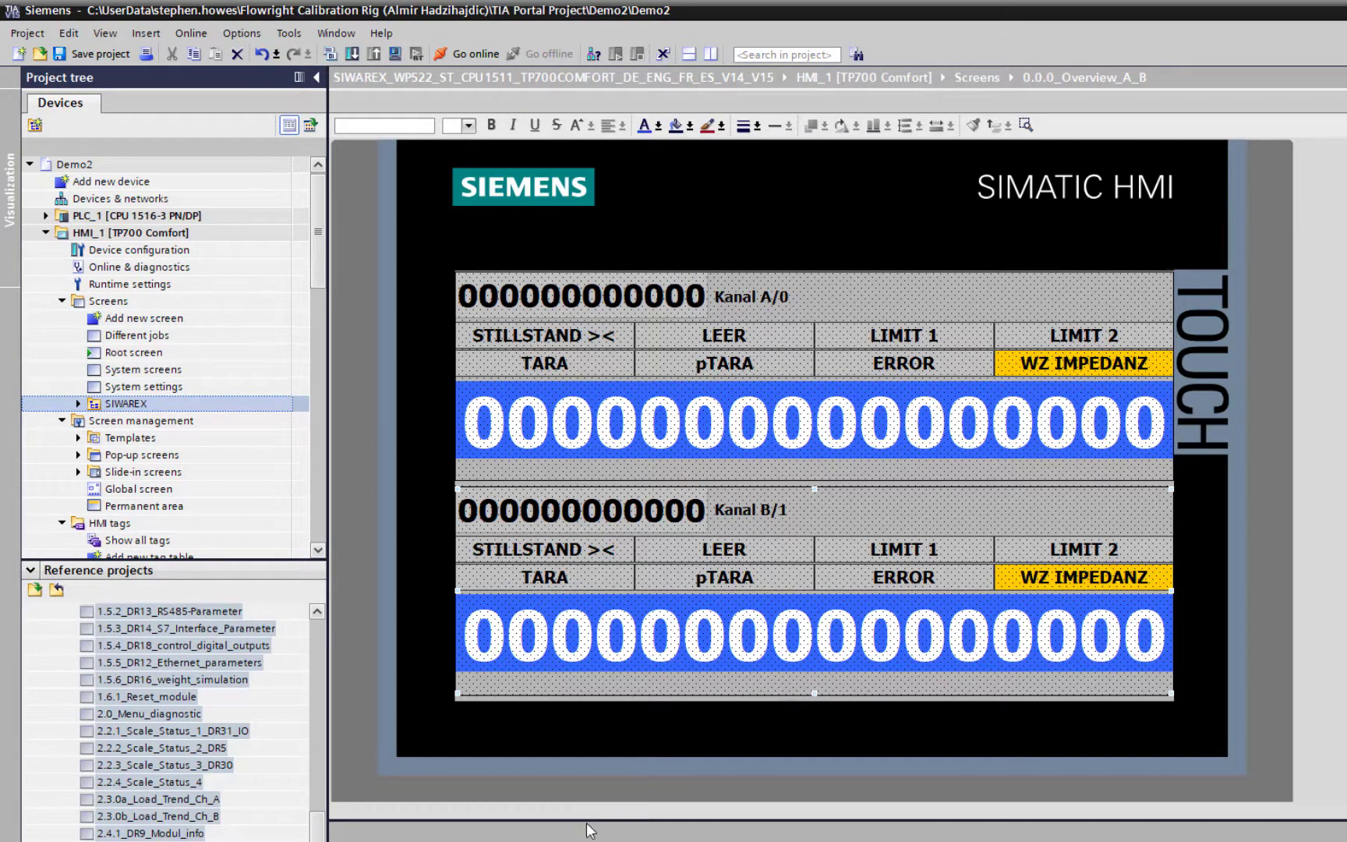
drag(592, 821, 593, 573)
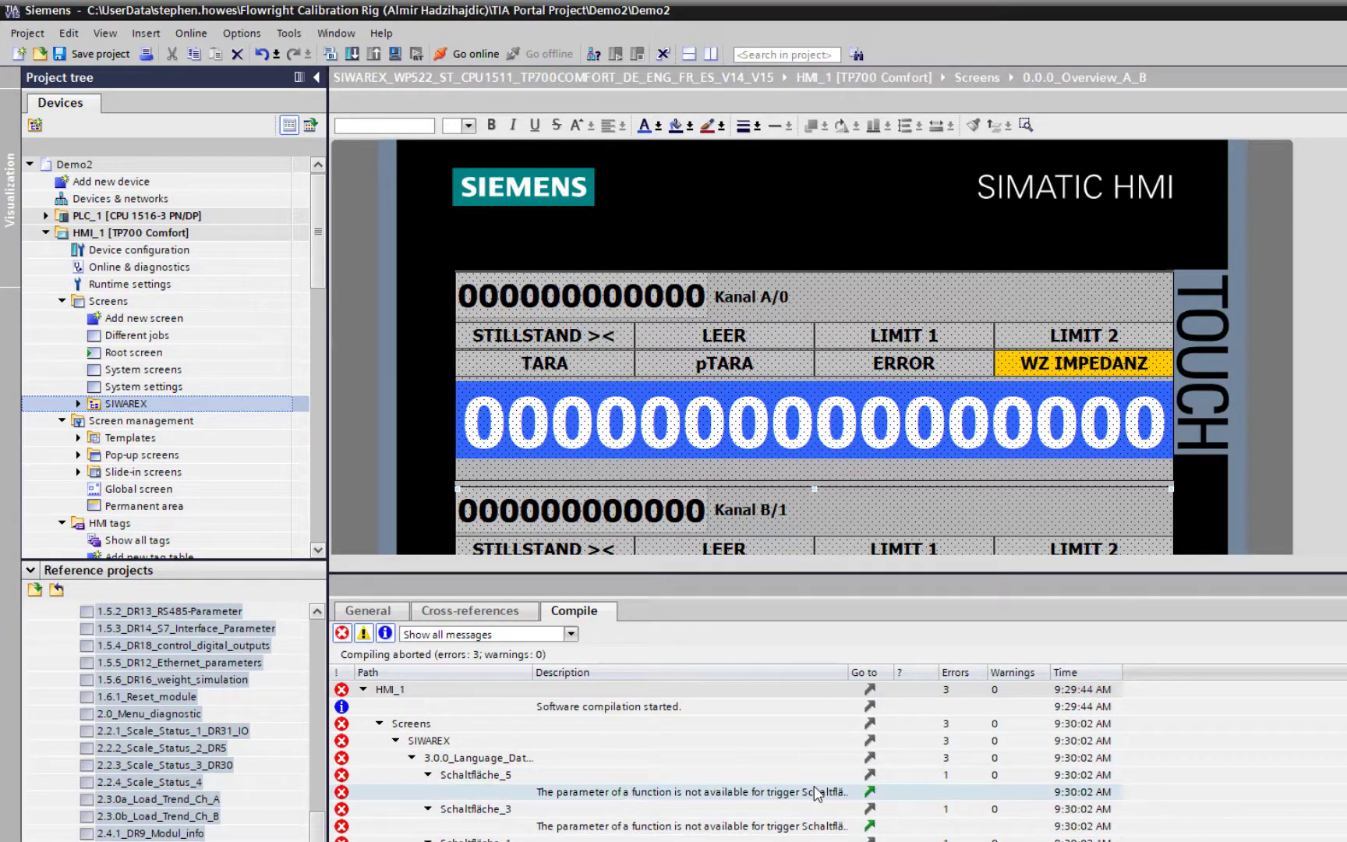
Step: Jump to the erroring button on 3.0.0_Language_Date_Time and enlarge the screen canvas to show the flags
click(870, 792)
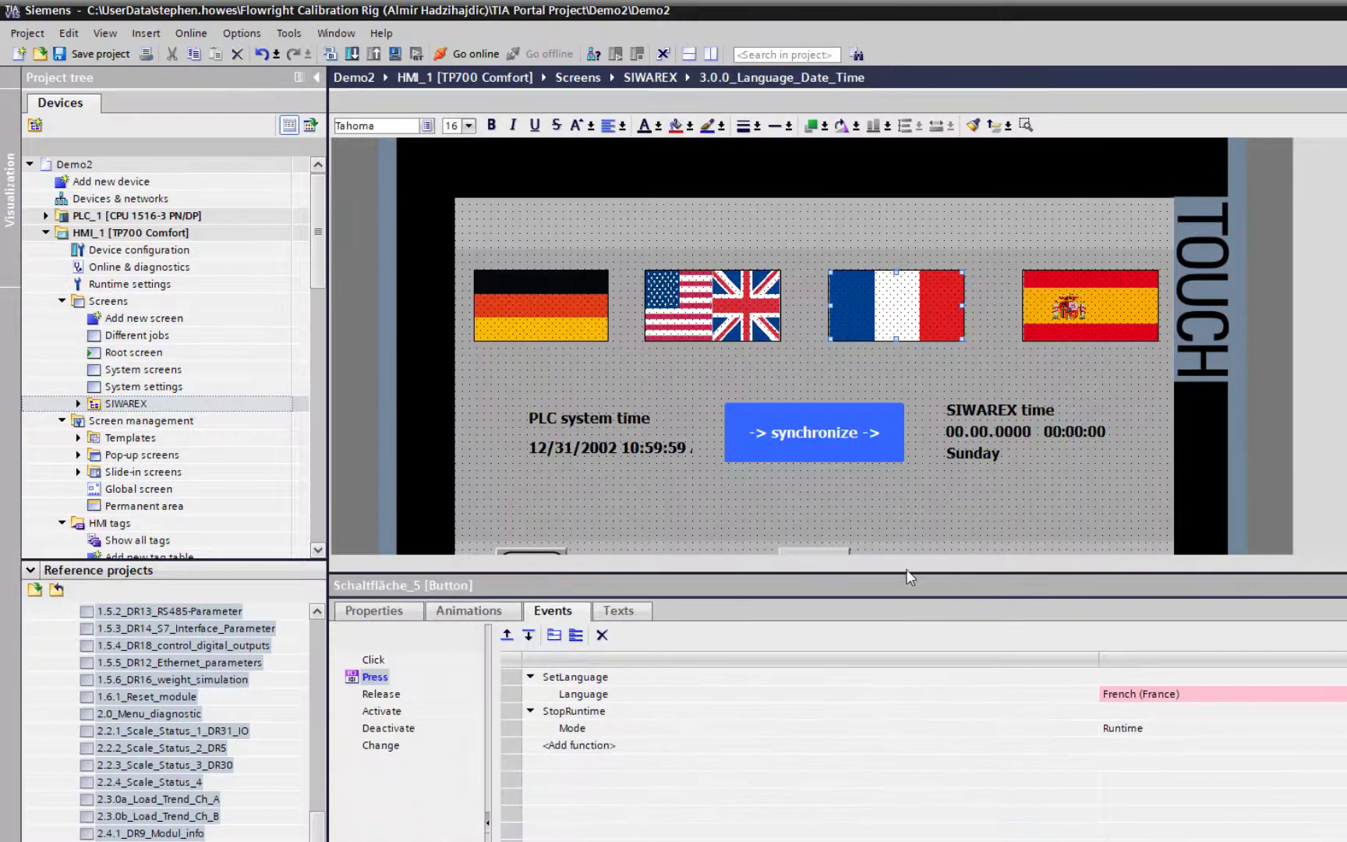
drag(908, 574, 893, 729)
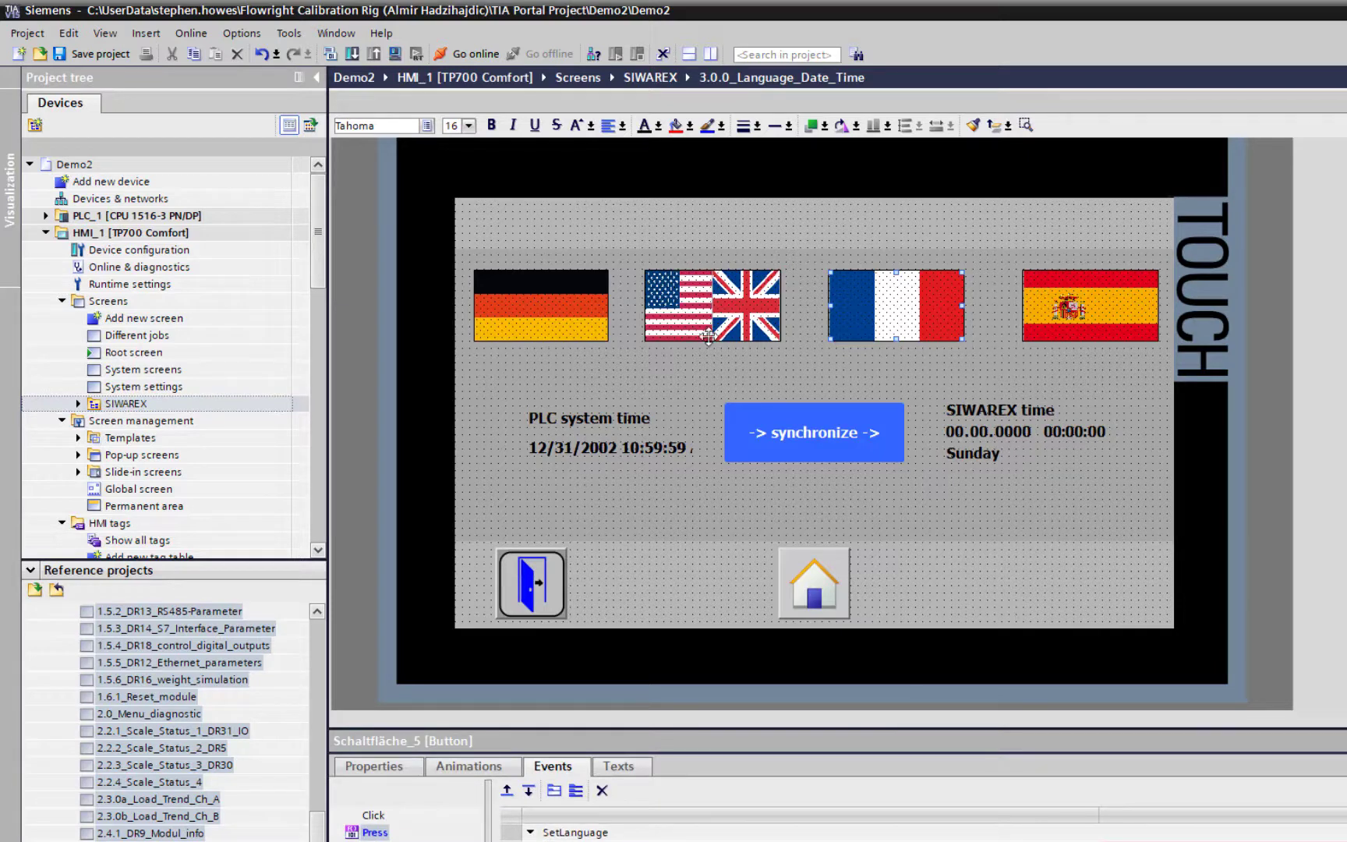
click(514, 316)
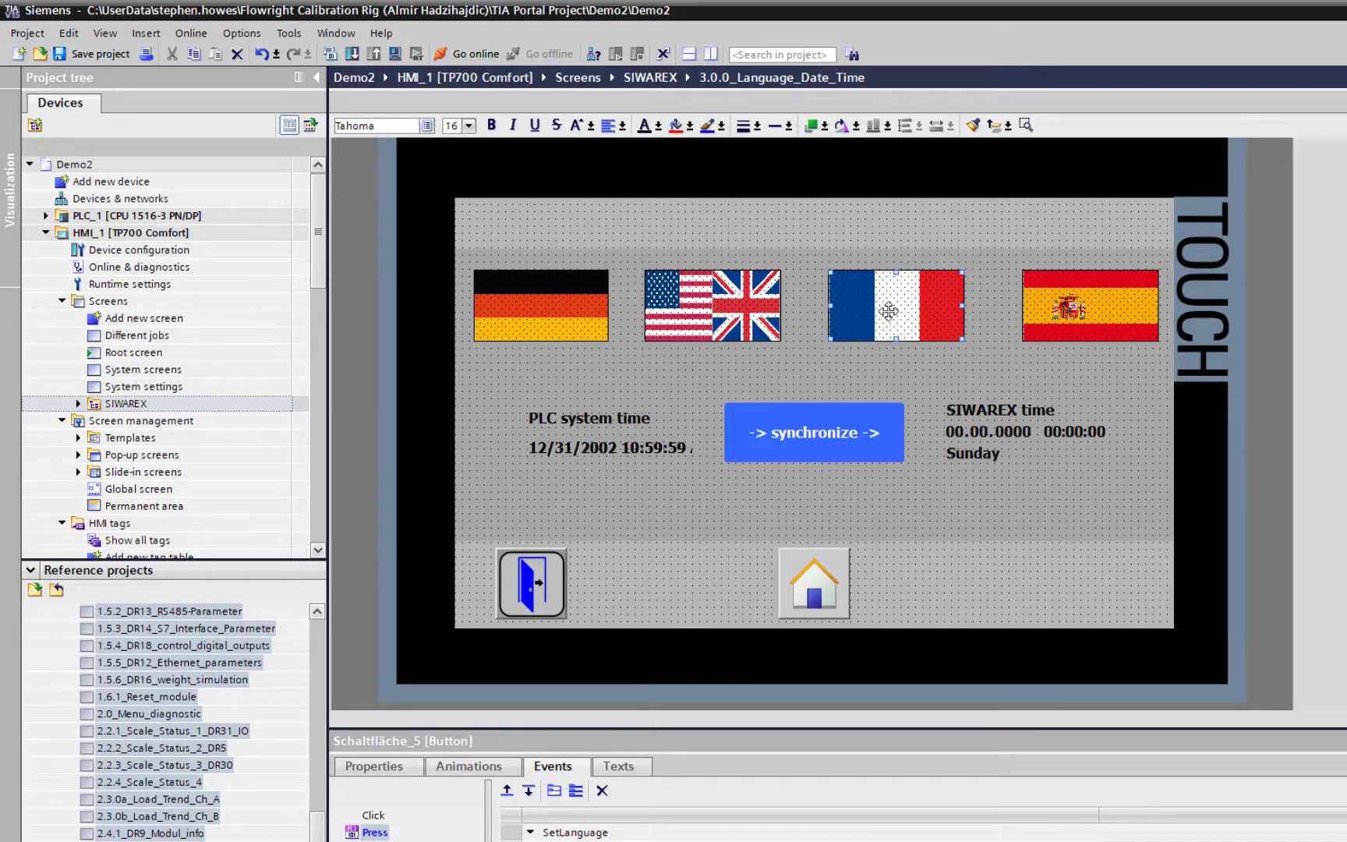
click(889, 366)
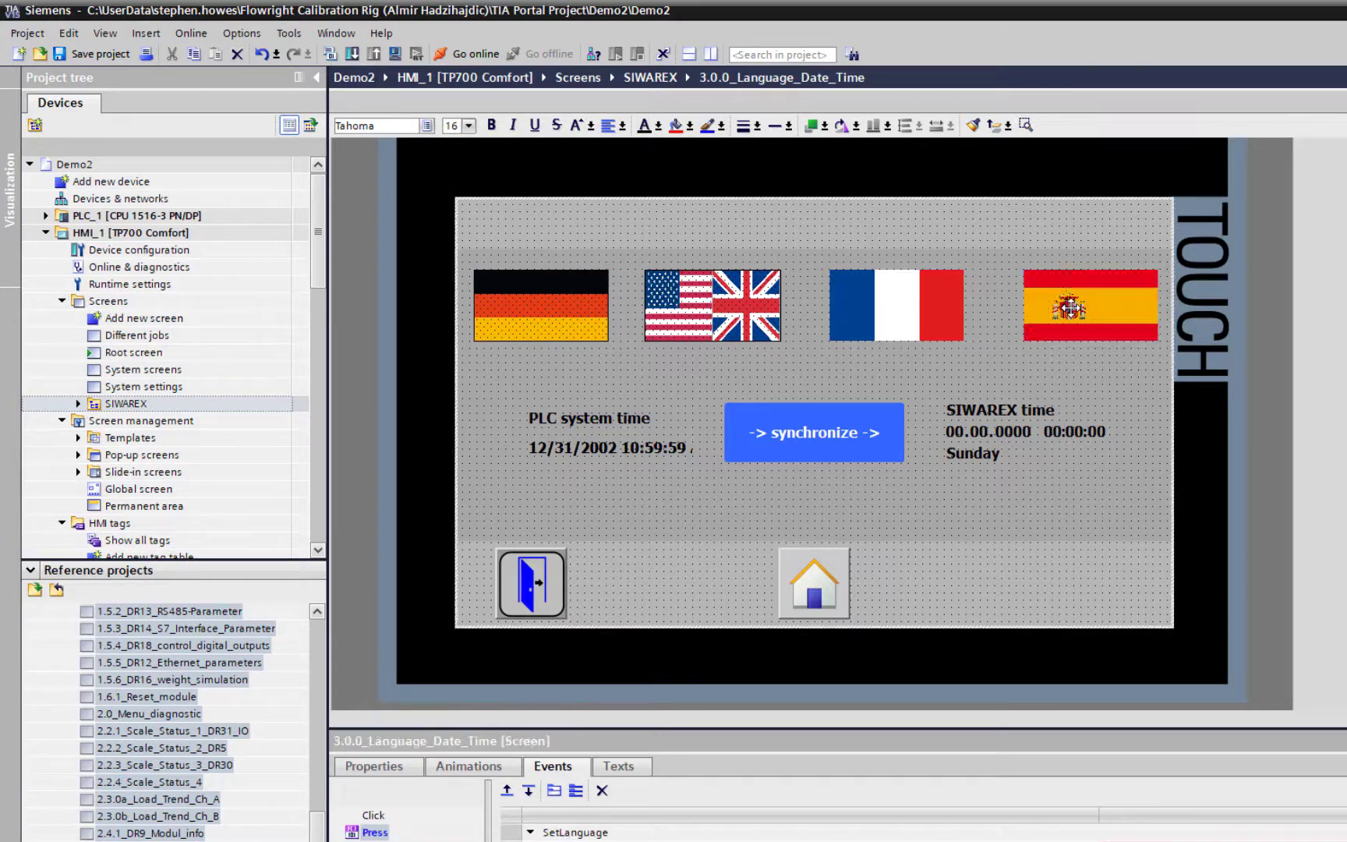
Step: Delete the Spanish, French and German flags and centre the US/UK flag at the top
click(1090, 305)
key(Delete)
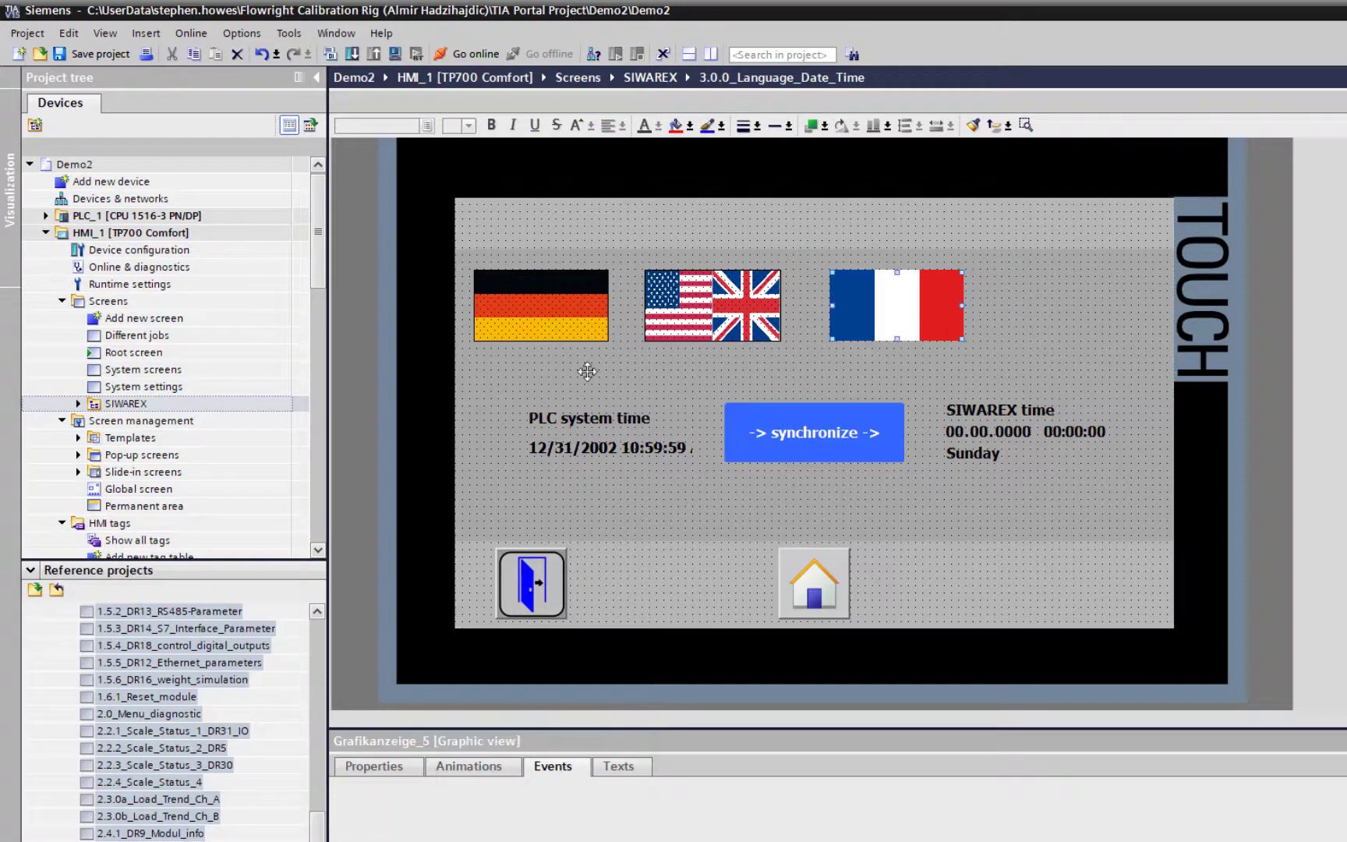
key(Delete)
click(574, 338)
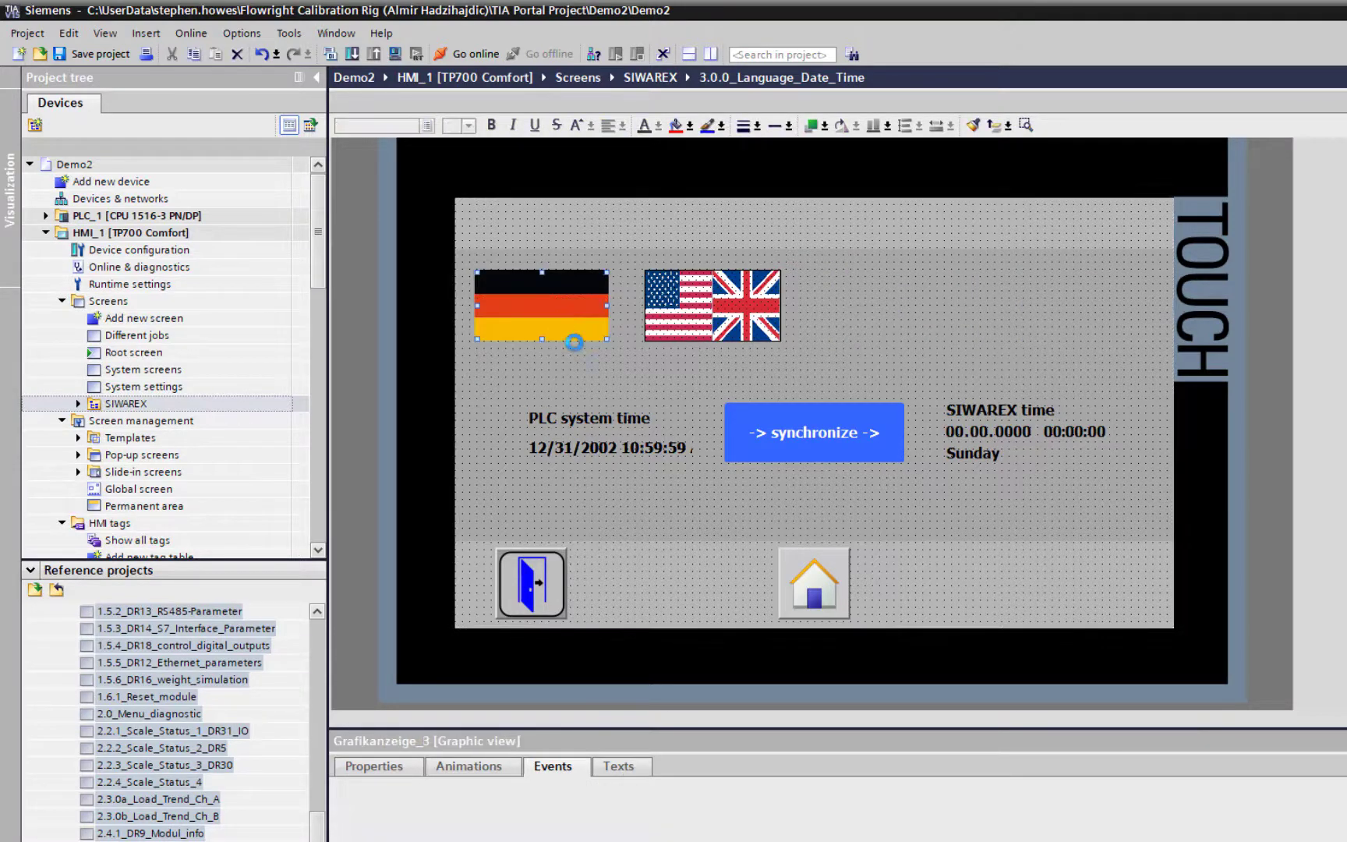
key(Delete)
drag(786, 365, 626, 264)
drag(664, 310, 781, 298)
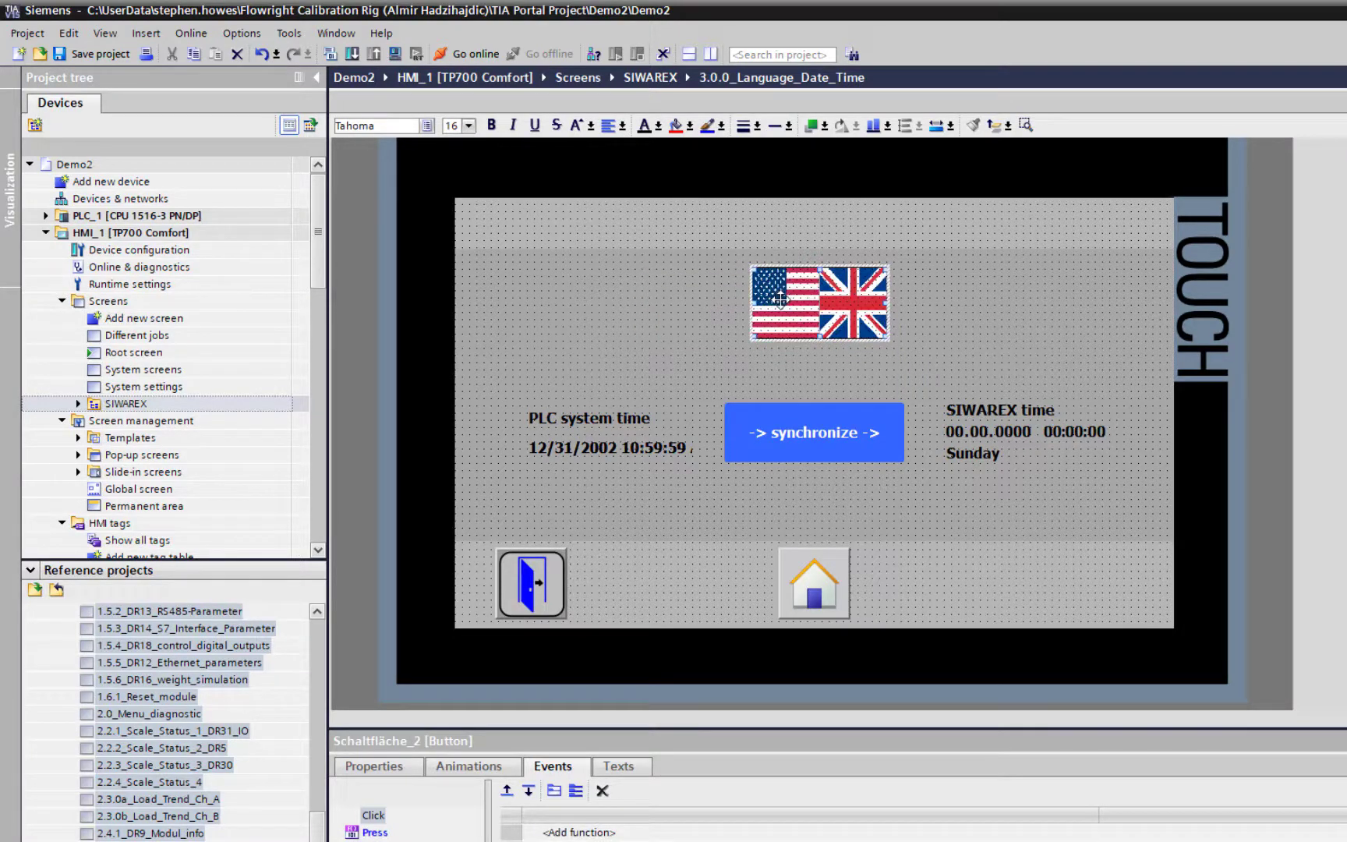
Step: Compile HMI_1, then expand its SIWAREX screens folder and select 0.0.0_Overview_A_B
click(330, 54)
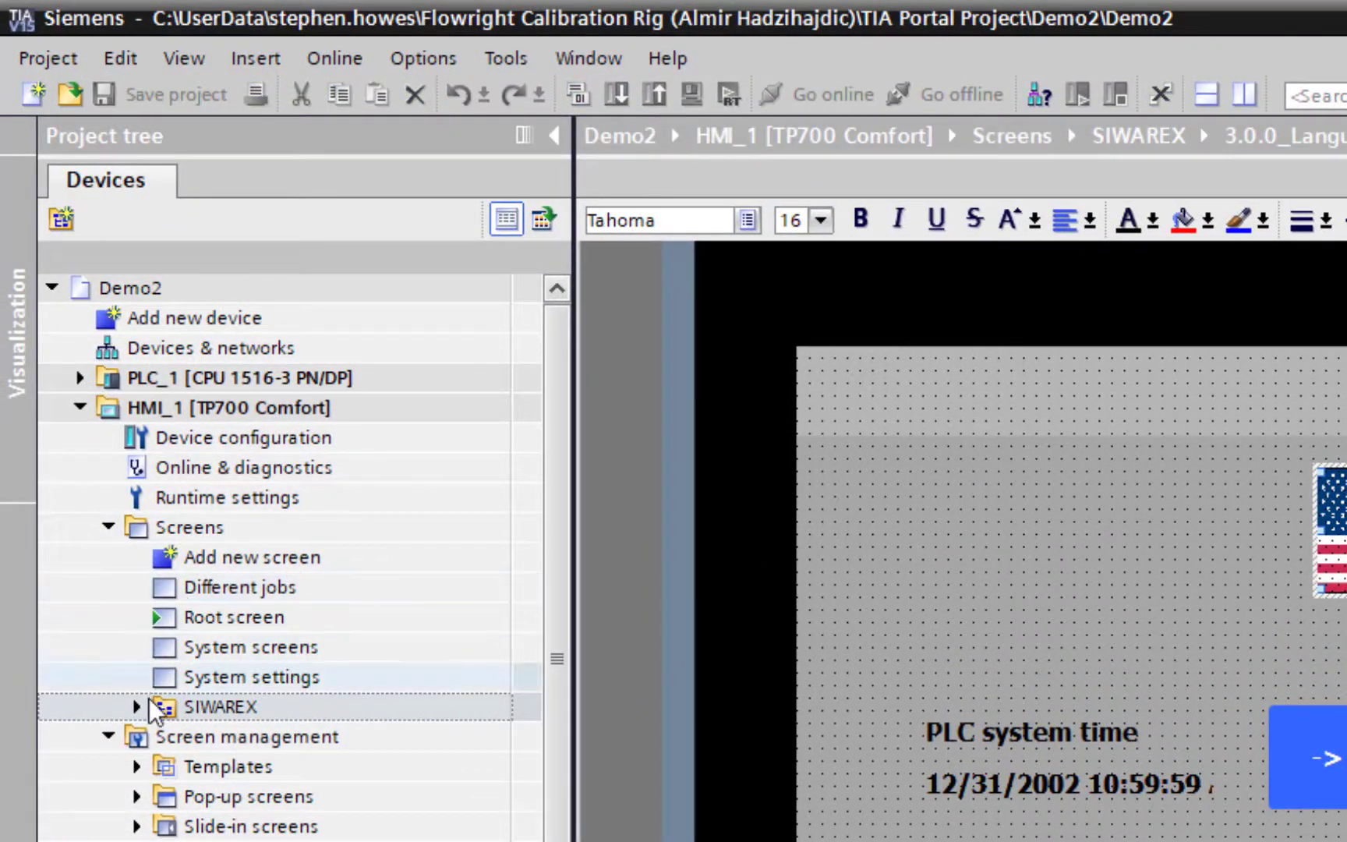
click(212, 403)
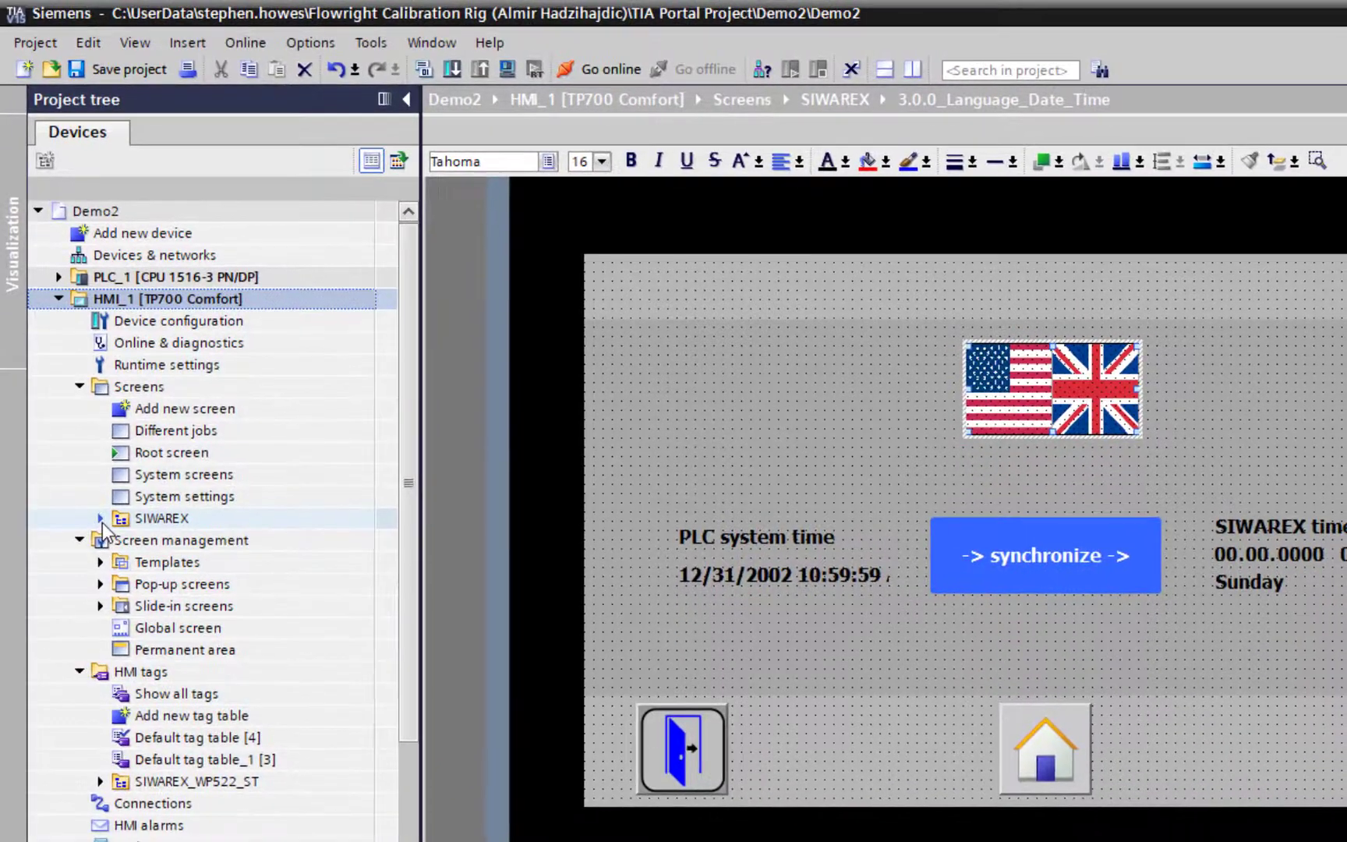
click(102, 530)
click(246, 586)
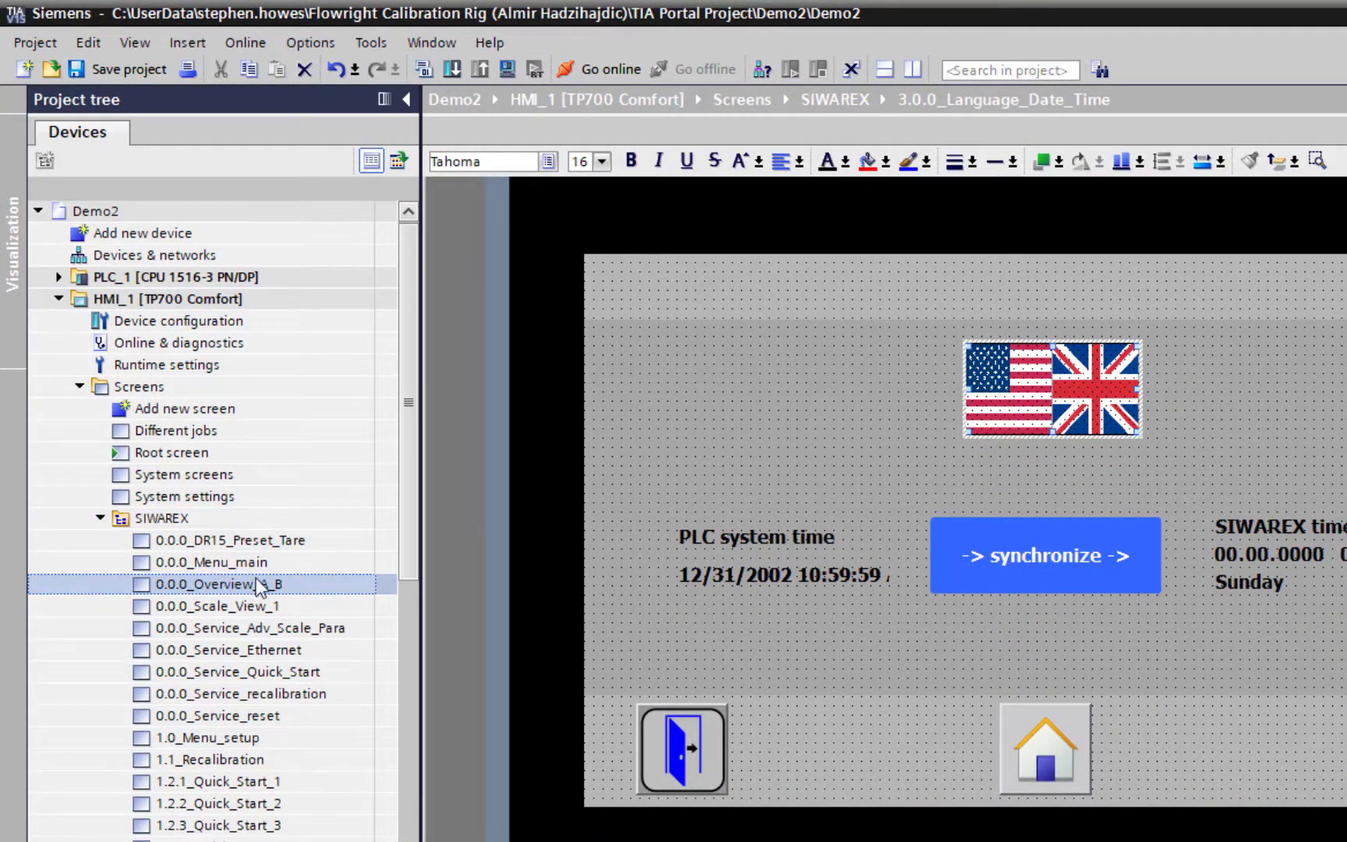
Step: In HMI_1's Runtime settings, set the start screen to SIWAREX's 0.0.0_Overview_A_B instead of Root screen
click(102, 520)
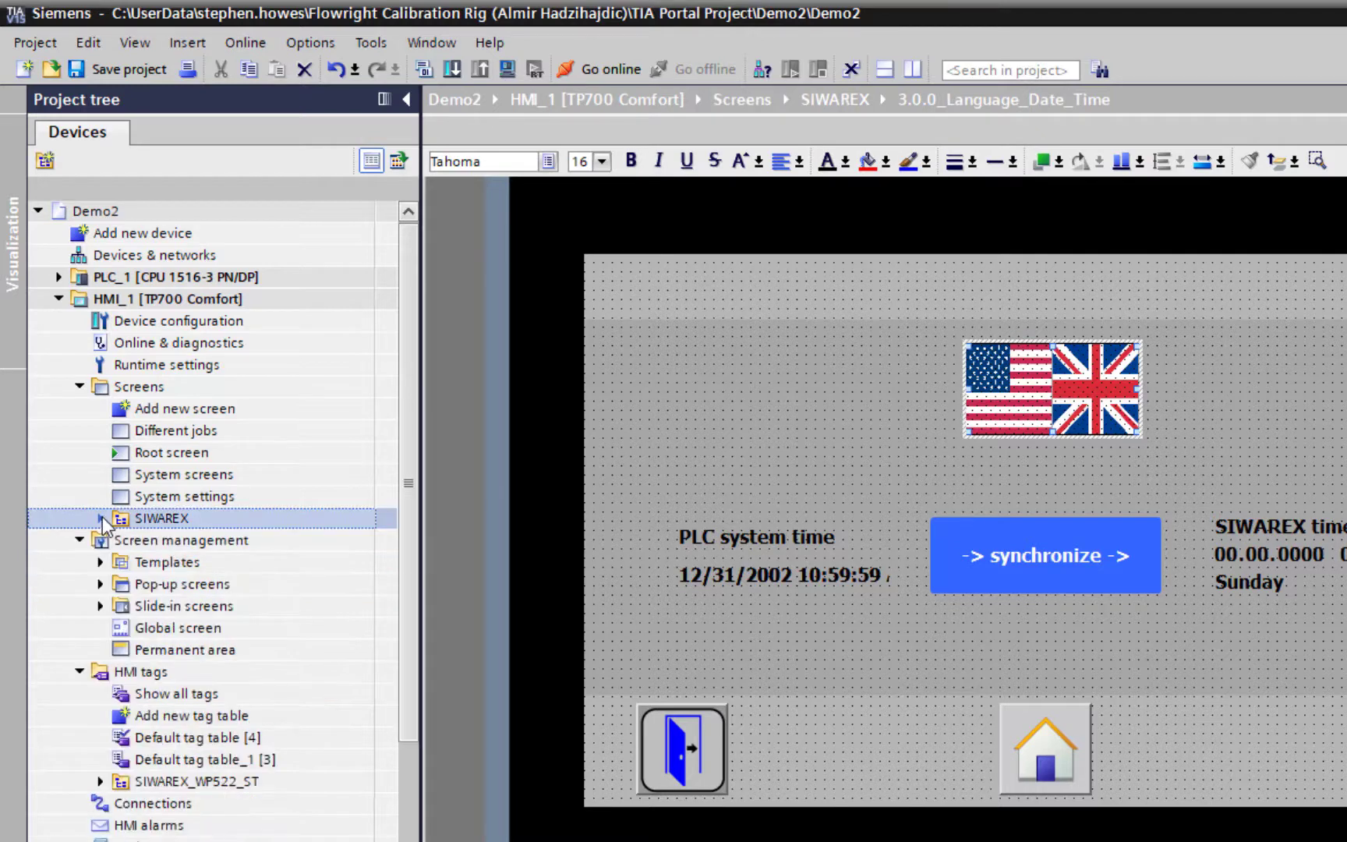
double_click(187, 365)
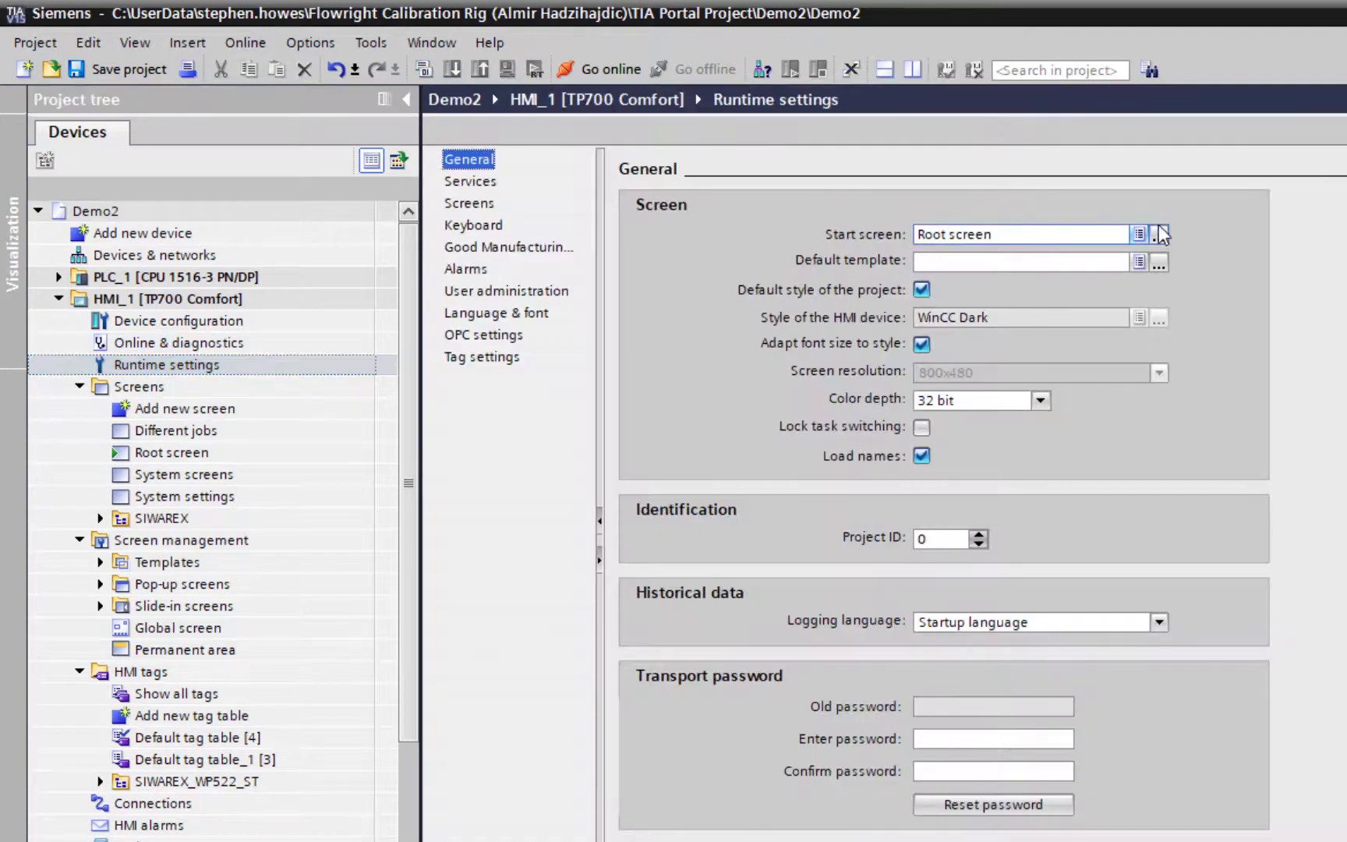
click(1159, 233)
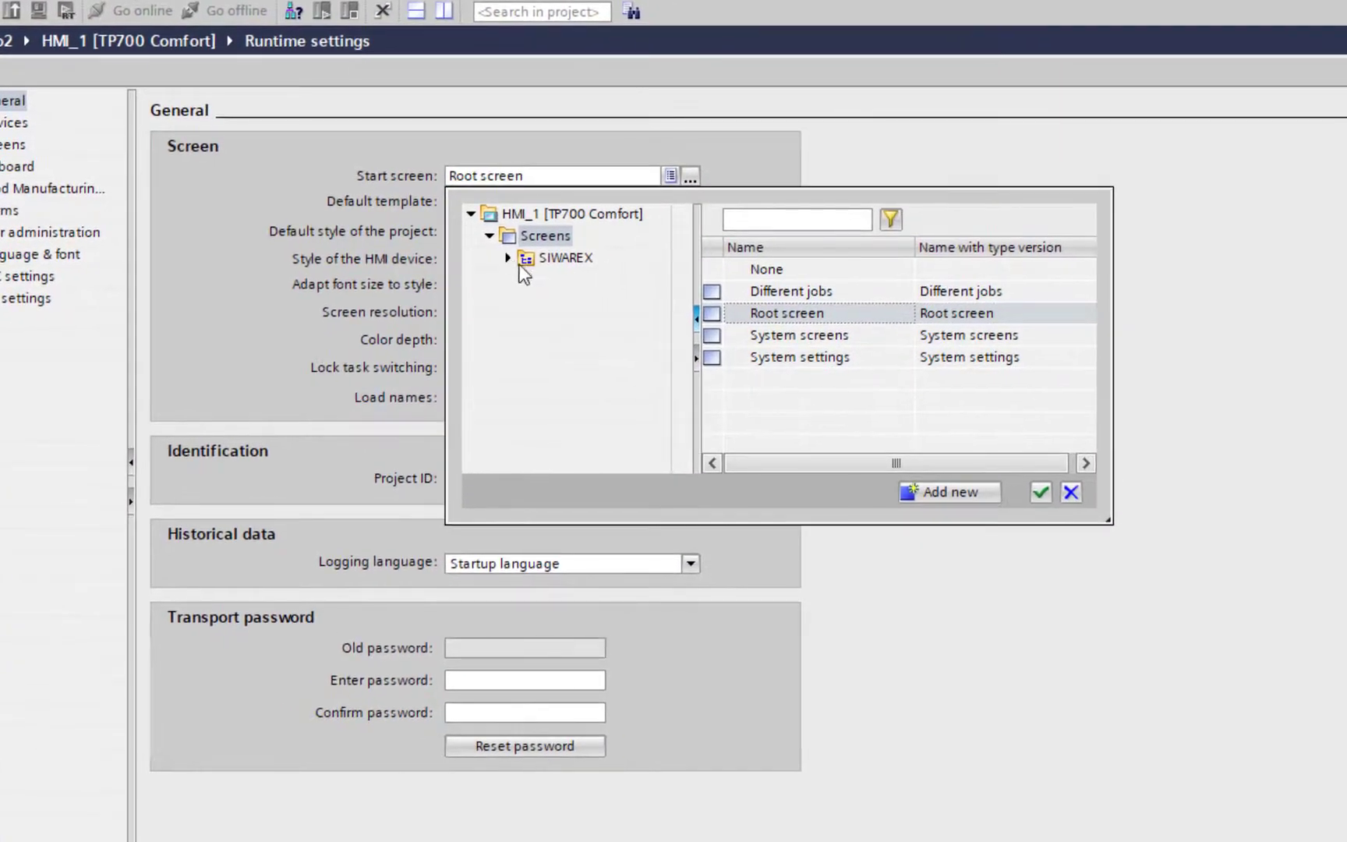
click(975, 316)
click(522, 259)
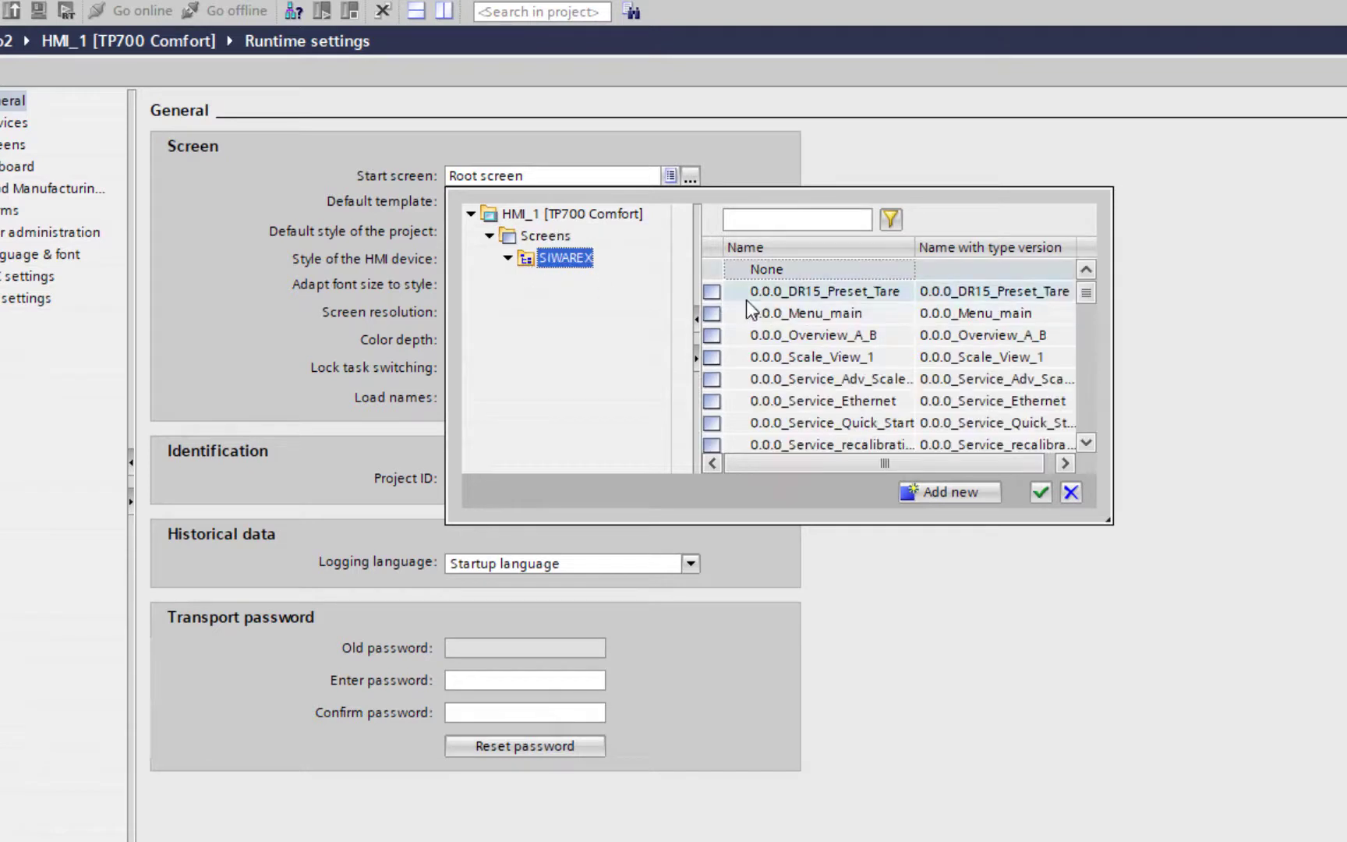
click(817, 336)
click(1041, 492)
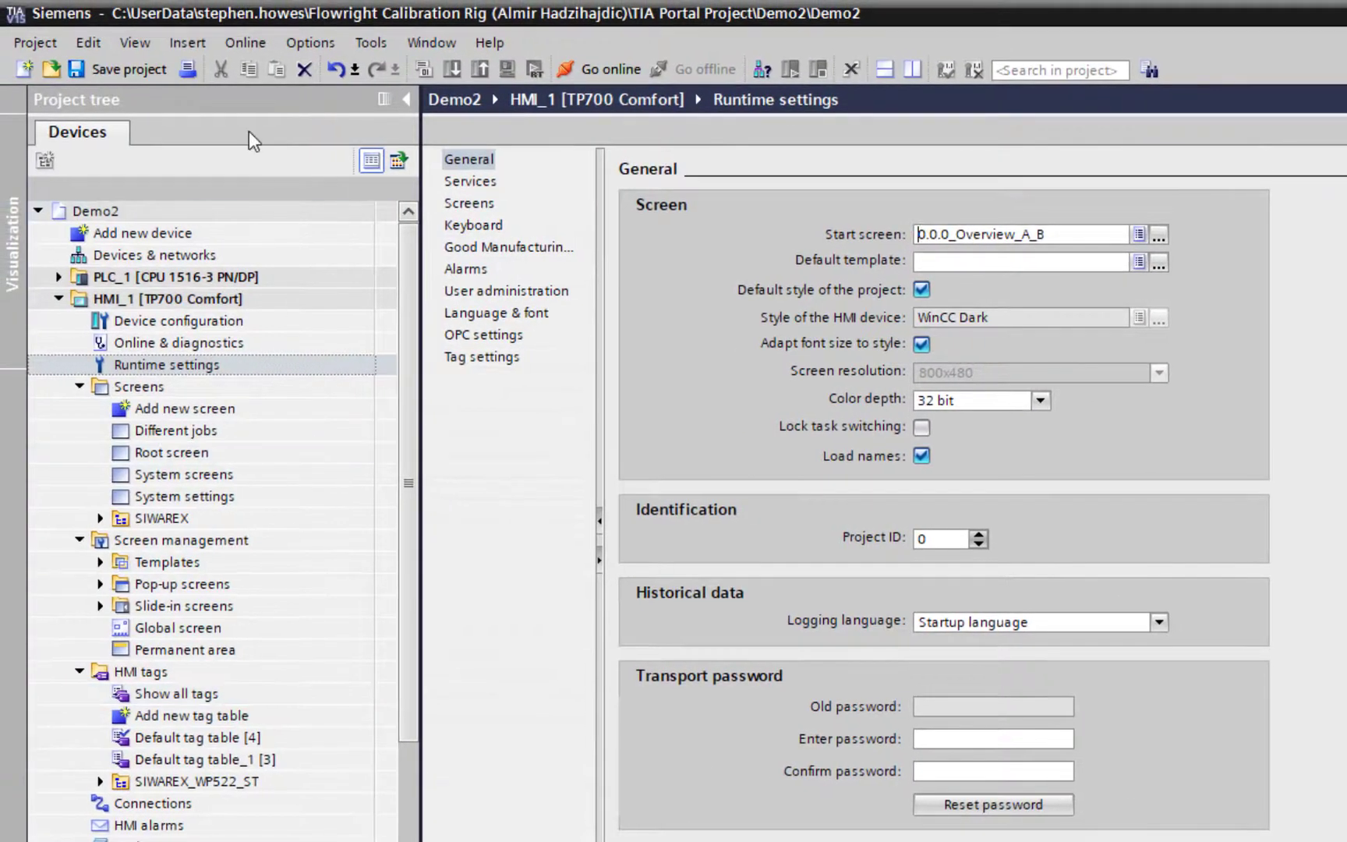
Step: Save the project and start the HMI simulation, showing the Overview with Channel A at 0.04 kg
click(170, 371)
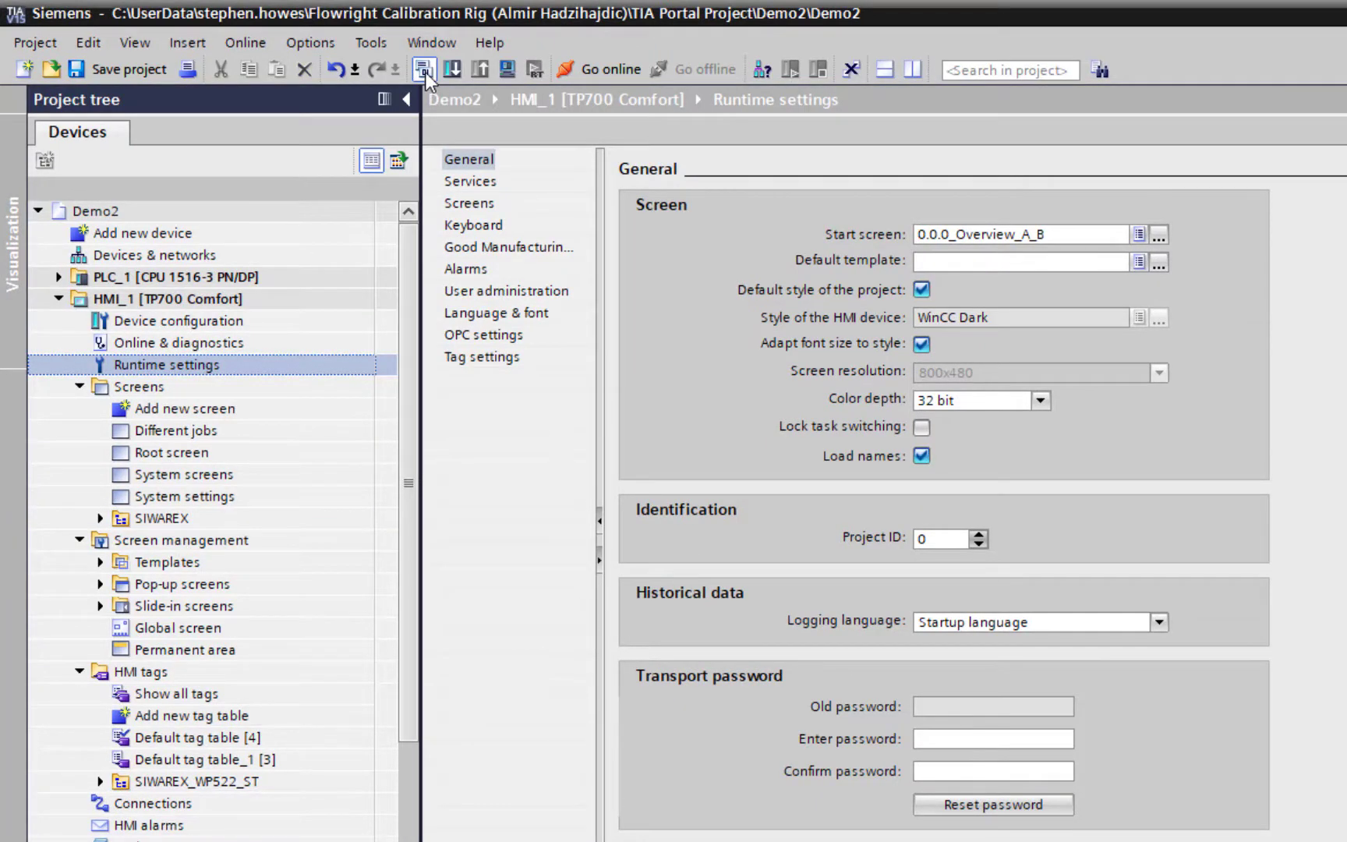
click(133, 70)
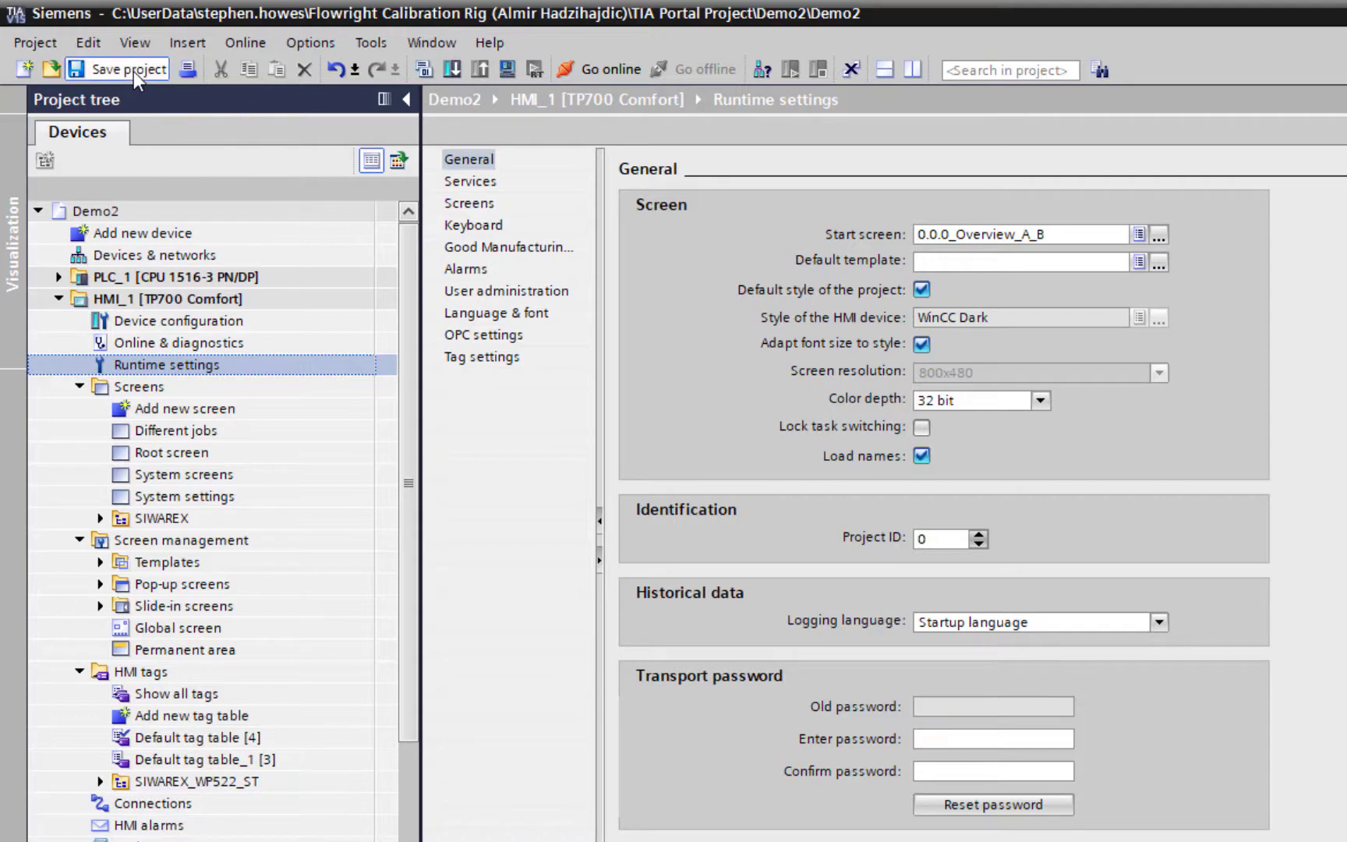
click(509, 69)
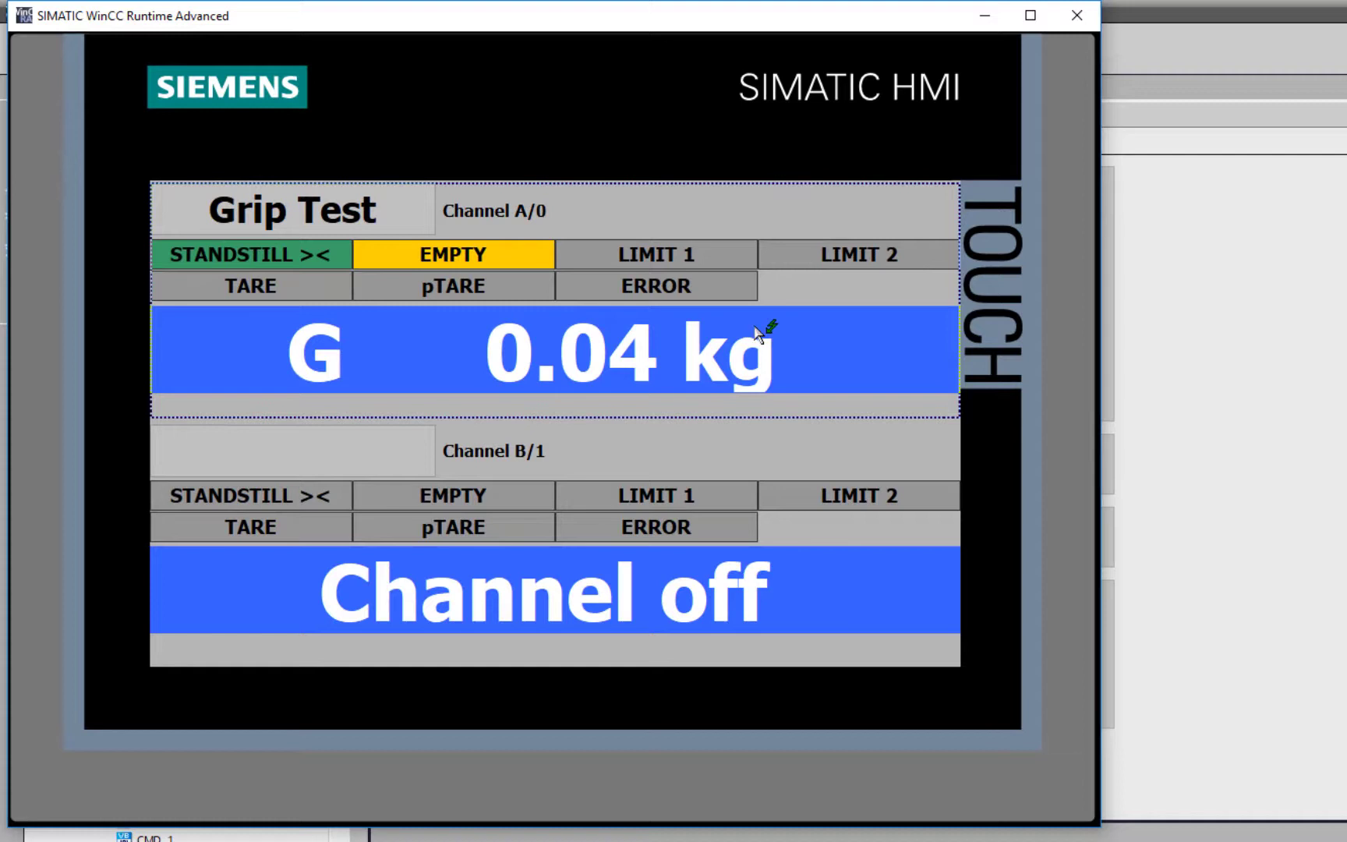
Step: Open the Channel A Grip Test screen, acknowledge the too-many-tags message and close Active system events
click(549, 355)
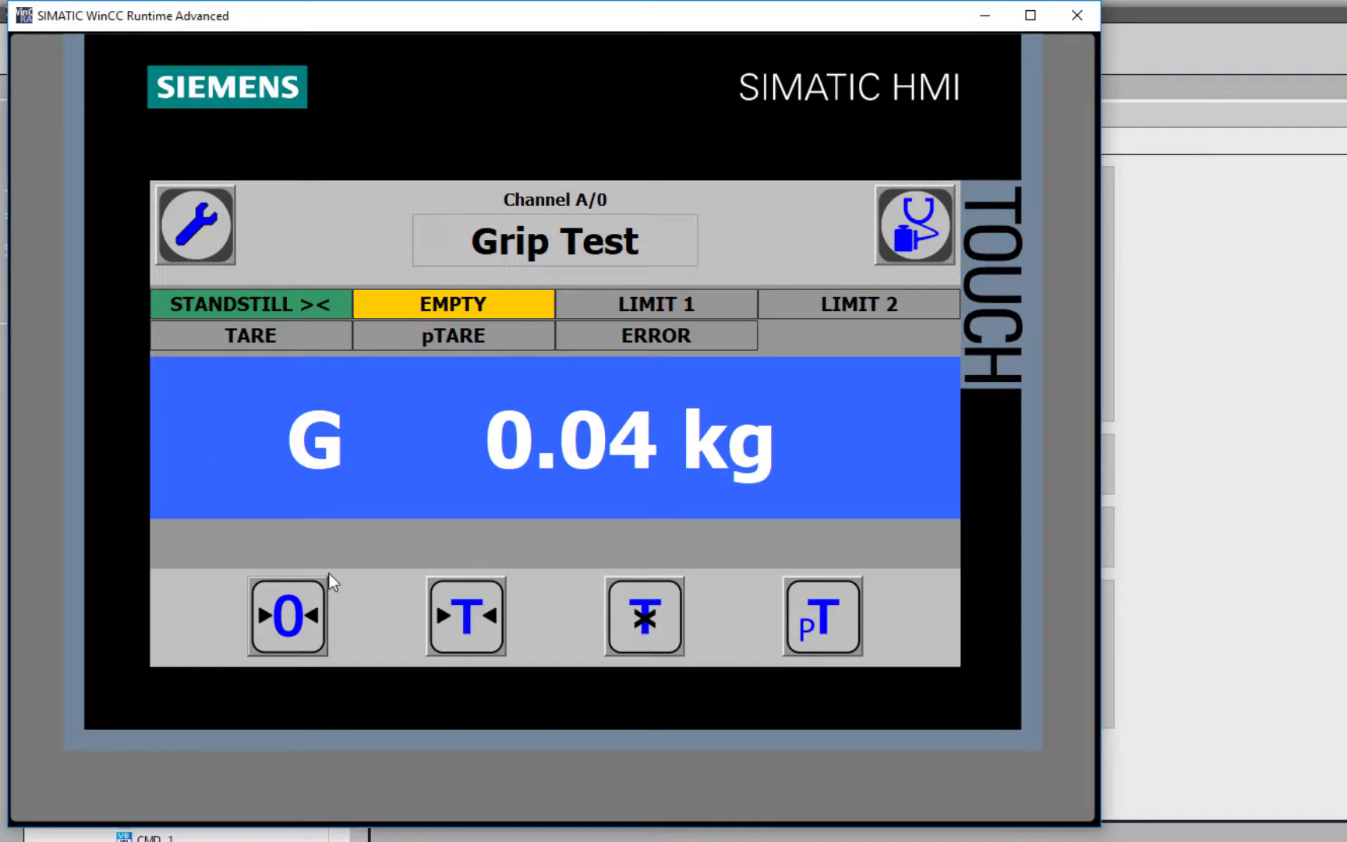
click(813, 649)
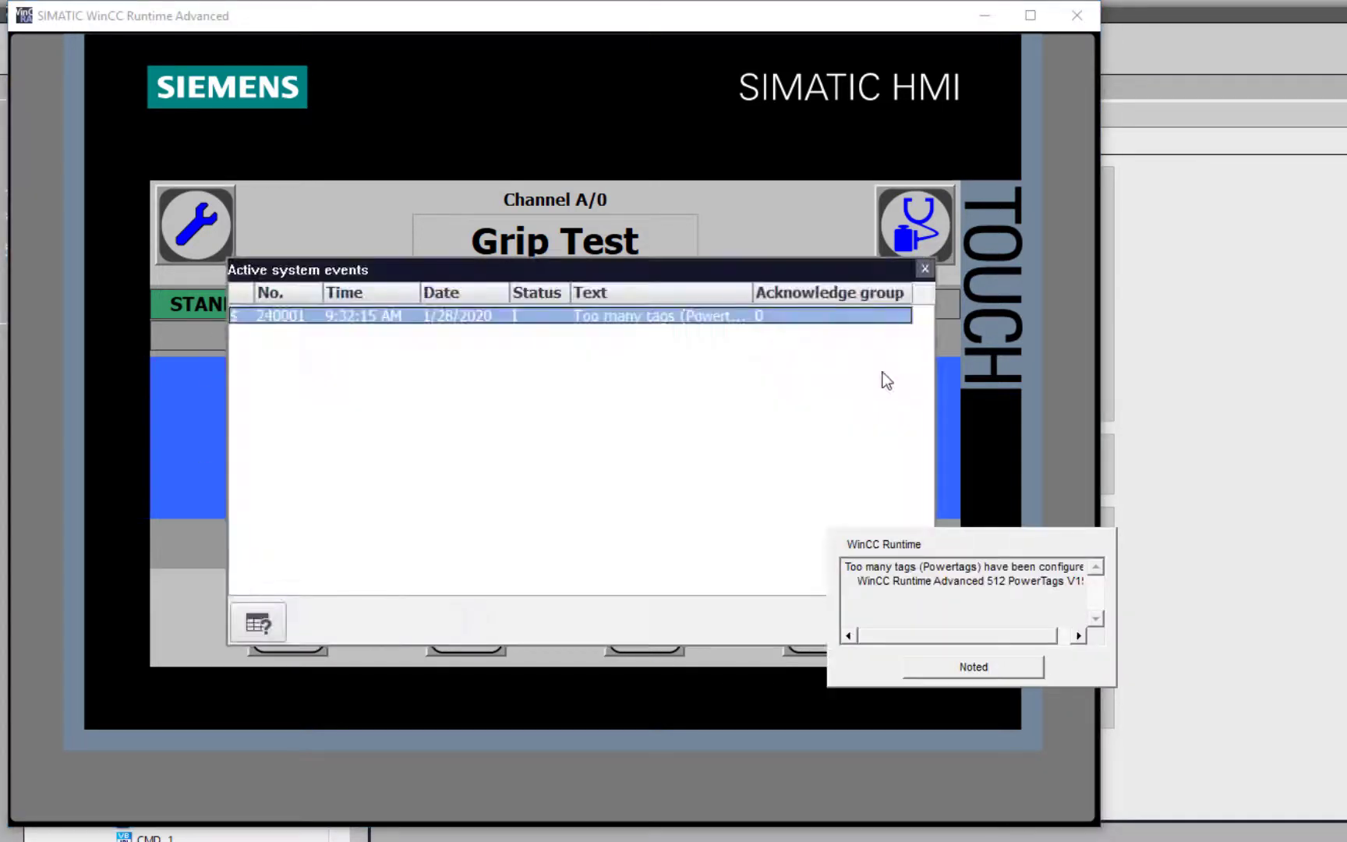
click(966, 671)
click(922, 270)
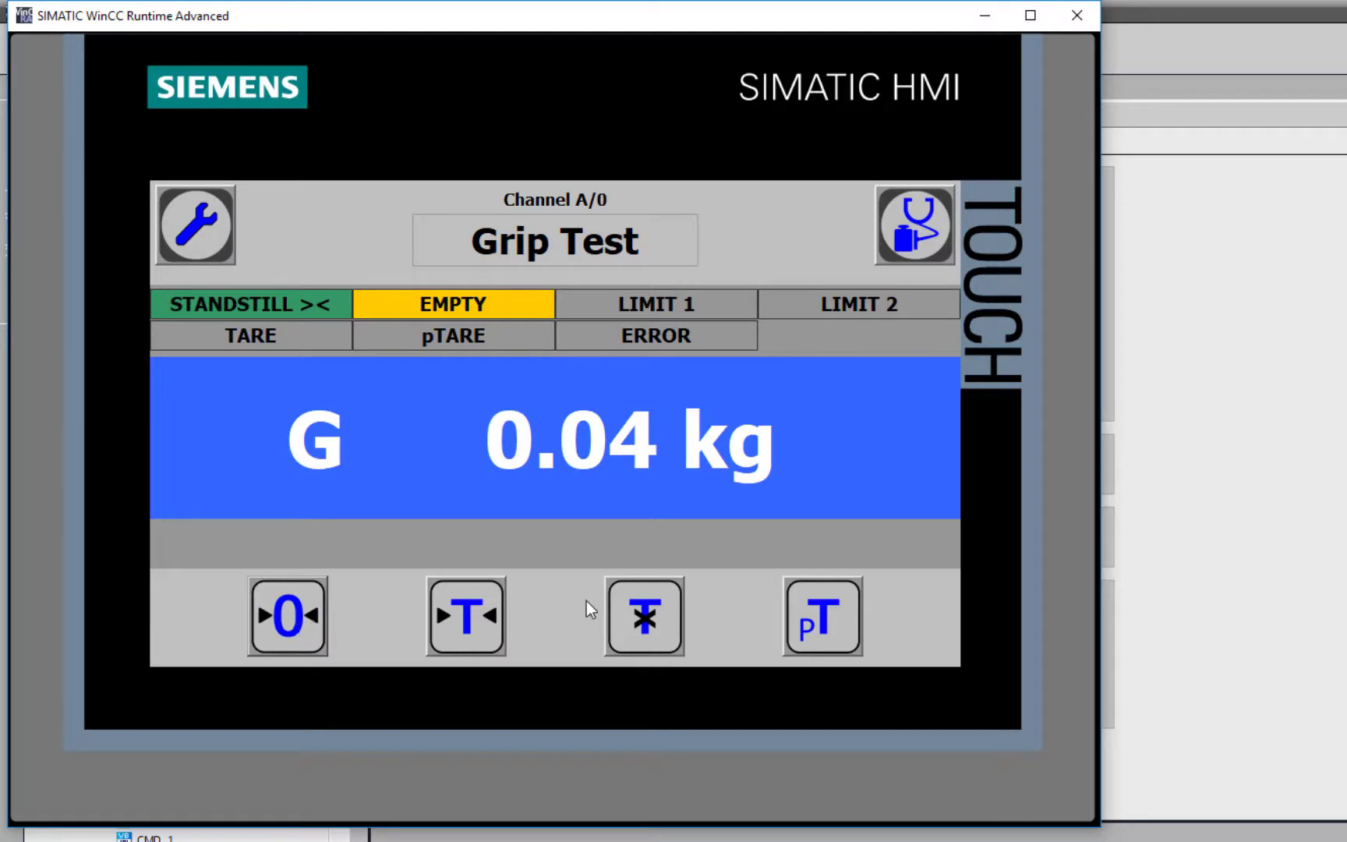
Step: Zero the Channel A/0 Grip Test scale to 0.00 kg and move the alarm indicator onto the weight display
click(308, 612)
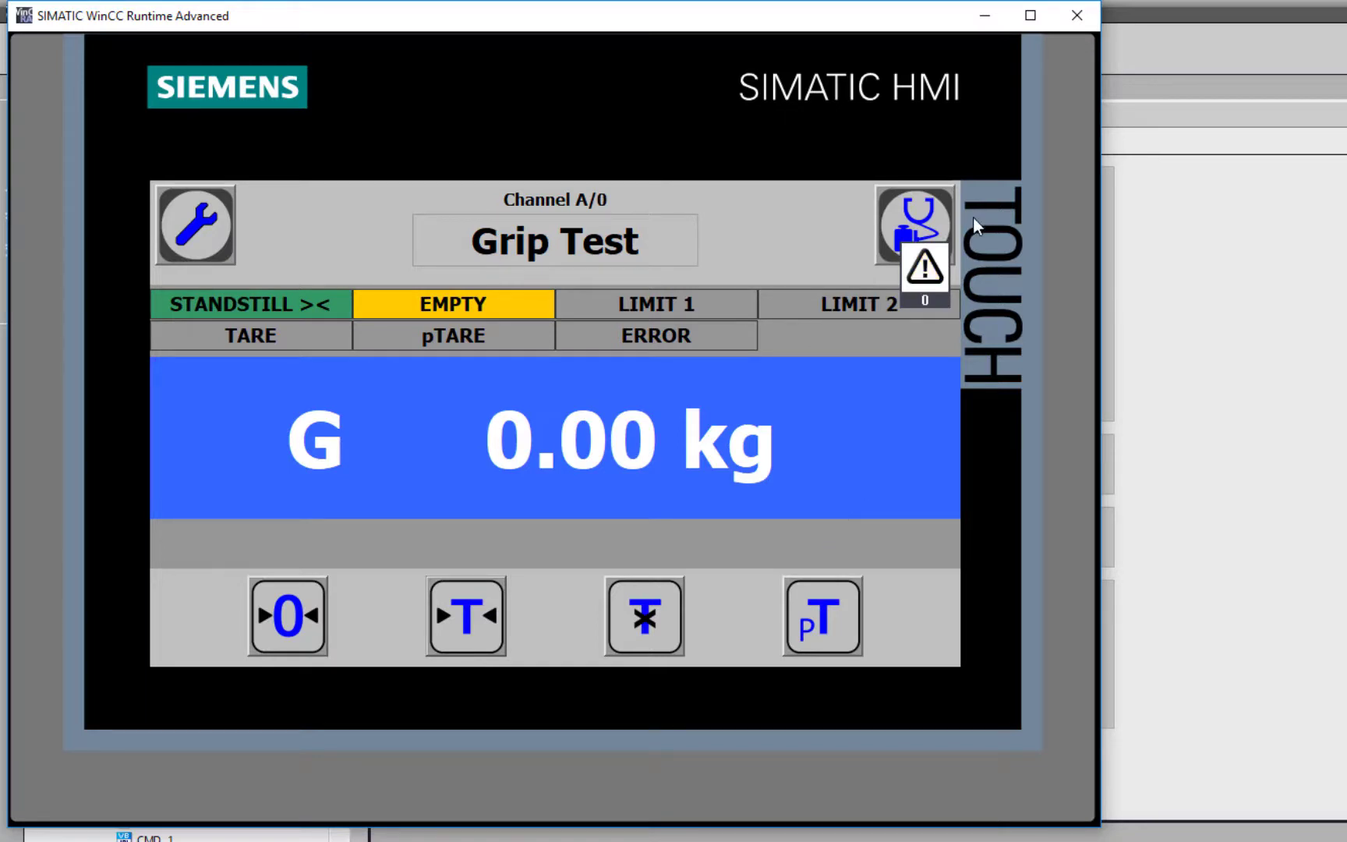
drag(942, 280, 940, 404)
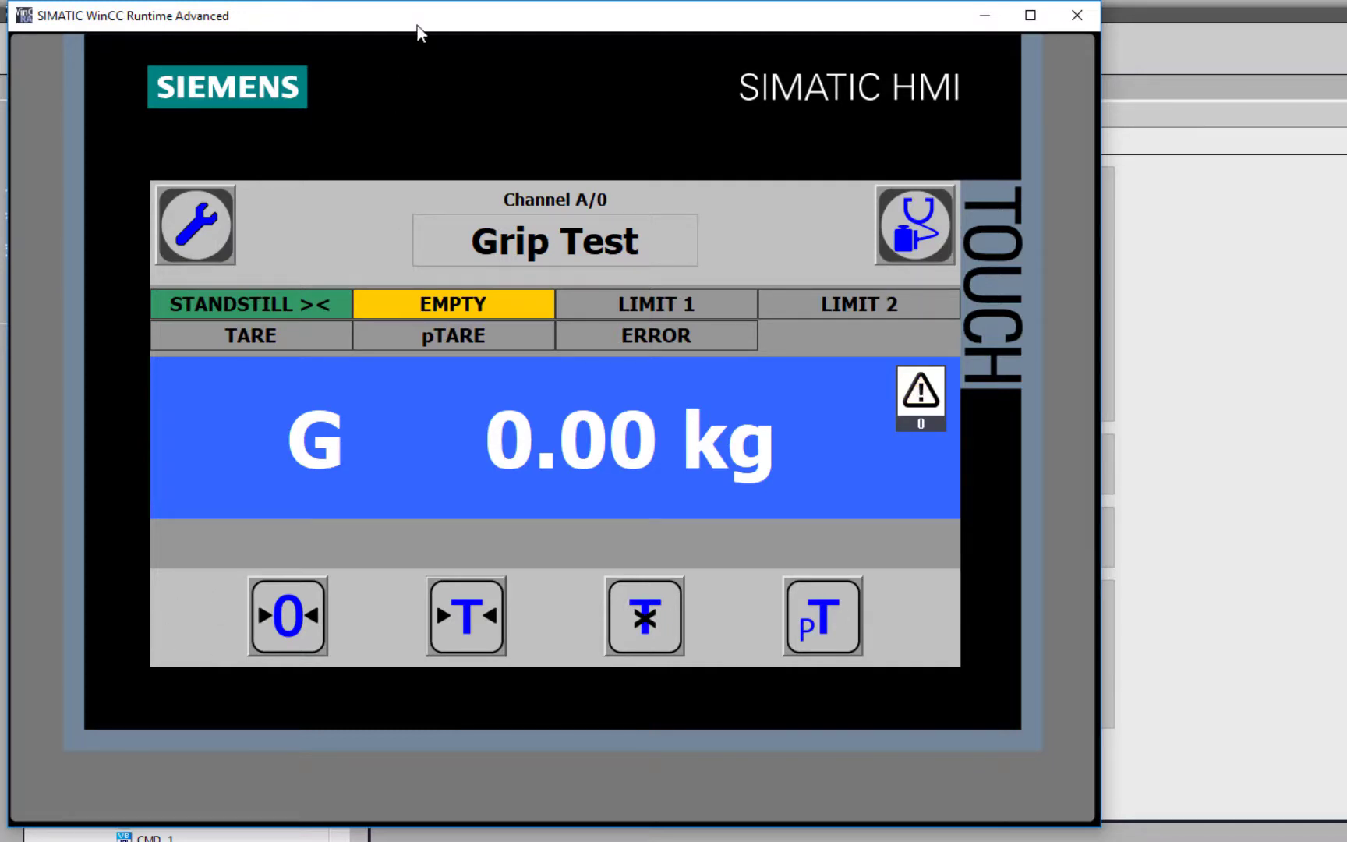
Step: Move the WinCC Runtime simulator window lower so the TIA Portal window behind it shows
drag(417, 33, 415, 76)
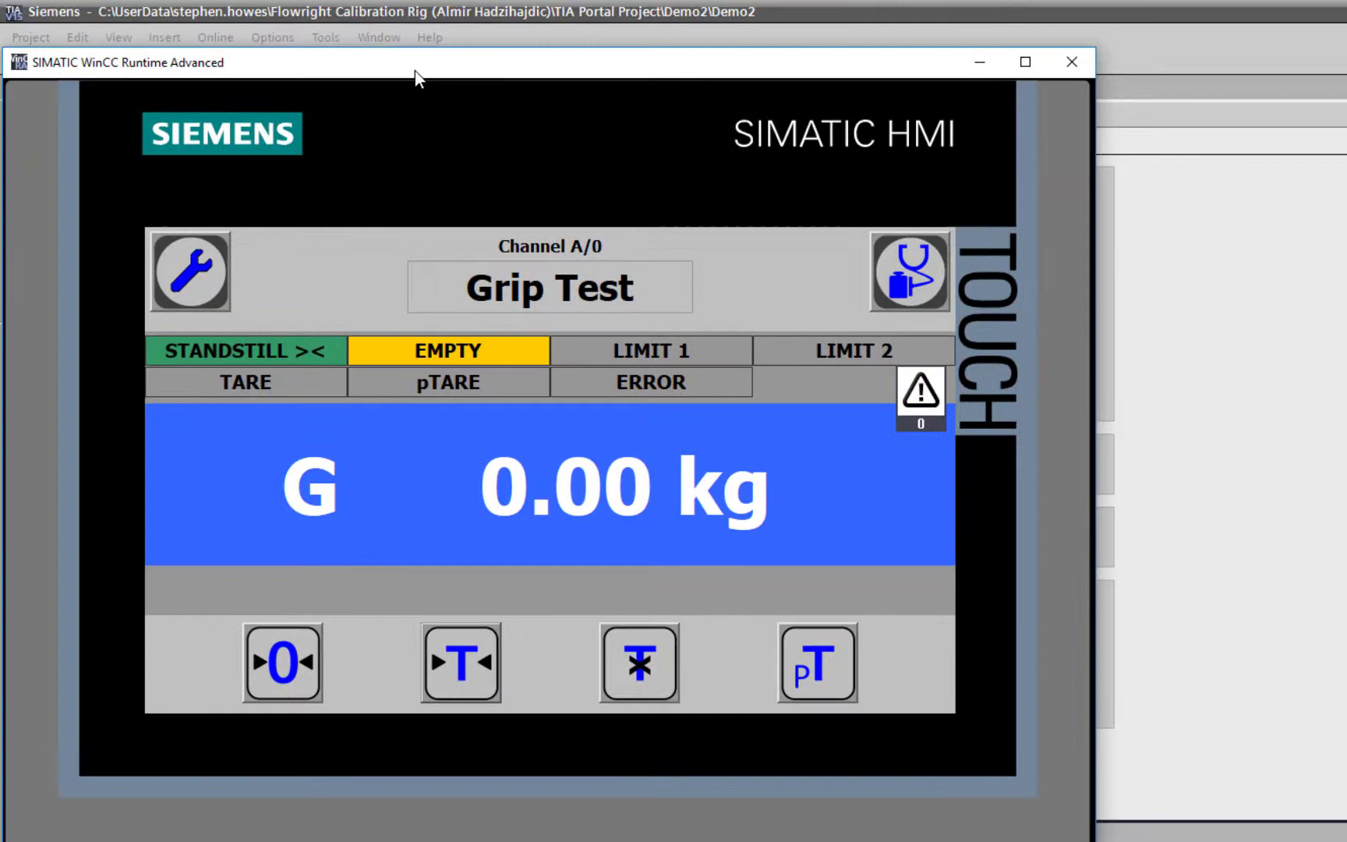